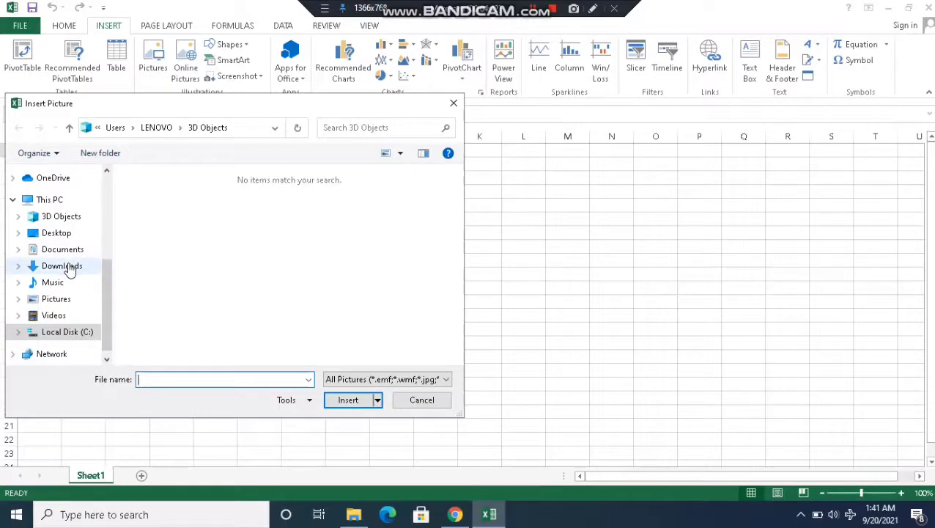
Step: Insert the picture "WhatsApp Image 2021-09-20 at 00.40.30.jpeg" from Downloads and enlarge it to about 8.63" wide by 4.84" high
left_click(67, 268)
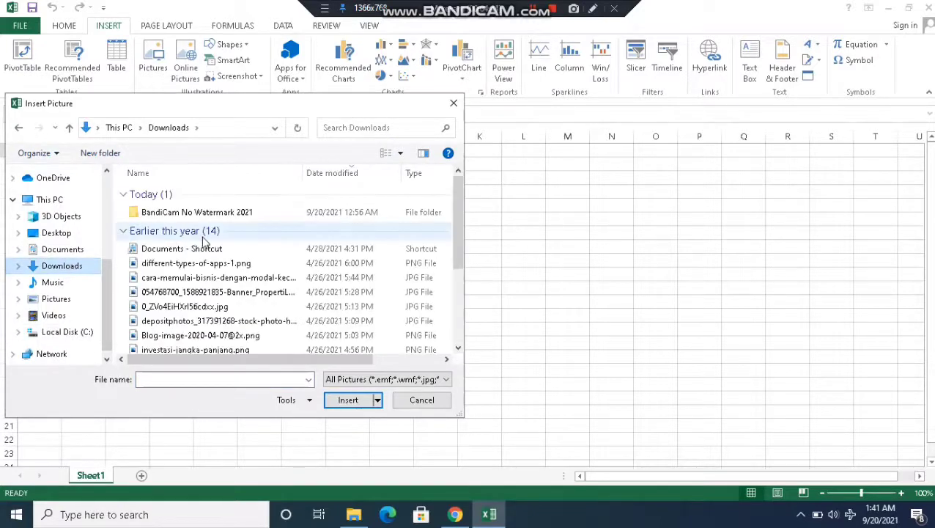
left_click(233, 212)
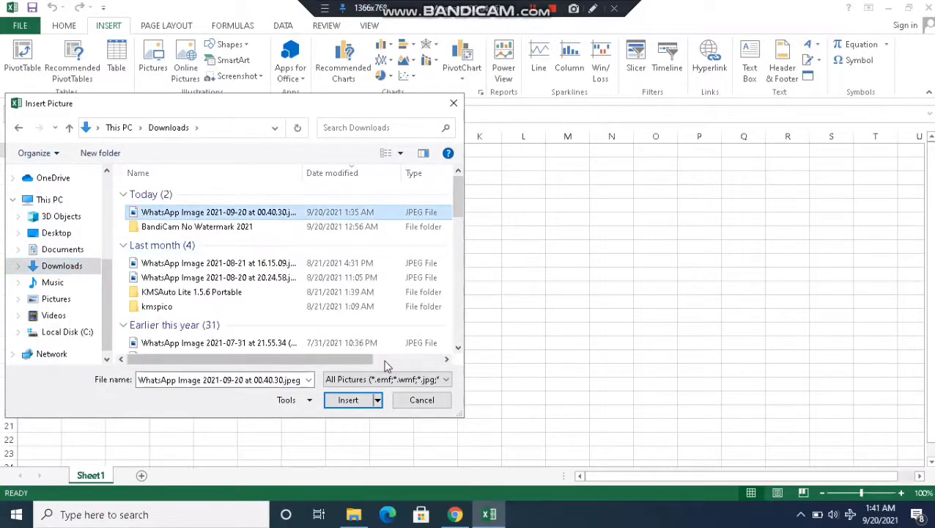
left_click(348, 400)
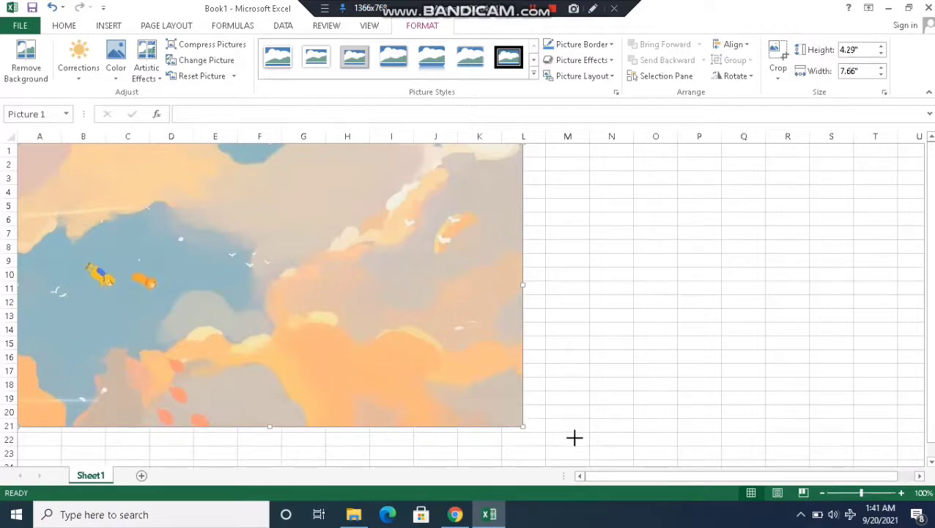
left_click_drag(585, 443, 587, 445)
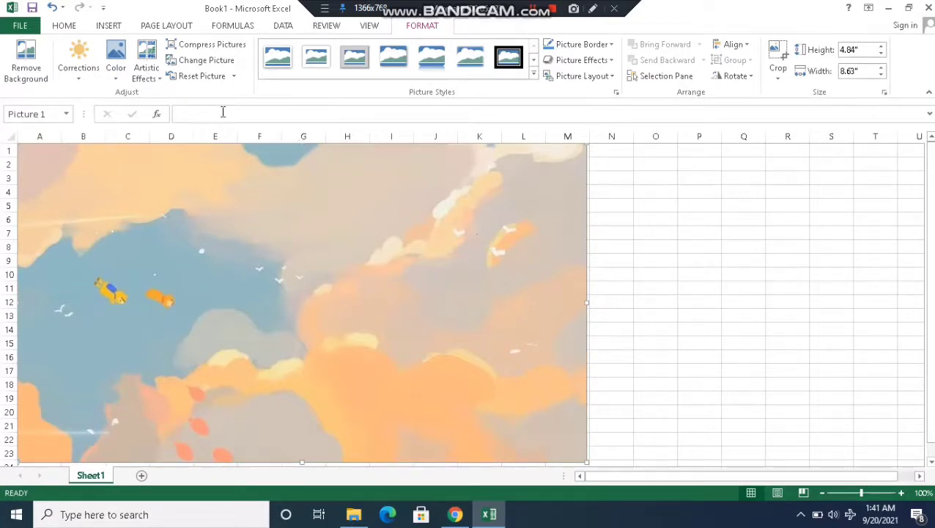
Step: Draw a rectangle about 3.13" wide by 0.73" high on the picture, spanning columns E to I near rows 3 to 6
left_click(108, 27)
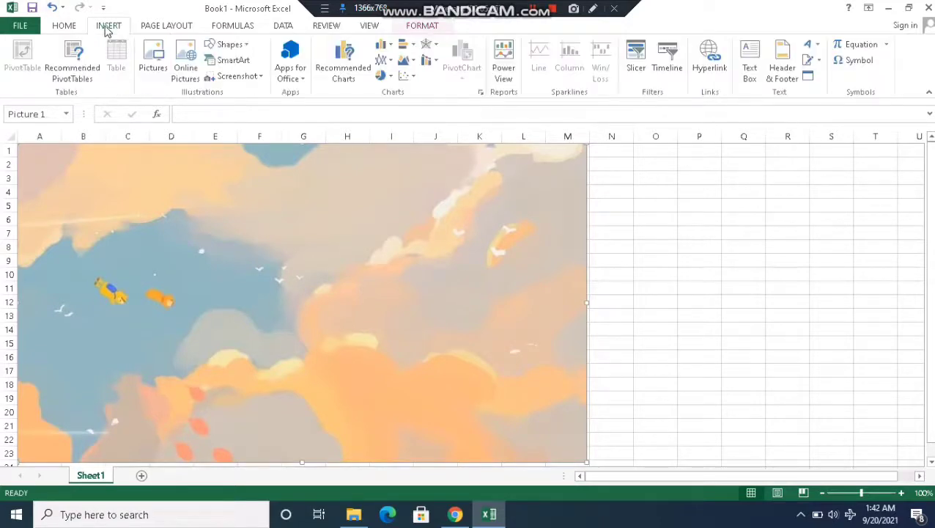
left_click(229, 45)
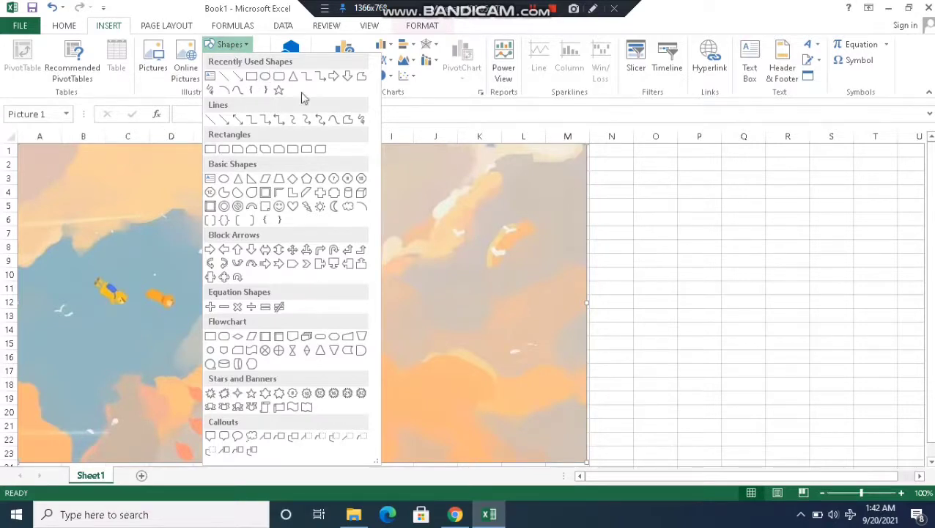
left_click(252, 77)
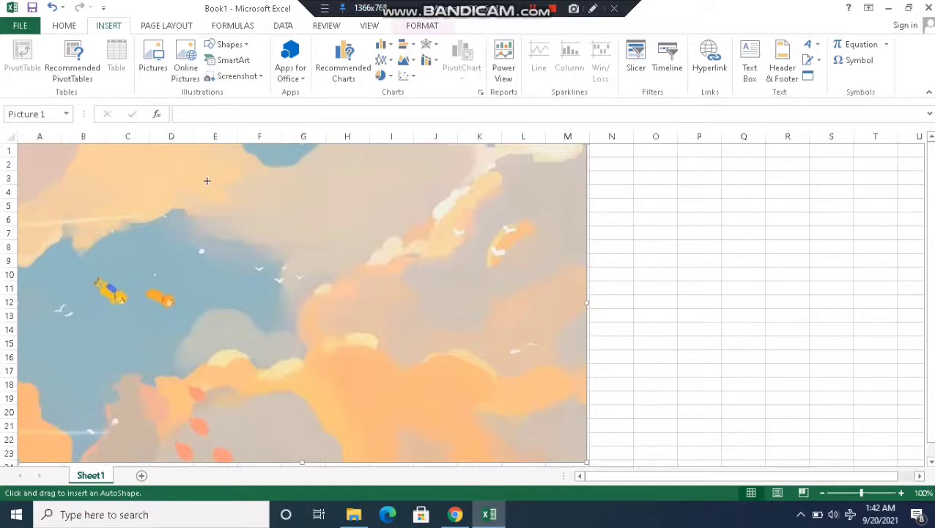
left_click_drag(207, 181, 412, 228)
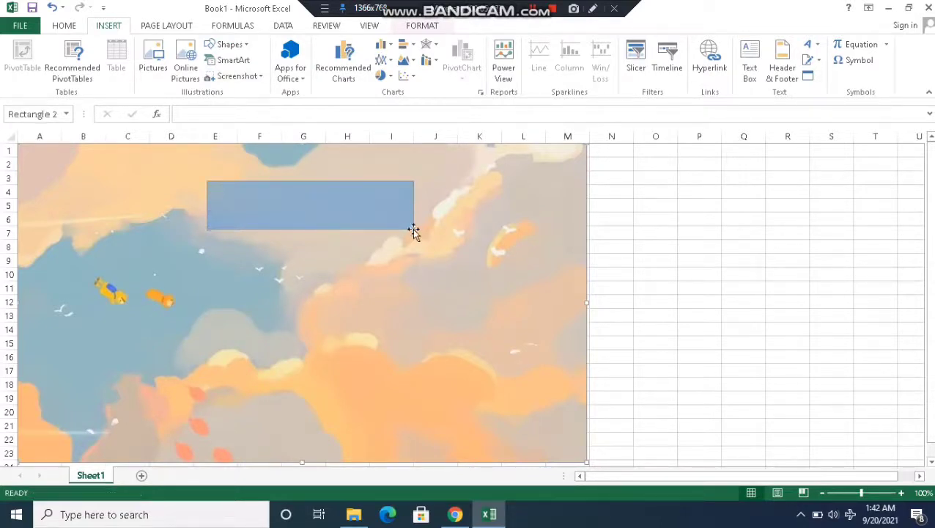
Step: Copy the blue rectangle, paste a duplicate and move it down to rows 5 to 8 at the picture's left edge
right_click(361, 219)
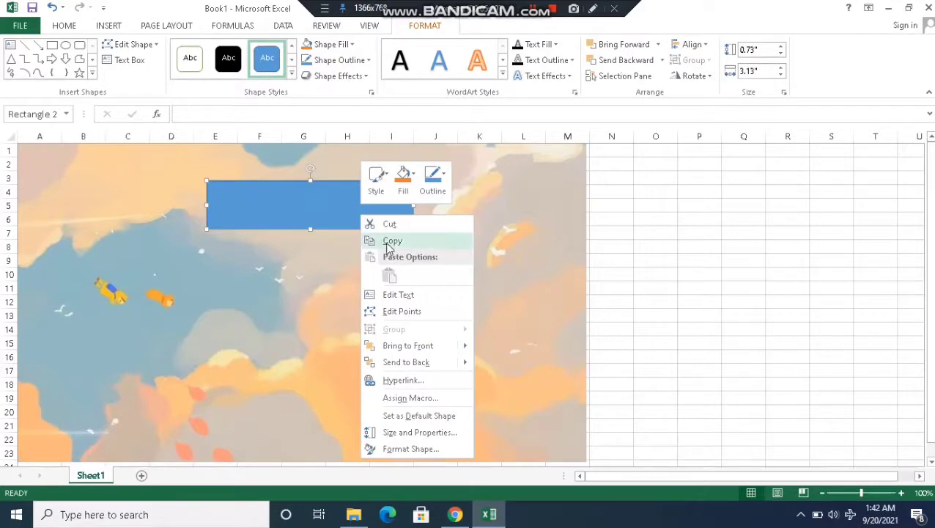
left_click(388, 247)
left_click(97, 269)
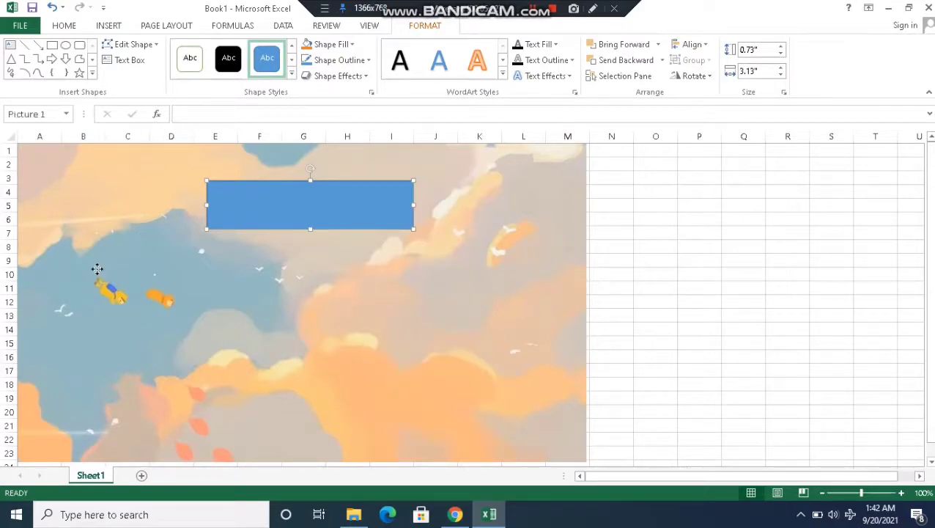
right_click(96, 269)
left_click(126, 329)
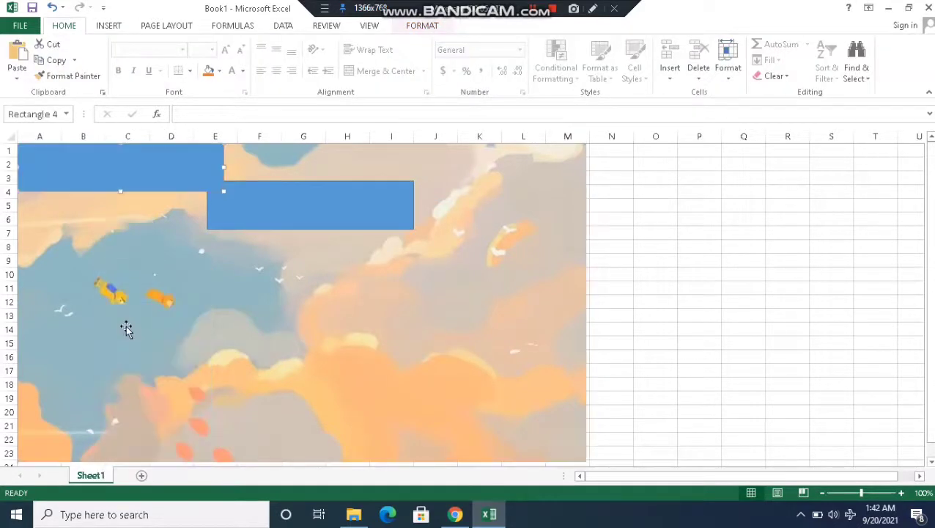
left_click_drag(148, 225, 146, 226)
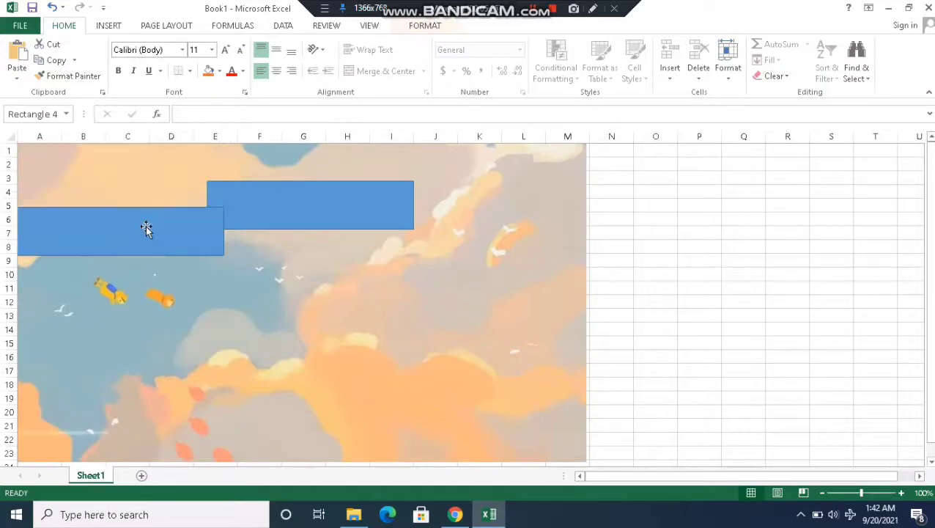
Step: Paste nine more copies of the rectangle onto the sheet
right_click(133, 279)
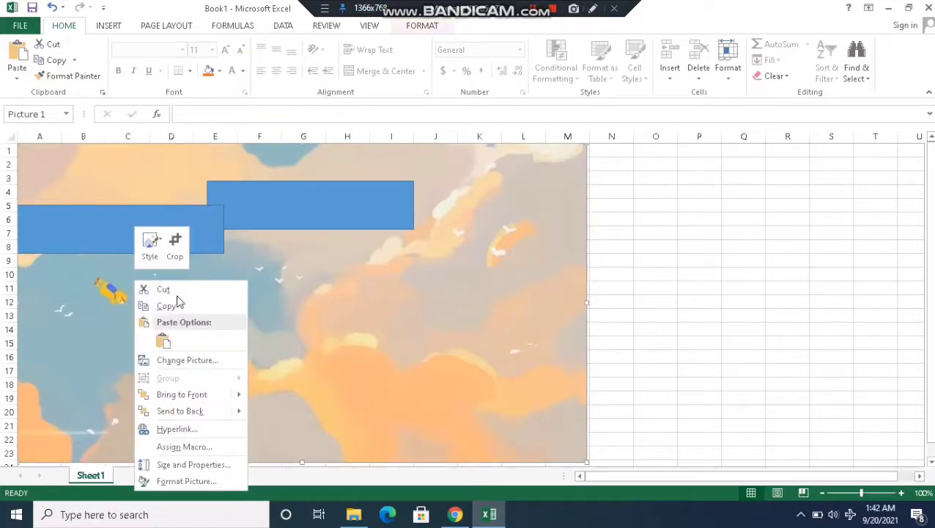
left_click(163, 340)
left_click(177, 297)
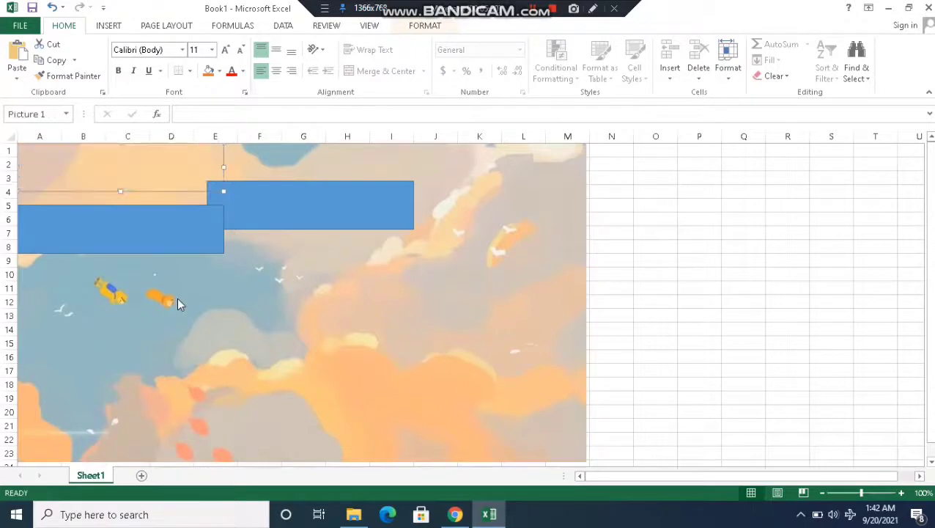
right_click(176, 298)
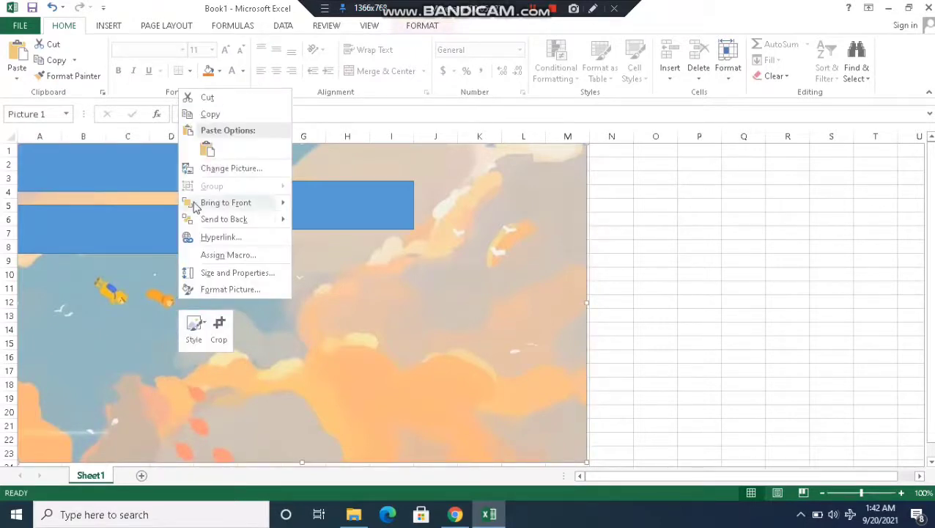
mouse_move(196, 208)
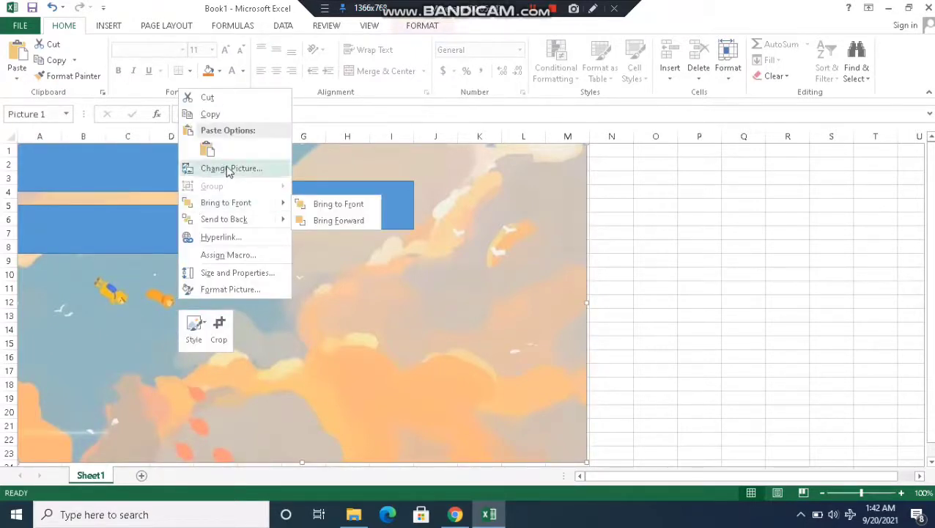
left_click(208, 149)
right_click(213, 274)
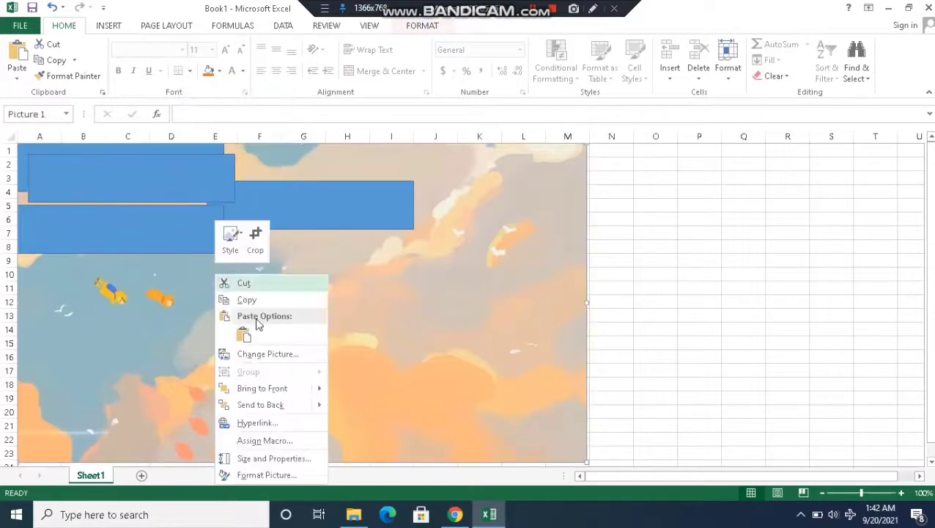
left_click(248, 331)
right_click(249, 337)
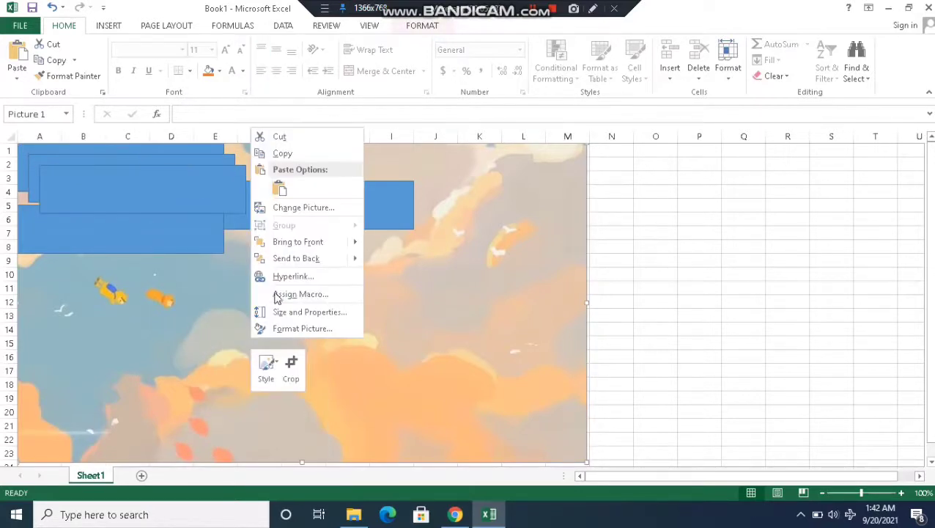
left_click(279, 188)
right_click(275, 293)
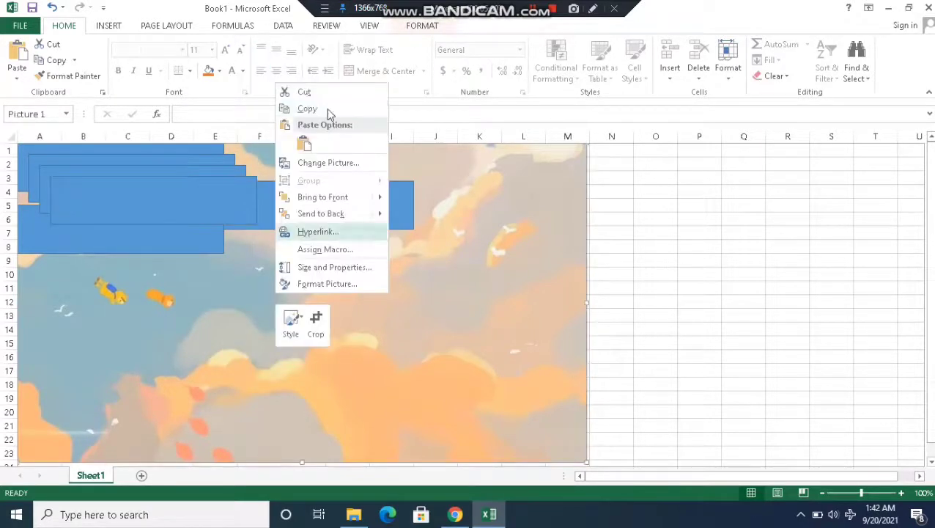
left_click(302, 145)
right_click(296, 255)
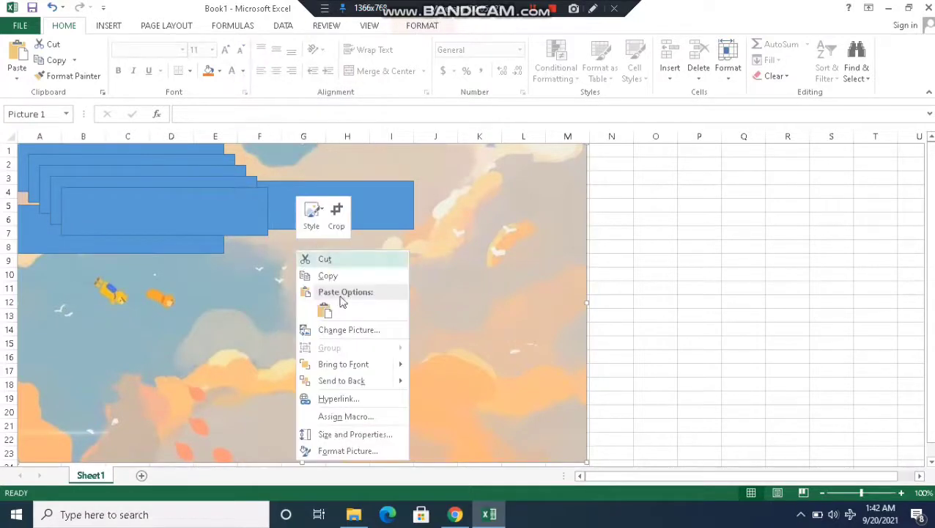
left_click(325, 311)
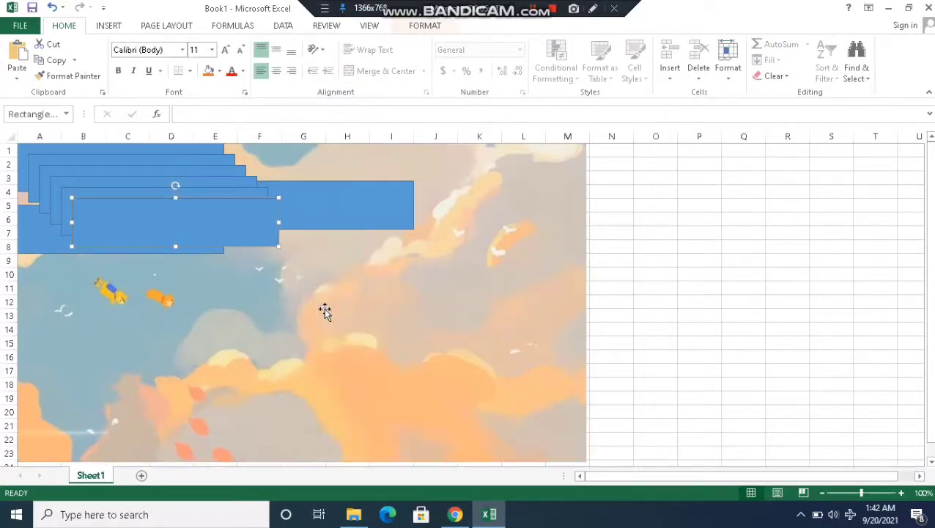
right_click(355, 315)
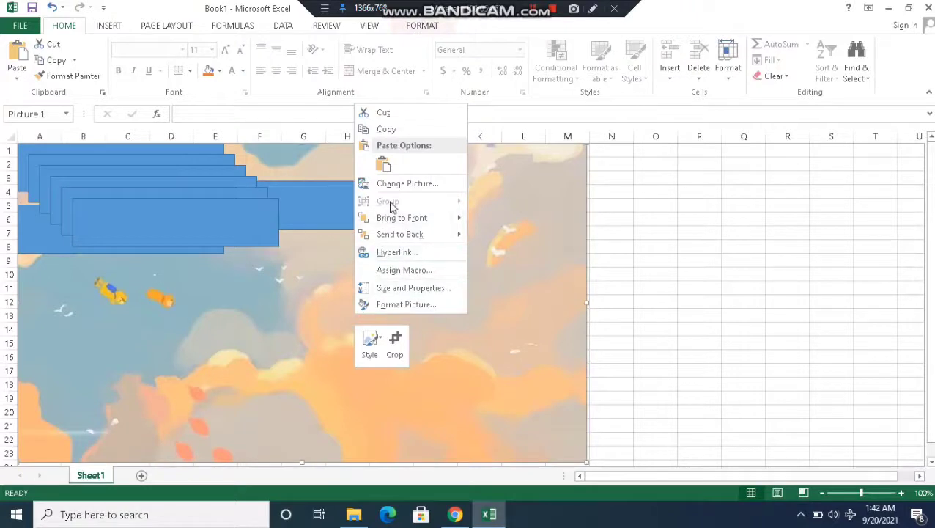
left_click(384, 164)
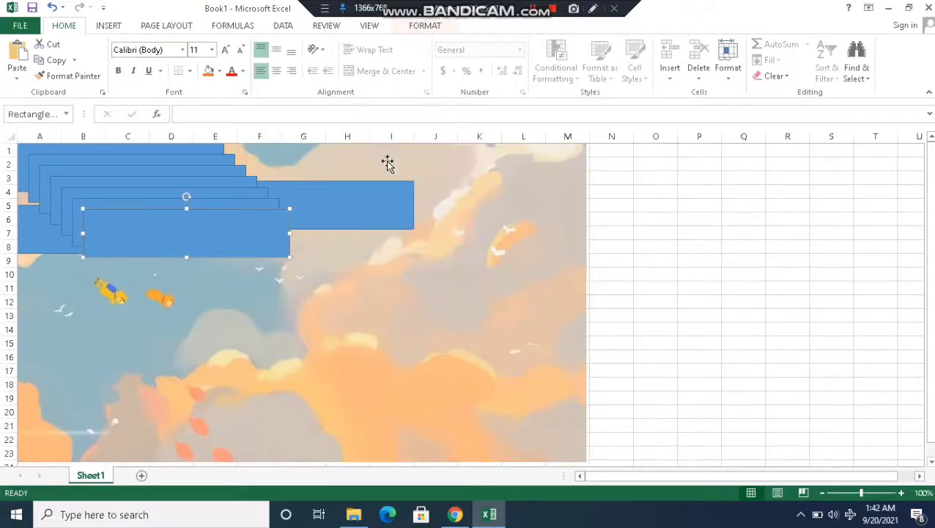
right_click(353, 307)
left_click(385, 160)
right_click(381, 260)
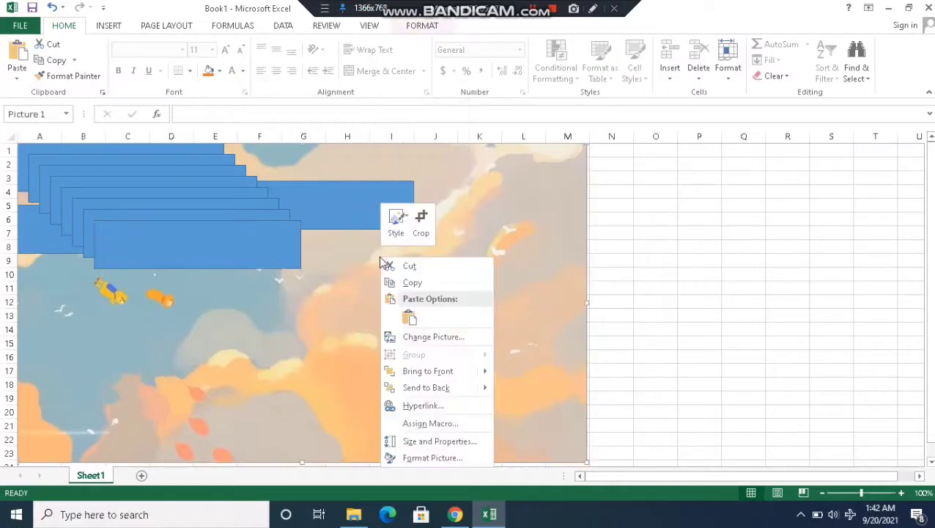
left_click(412, 320)
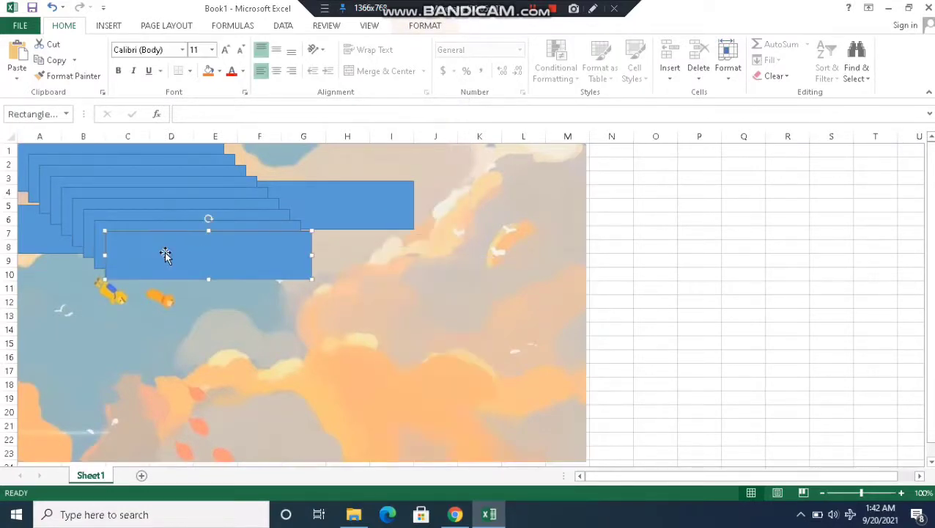
Step: Move the three front rectangle copies into a vertical stack over columns H to M, between rows 10 and 22
left_click_drag(165, 252, 441, 435)
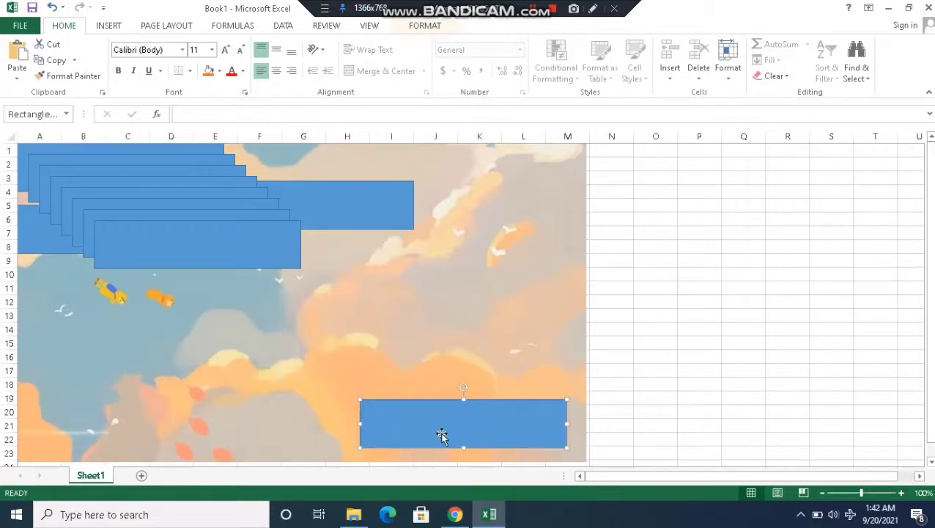
left_click_drag(221, 253, 486, 372)
left_click_drag(179, 230, 458, 294)
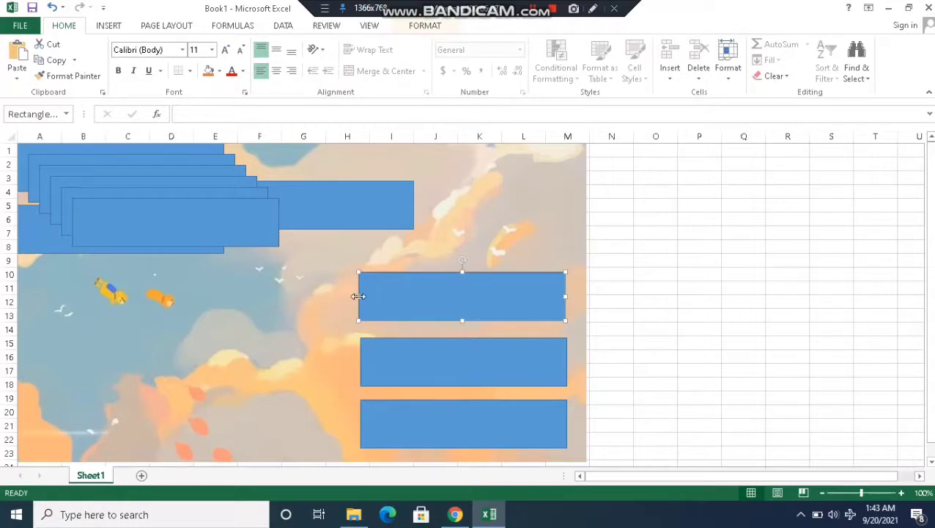
Step: Narrow the three stacked rectangles from their left edges so each one starts in column I
left_click_drag(357, 296, 392, 296)
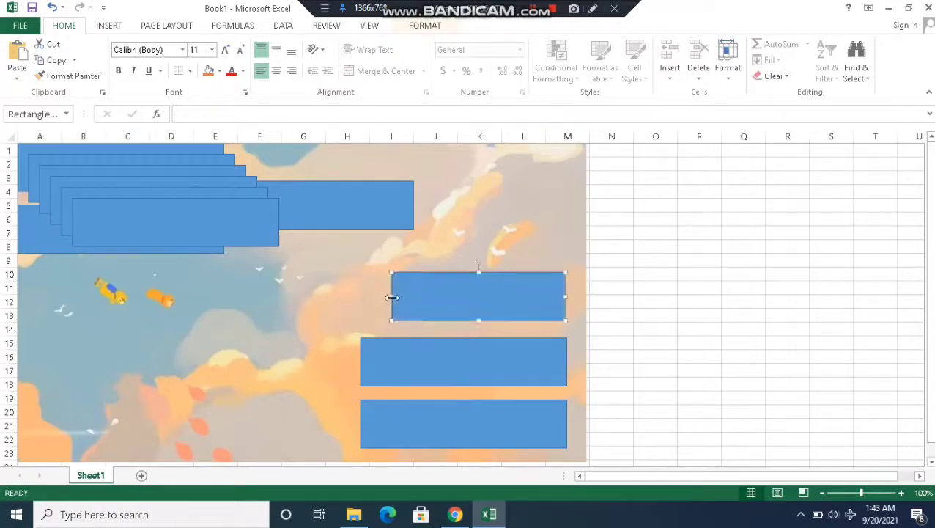
left_click(378, 345)
left_click_drag(358, 362, 392, 365)
left_click(376, 423)
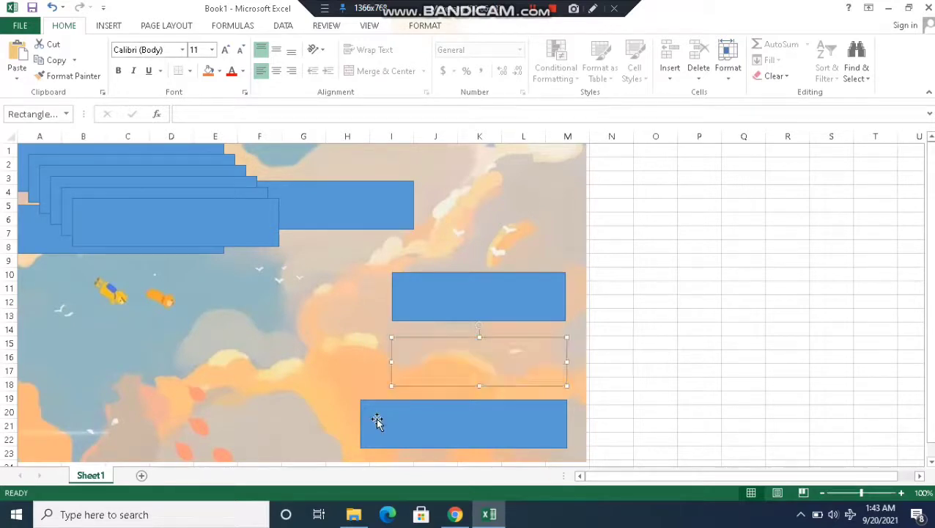
left_click_drag(370, 423, 393, 425)
left_click(267, 373)
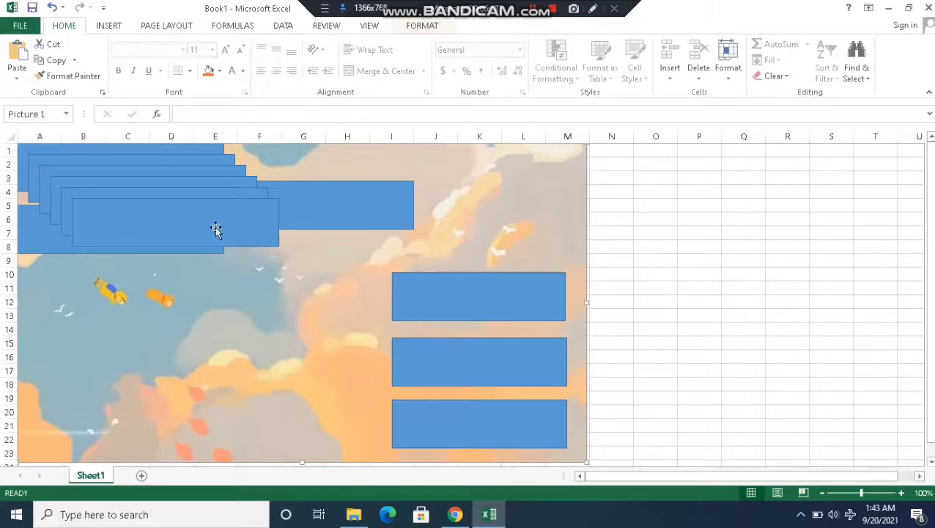
Step: Place three more rectangle copies as a second stack beside the first and narrow each one to span columns E to H
left_click_drag(215, 230, 308, 302)
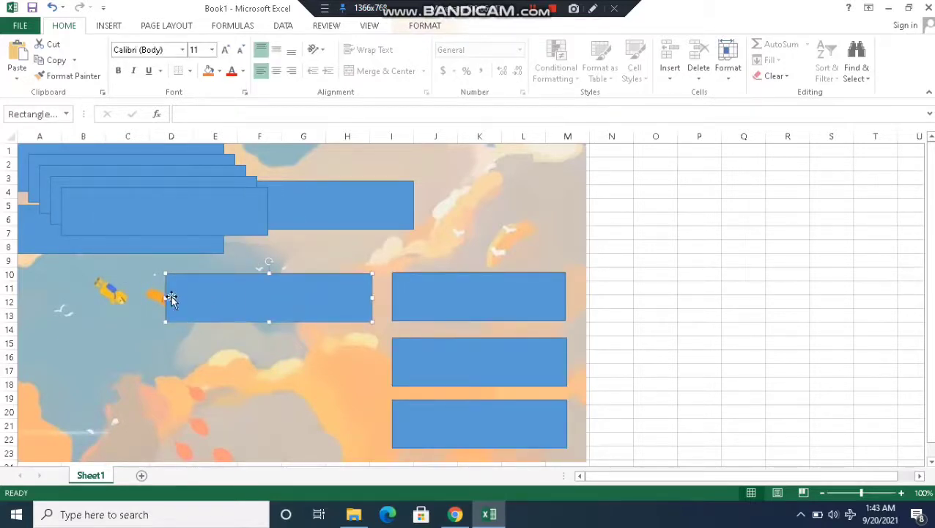
left_click_drag(163, 298, 207, 299)
left_click_drag(176, 229, 282, 372)
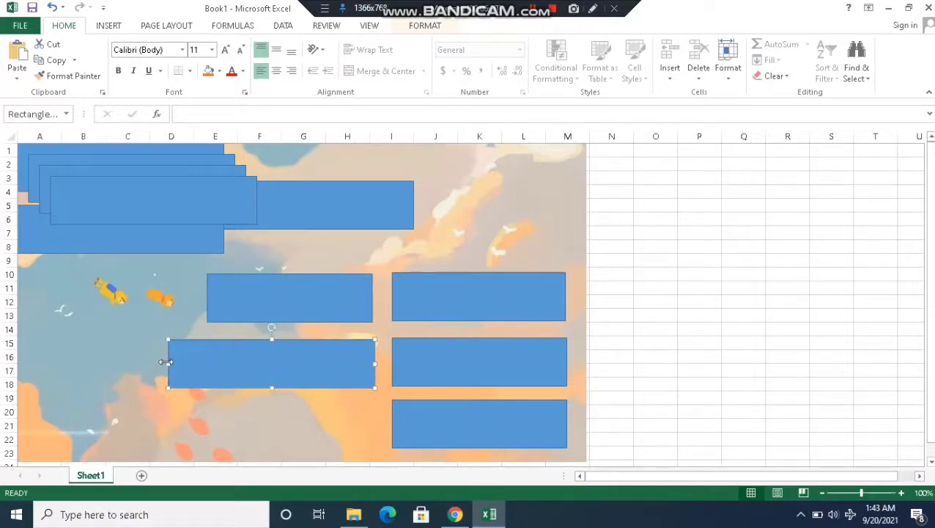
left_click_drag(169, 359, 206, 361)
left_click_drag(184, 209, 306, 433)
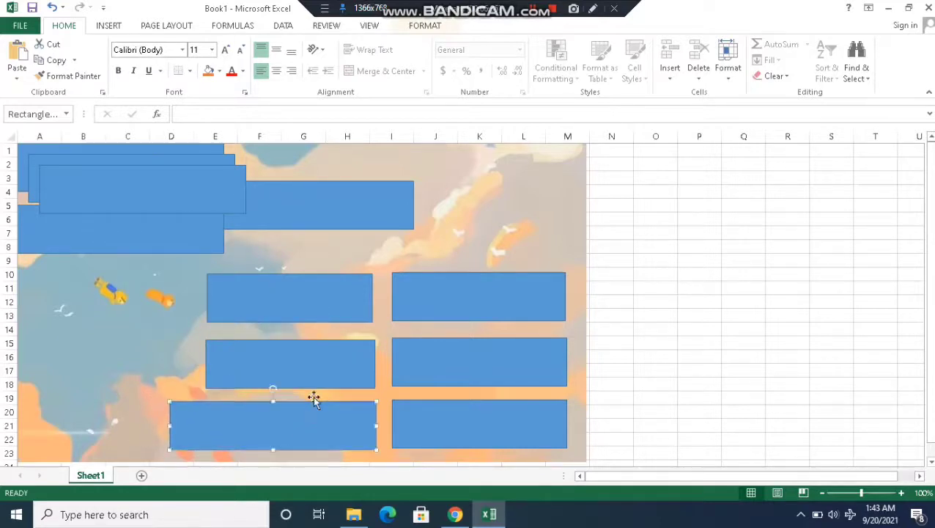
left_click_drag(170, 425, 202, 425)
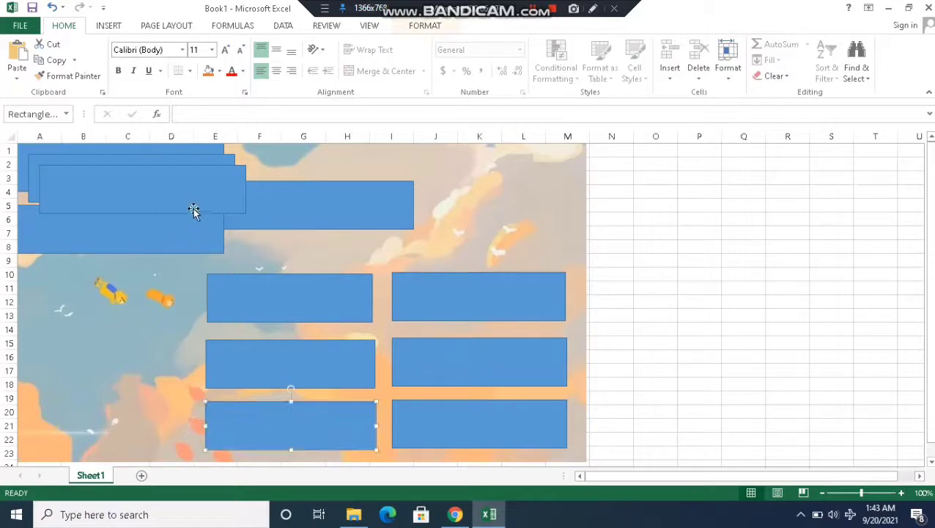
Step: Start a third stack over columns A to D with two rectangle copies, at rows 10–13 and 14–17, narrowing each to fit
left_click(192, 212)
left_click_drag(192, 211, 233, 269)
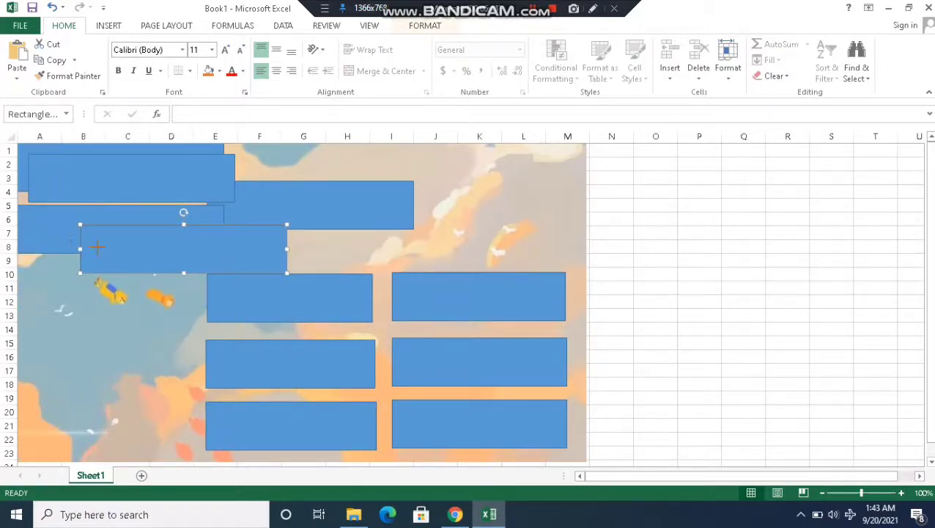
left_click_drag(80, 248, 89, 303)
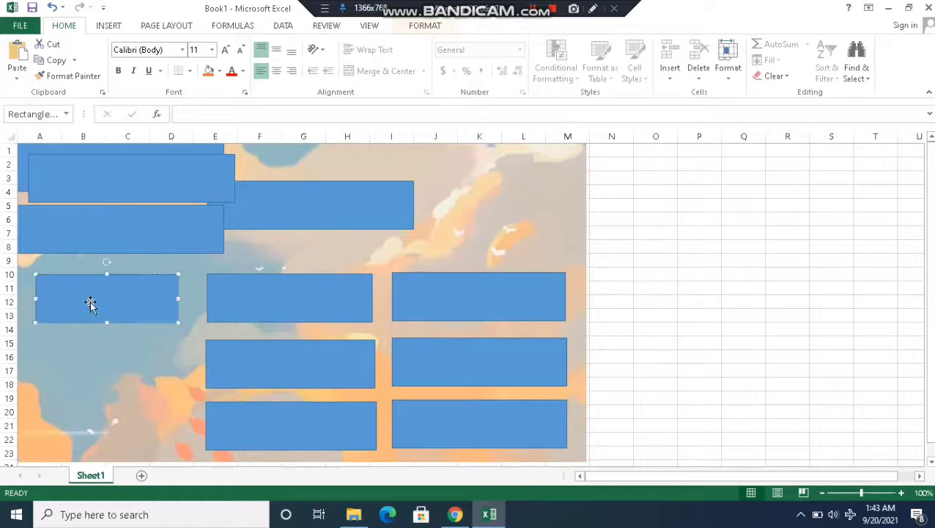
left_click_drag(168, 167, 202, 170)
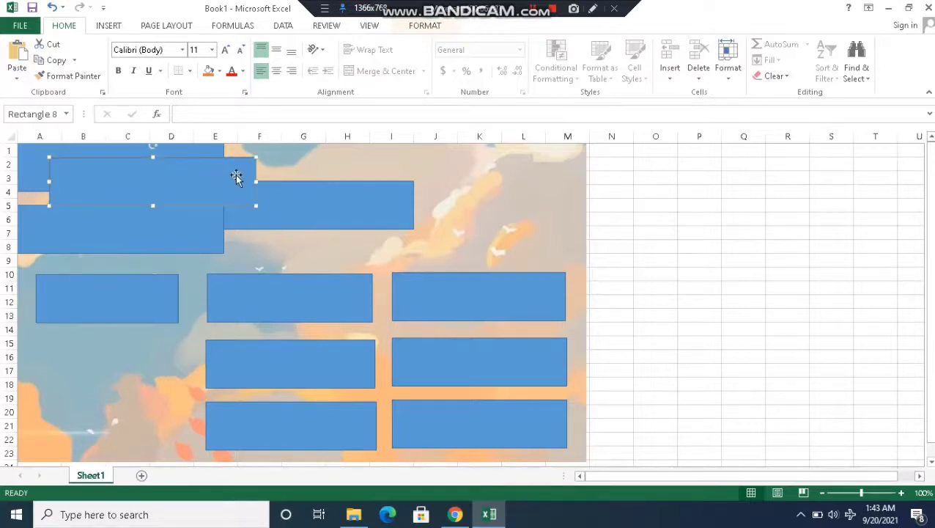
left_click_drag(256, 181, 142, 357)
left_click(137, 359)
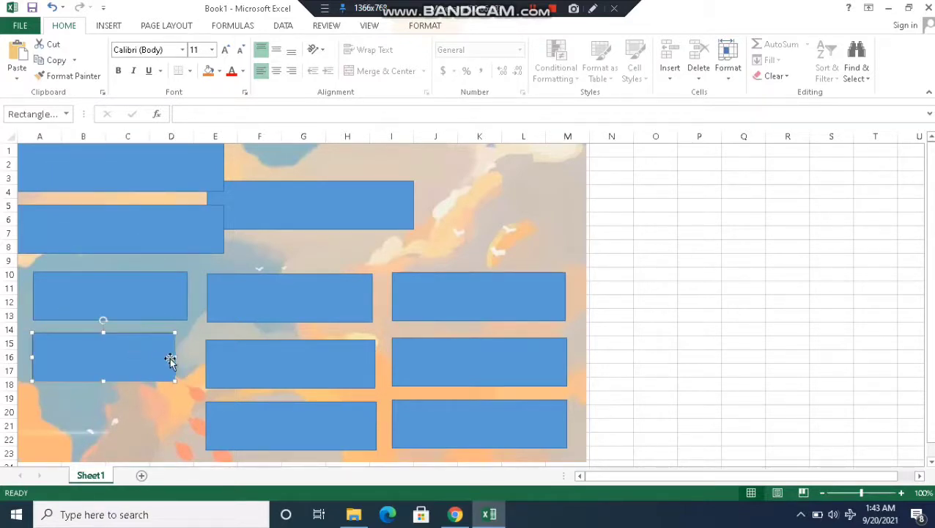
left_click_drag(176, 357, 186, 358)
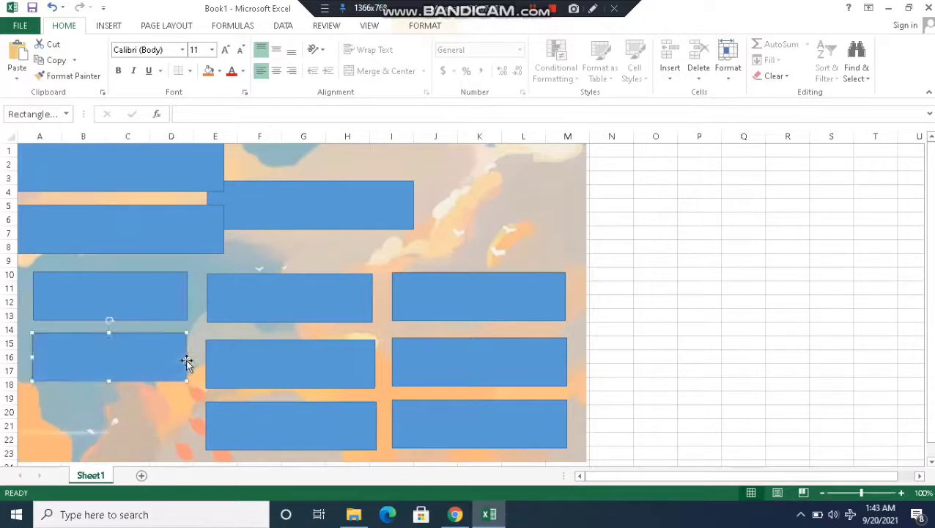
Step: Place and narrow the third rectangle of the stack over columns A to D at rows 19–22, and delete the leftover rectangle in rows 1–3
left_click(144, 220)
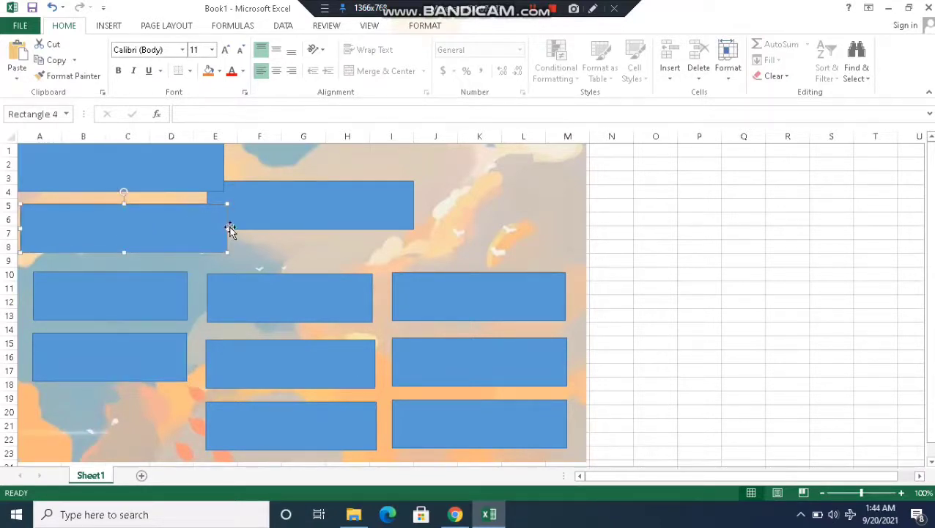
left_click_drag(230, 227, 178, 420)
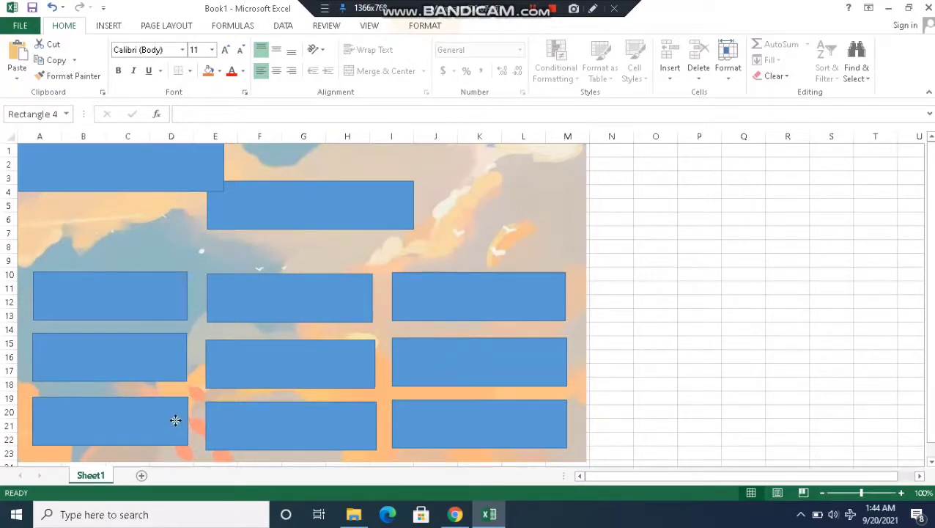
left_click(206, 157)
key("Delete")
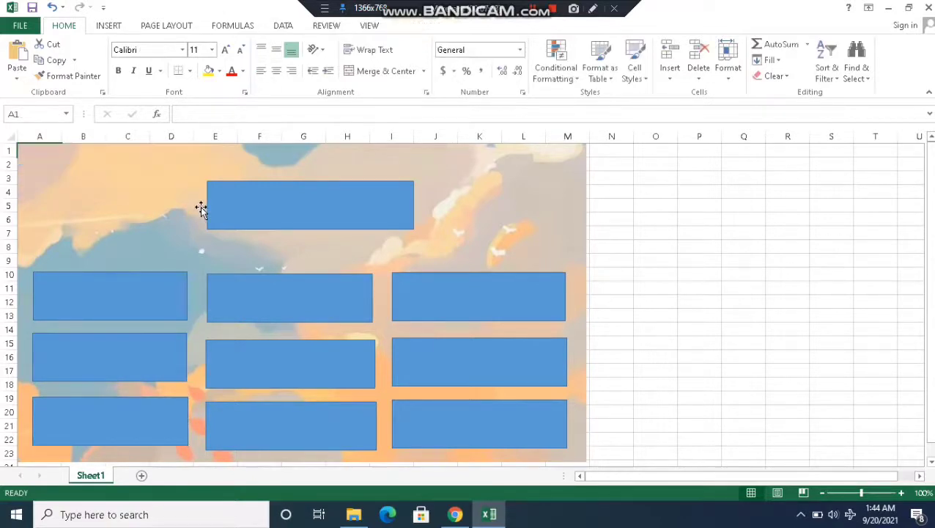
Step: Give the title rectangle above the three stacks a light gray fill and a black outline
left_click(294, 206)
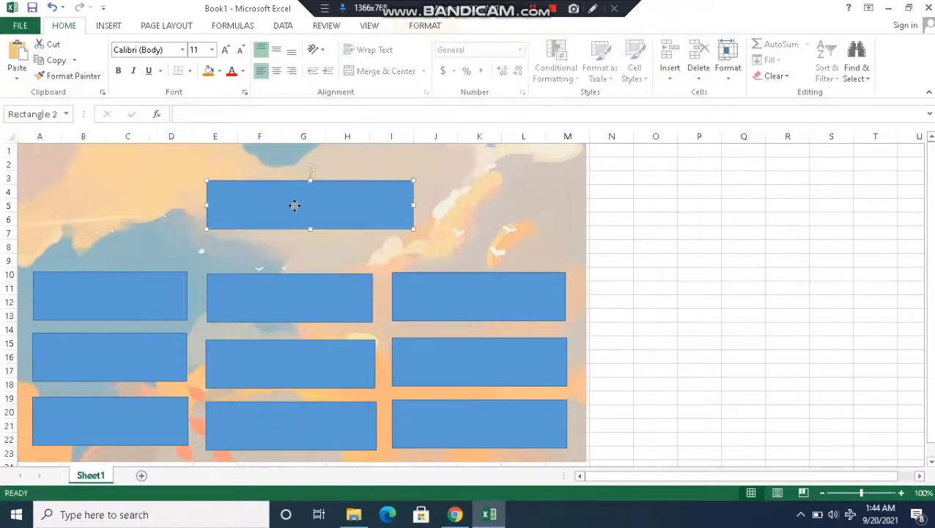
right_click(293, 205)
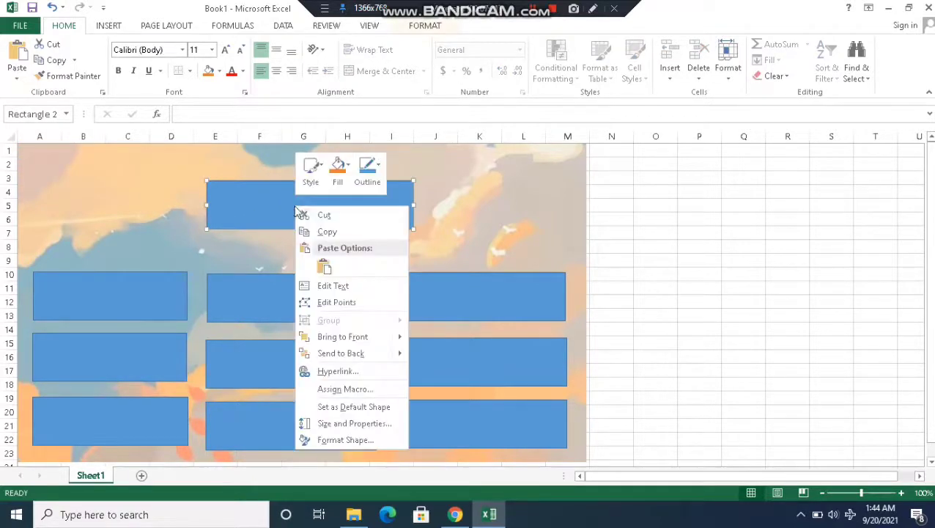
left_click(347, 167)
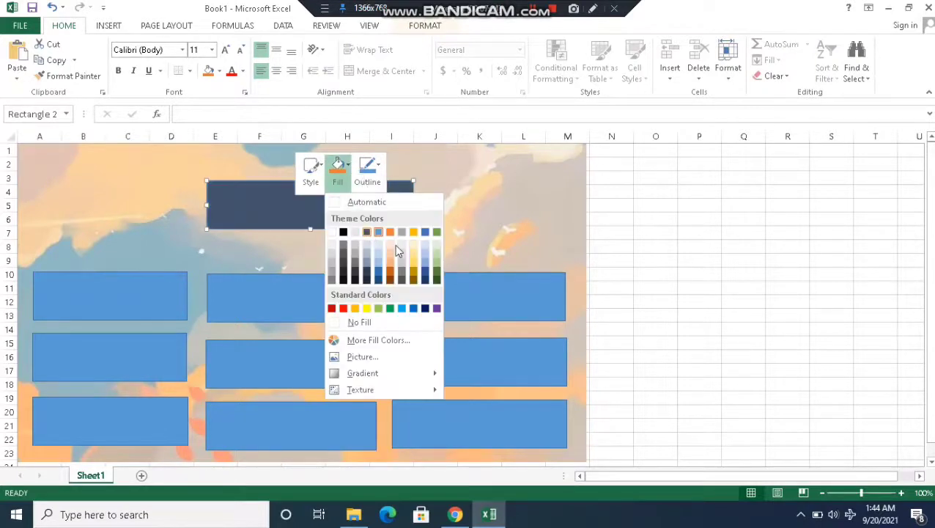
left_click(404, 247)
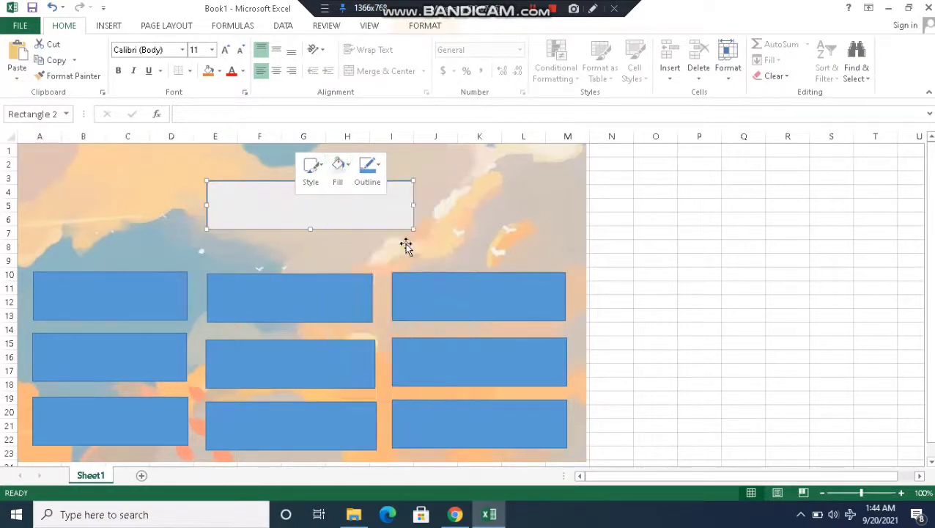
left_click(371, 172)
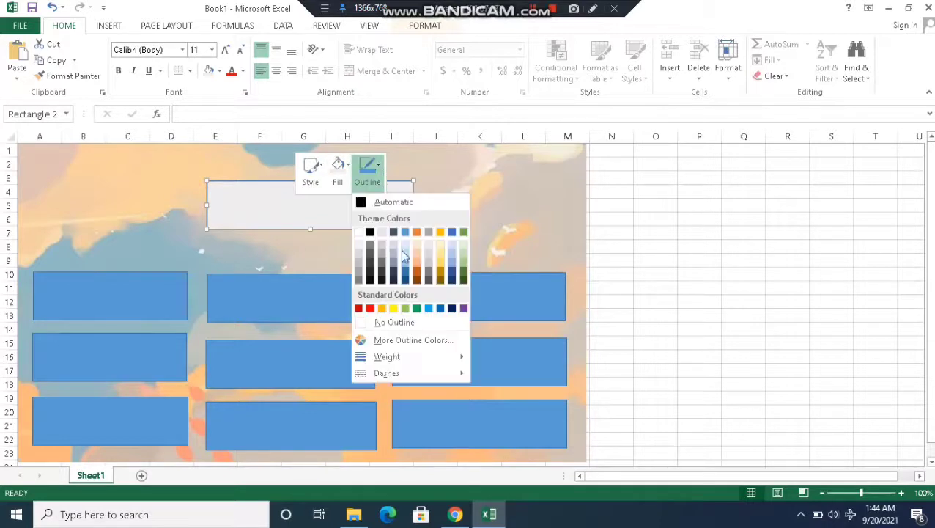
left_click(369, 283)
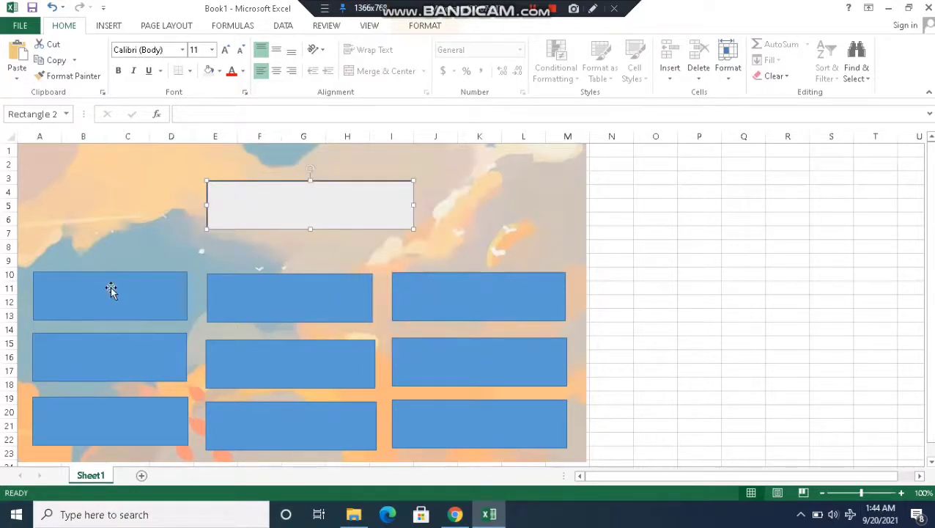
Step: Give the upper rectangle over columns A to D, rows 10–13, a light blue fill and a near-black outline
right_click(111, 287)
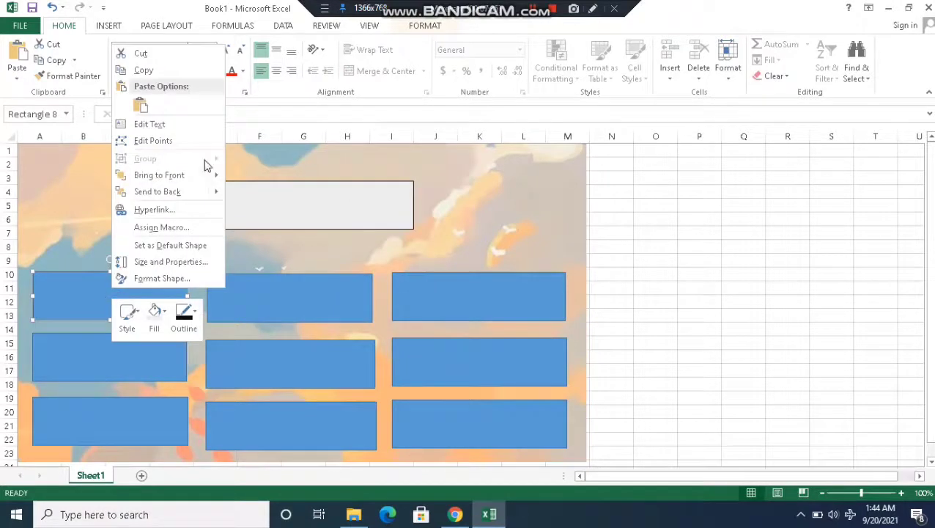
left_click(163, 316)
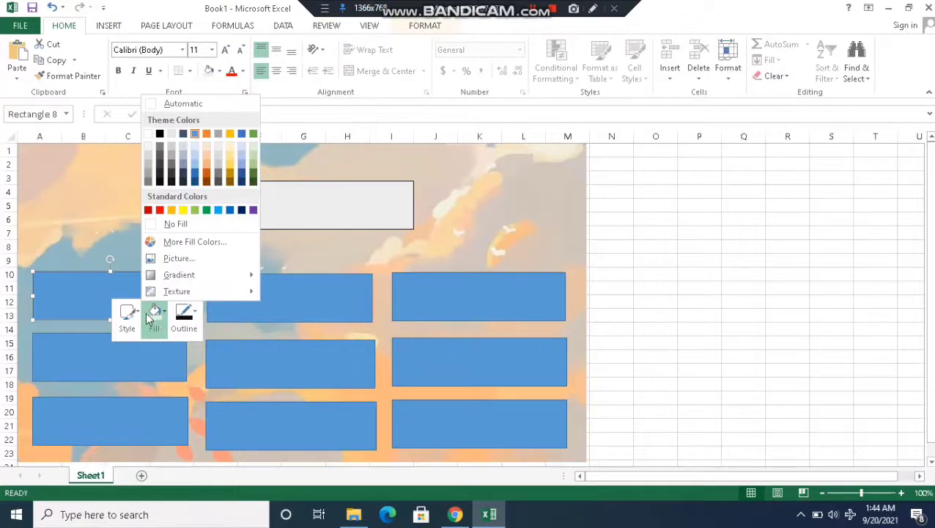
left_click(161, 316)
left_click(167, 314)
left_click(198, 149)
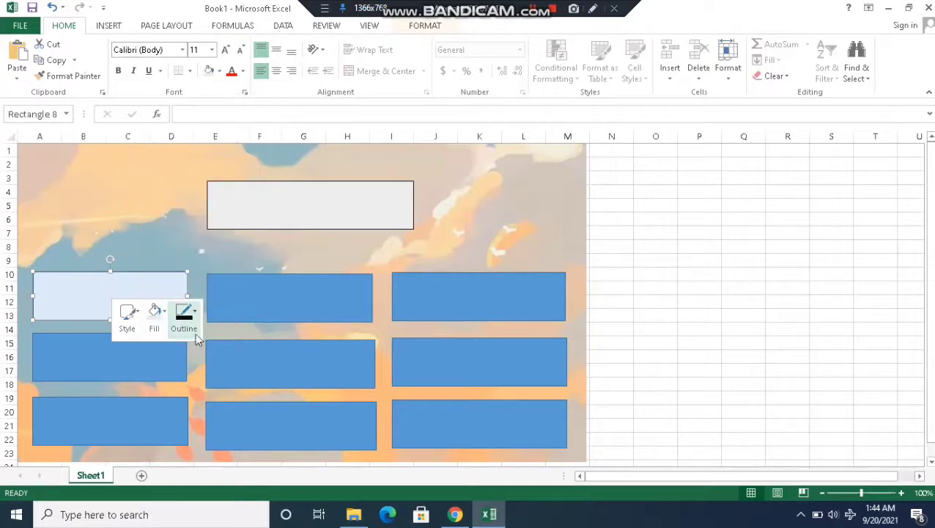
left_click(192, 315)
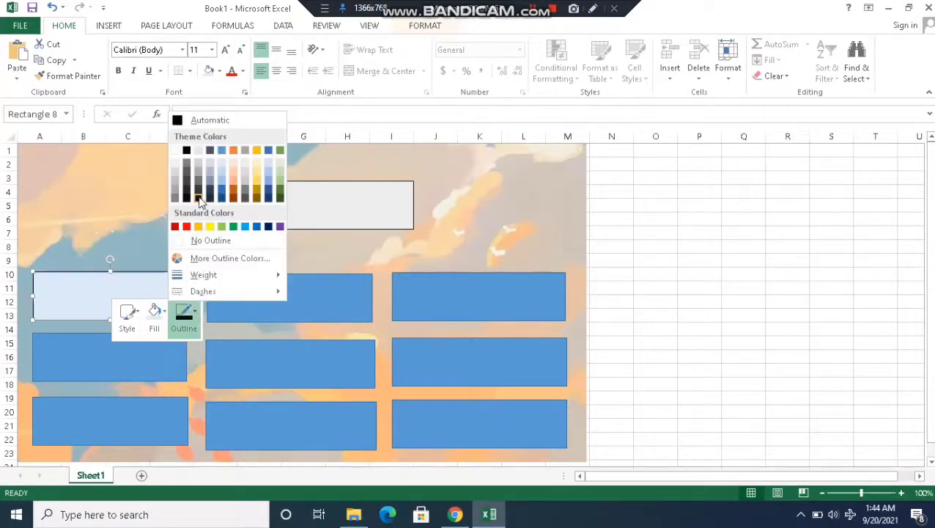
left_click(203, 201)
Step: Apply the light blue fill and near-black outline to the middle rectangle over columns A to D
left_click(129, 368)
right_click(129, 368)
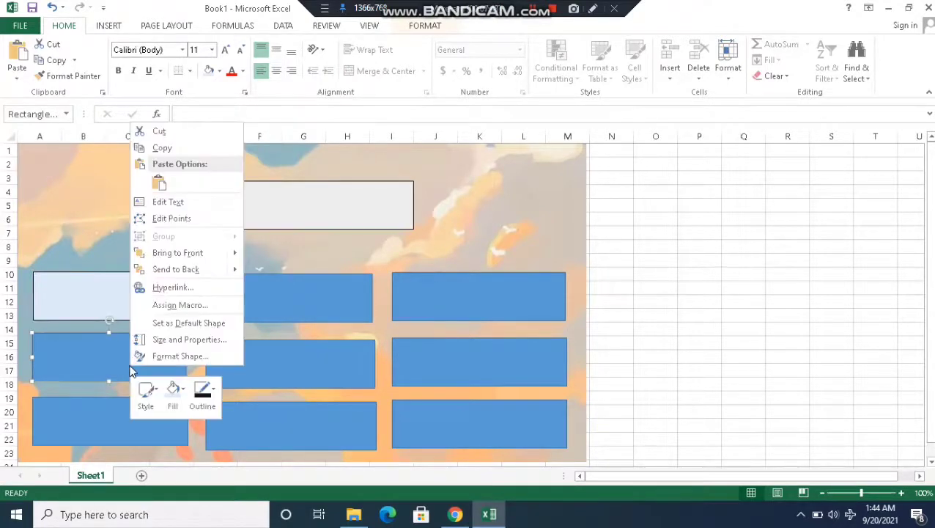
left_click(174, 392)
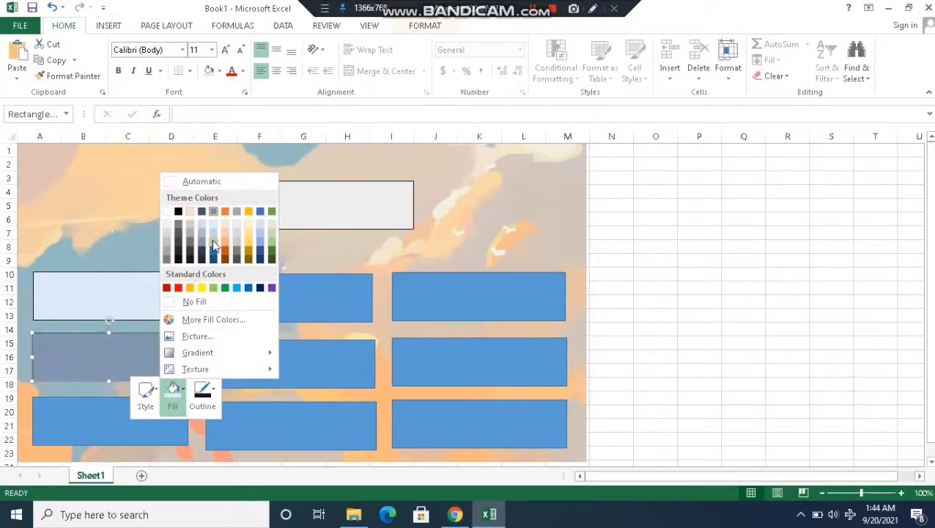
left_click(210, 225)
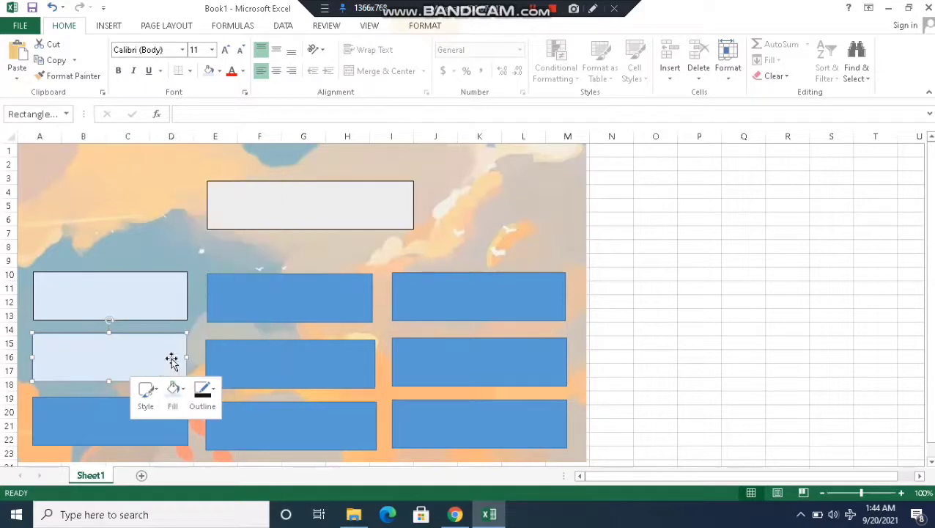
left_click(205, 393)
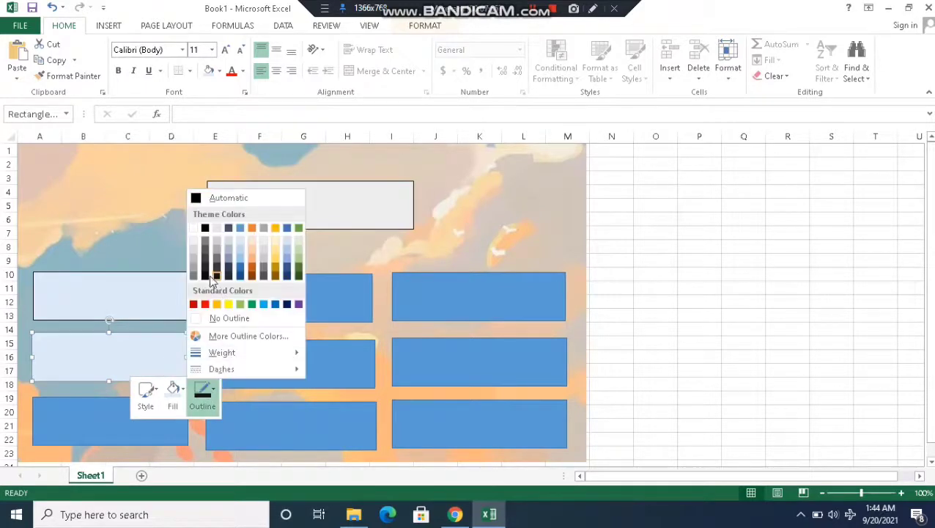
left_click(204, 391)
Step: Apply the light blue fill and near-black outline to the lowest rectangle over columns A to D
left_click(100, 407)
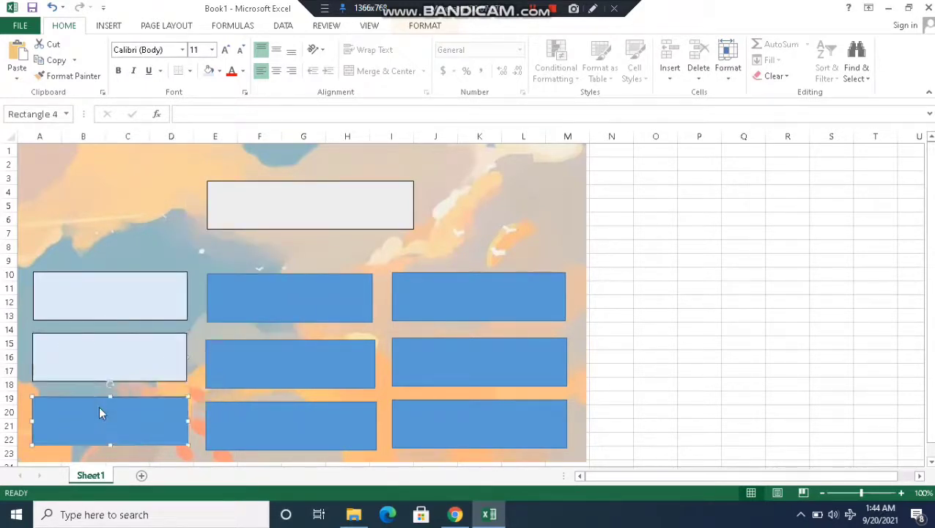
right_click(100, 411)
left_click(141, 441)
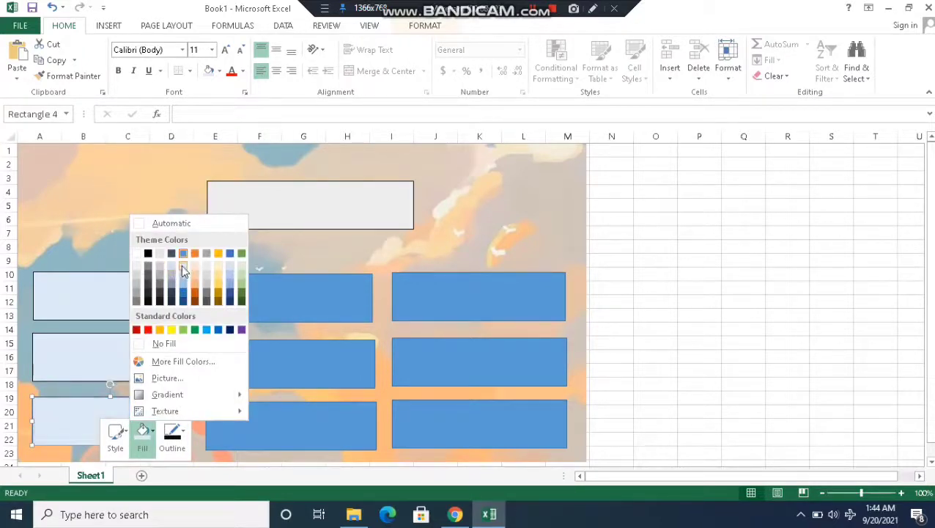
left_click(182, 265)
left_click(175, 449)
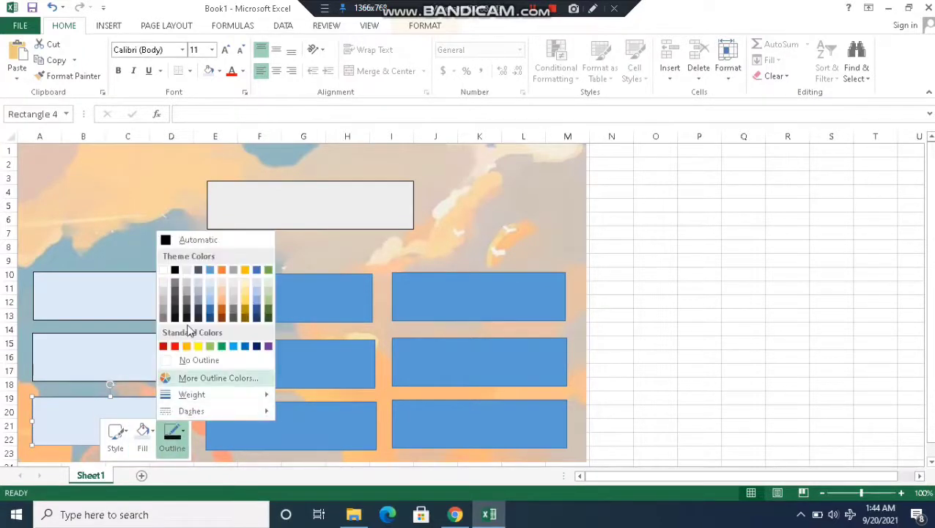
left_click(188, 329)
Step: Give the upper rectangle over columns E to H, rows 10–13, a light blue fill and a black outline
left_click(245, 321)
right_click(244, 321)
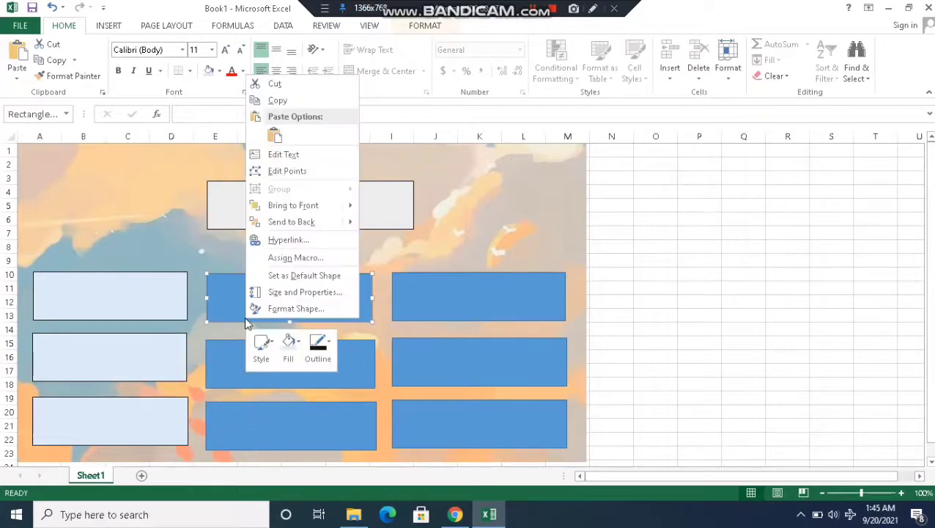
left_click(298, 360)
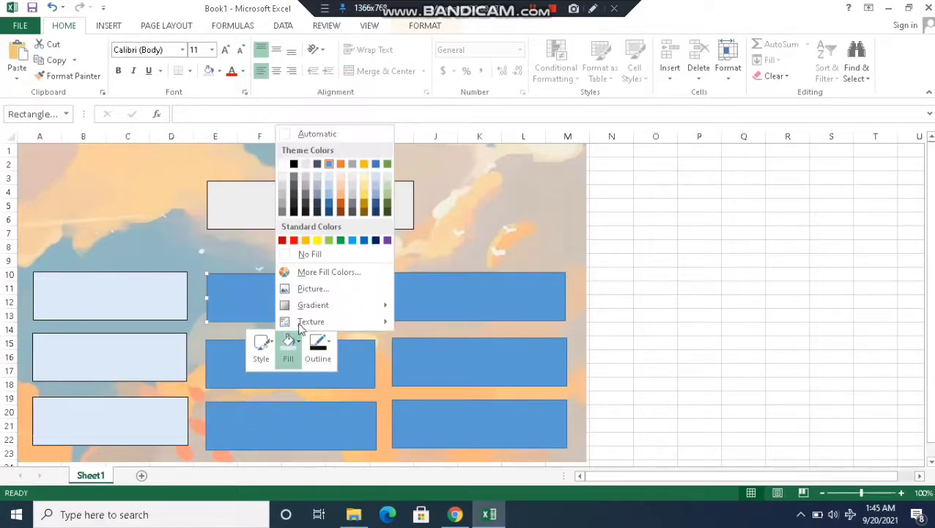
left_click(329, 177)
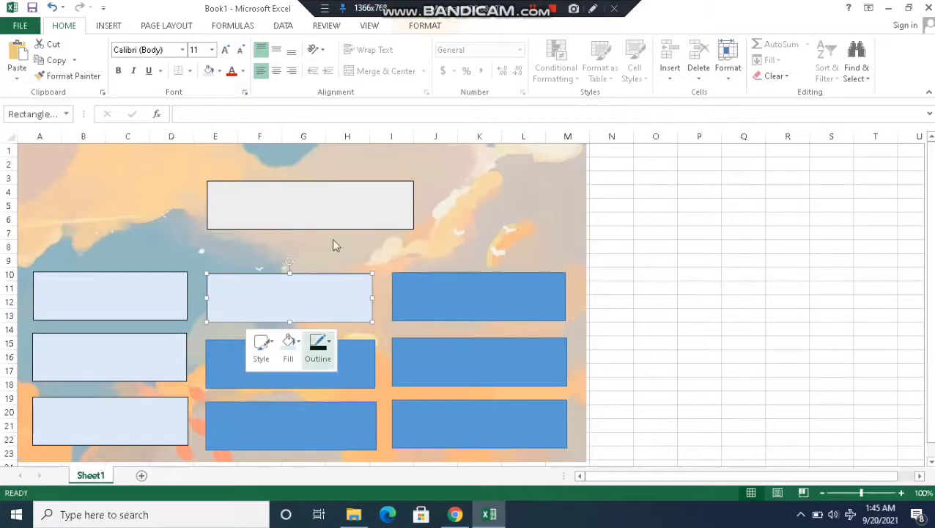
left_click(327, 340)
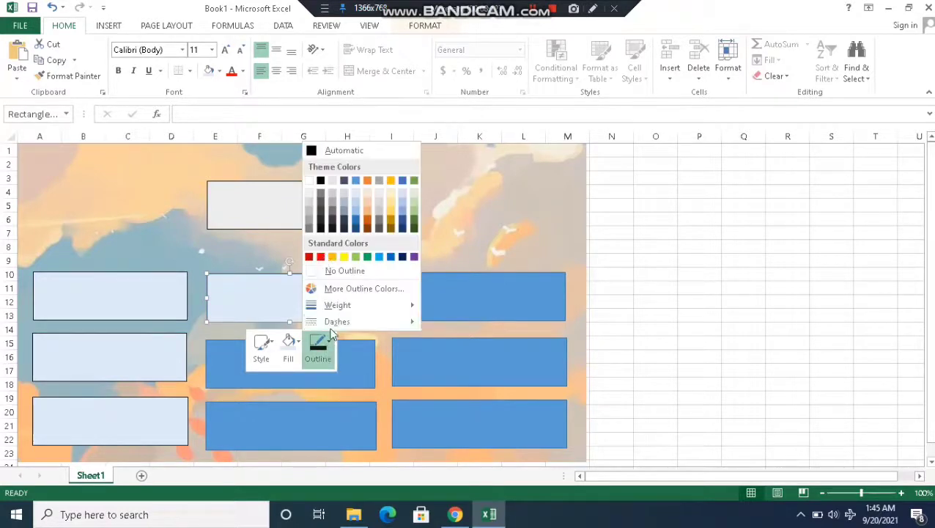
left_click(321, 224)
Step: Give the middle rectangle over columns E to H, rows 15–18, the light blue fill and a near-black outline
right_click(229, 375)
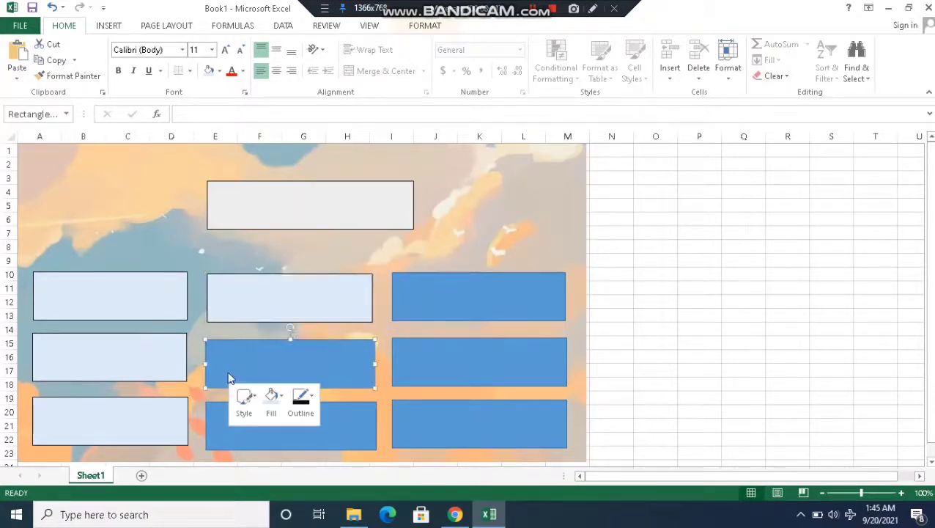
left_click(272, 400)
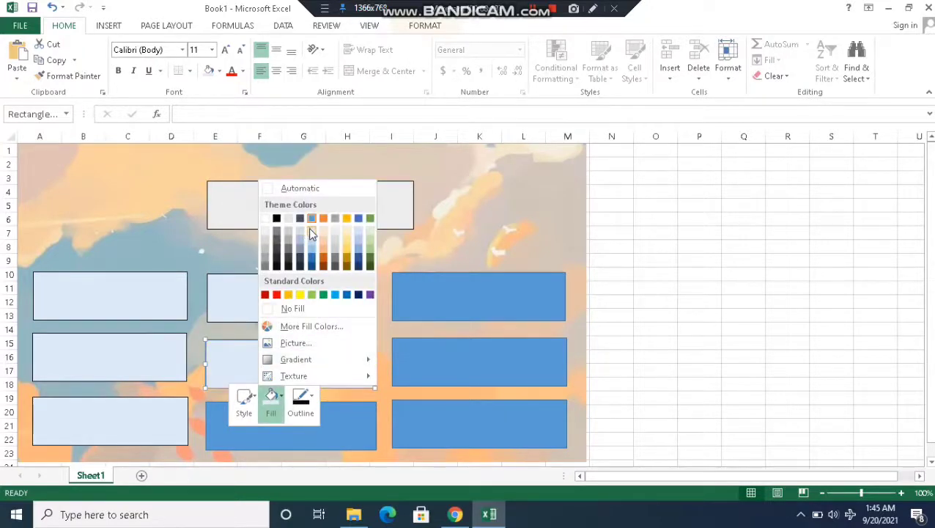
left_click(310, 230)
left_click(300, 399)
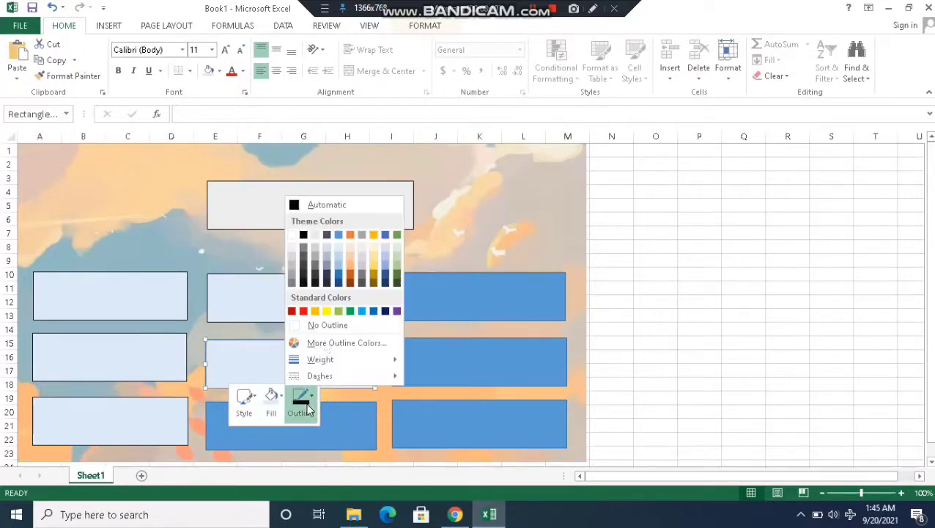
left_click(314, 281)
Step: Give the lowest rectangle over columns E to H the same light blue fill and near-black outline
left_click(339, 430)
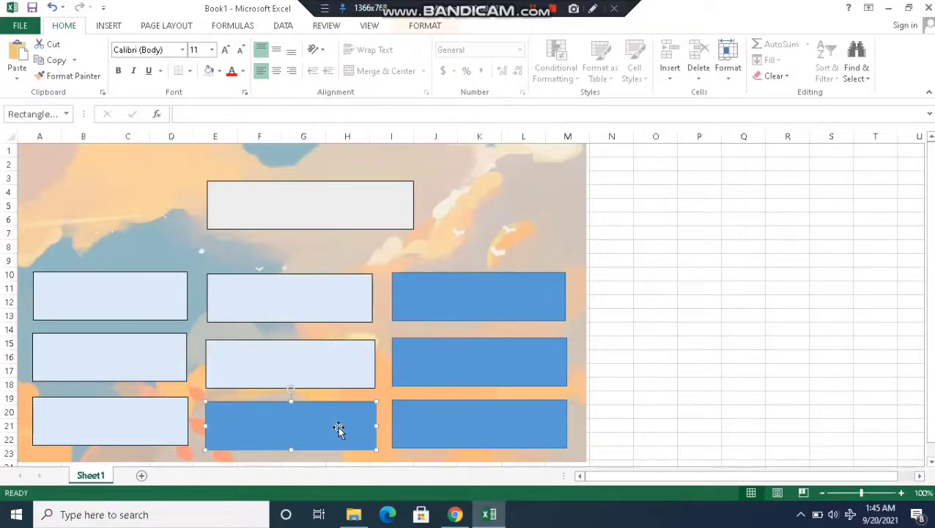
right_click(338, 426)
left_click(381, 454)
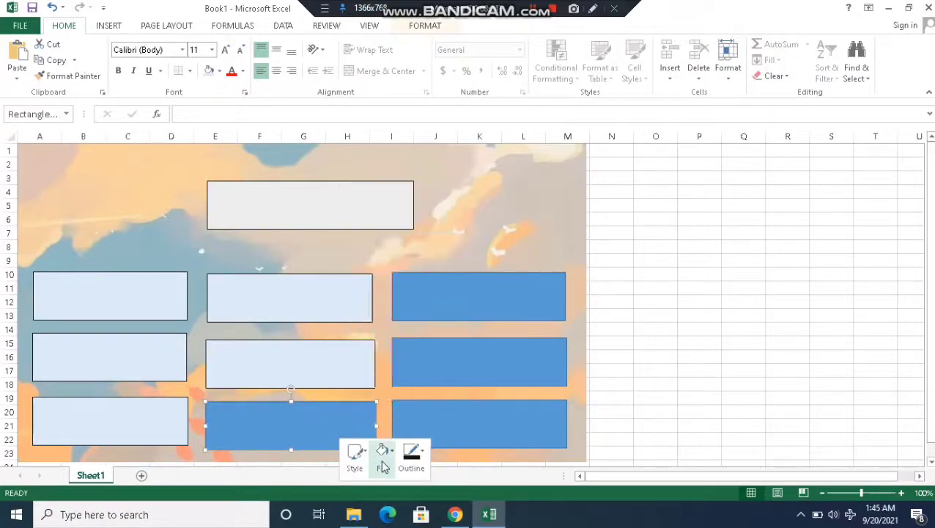
left_click(421, 287)
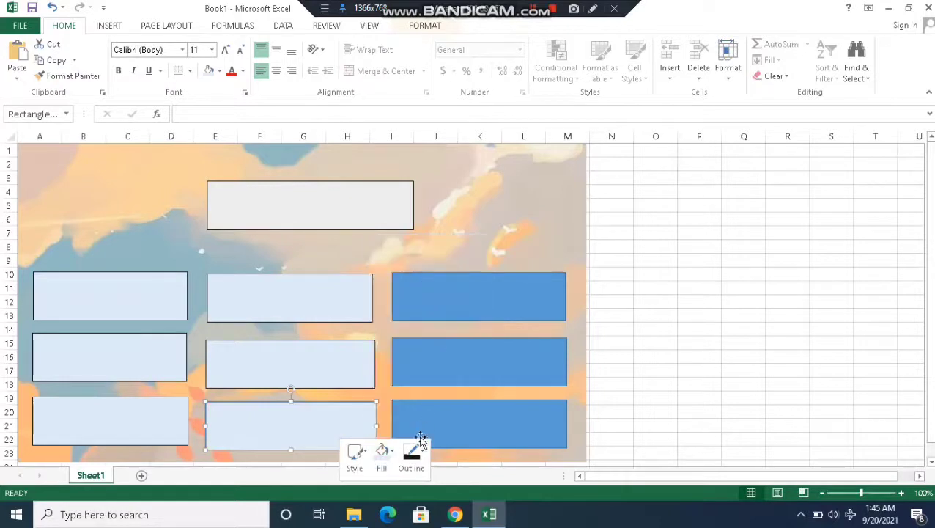
left_click(415, 455)
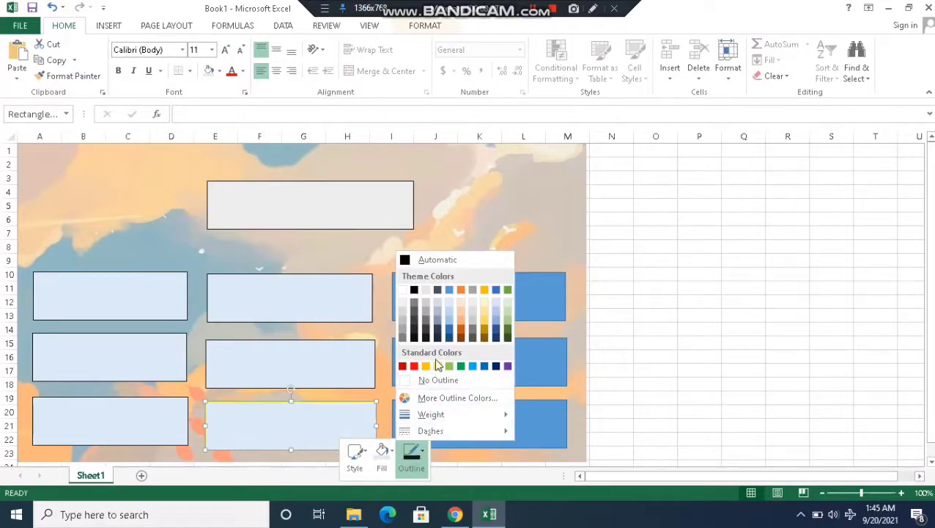
left_click(421, 337)
left_click(465, 329)
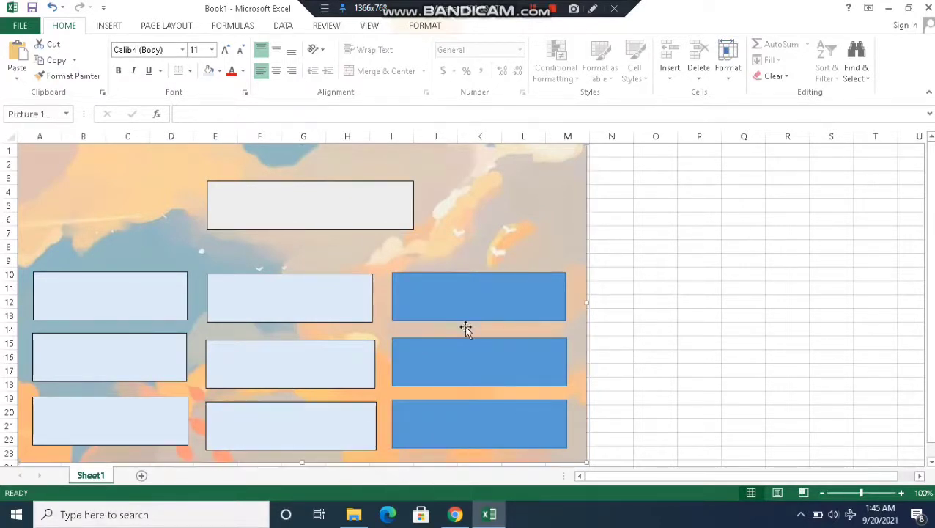
Step: Give the upper rectangle over columns I to M, rows 10–13, a light blue fill and near-black outline
left_click(471, 293)
right_click(473, 293)
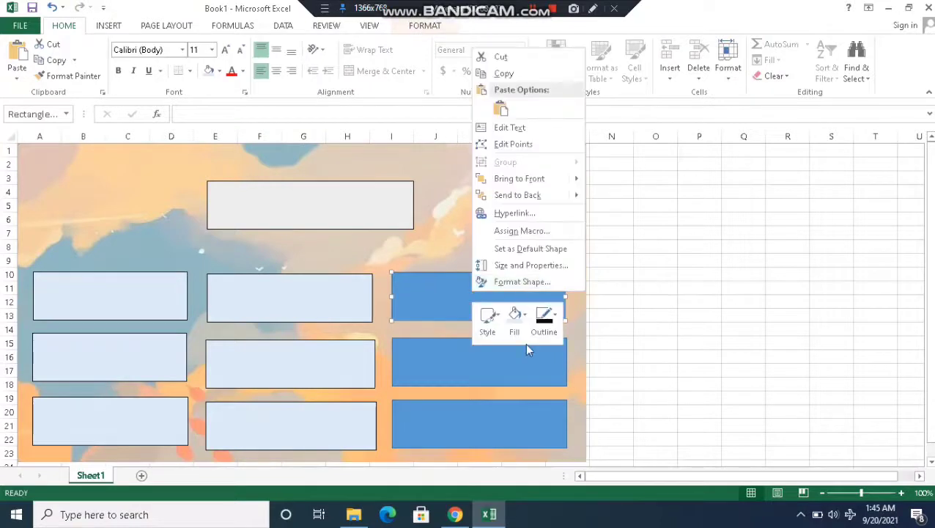
left_click(511, 323)
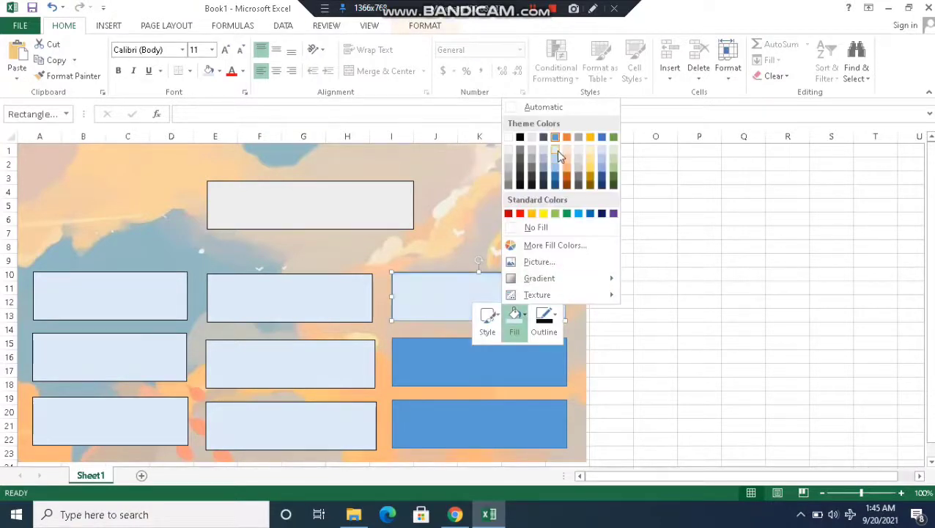
left_click(556, 150)
left_click(538, 337)
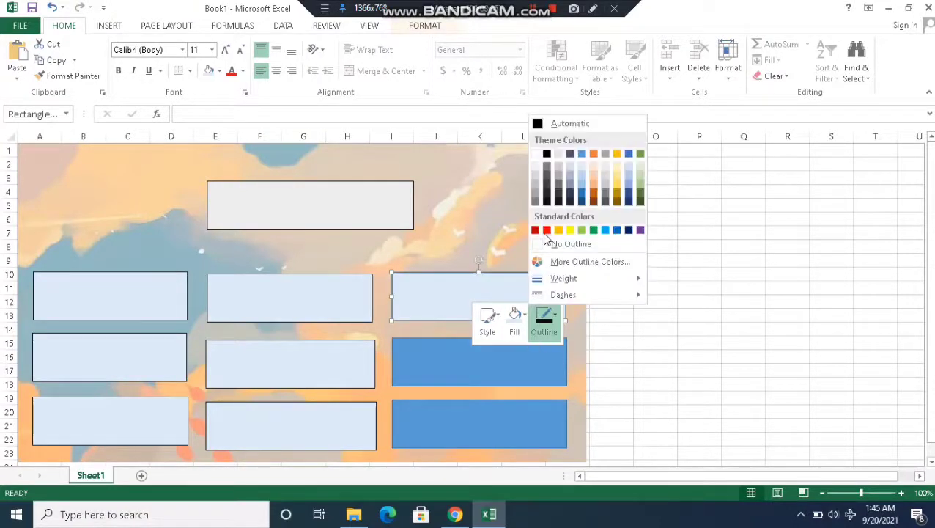
left_click(547, 194)
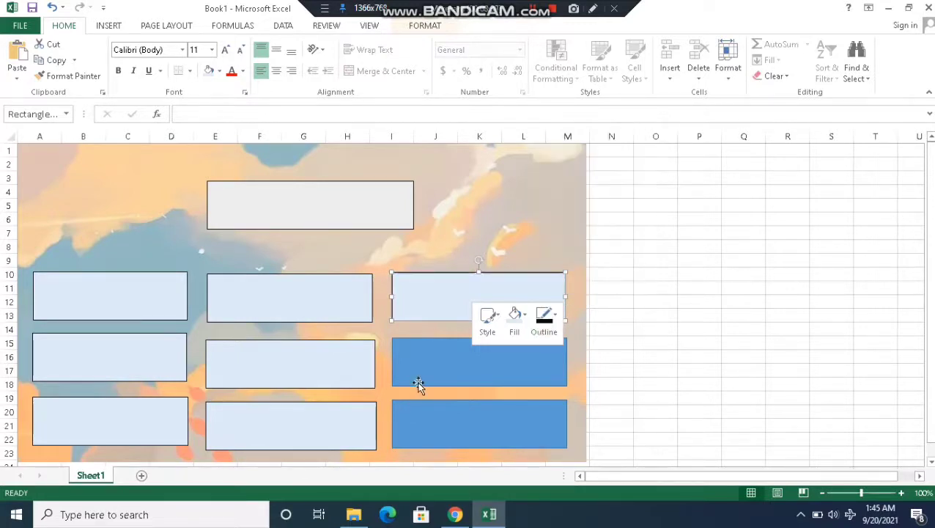
Step: Apply the light blue fill and near-black outline to the middle rectangle over columns I to M
left_click(423, 367)
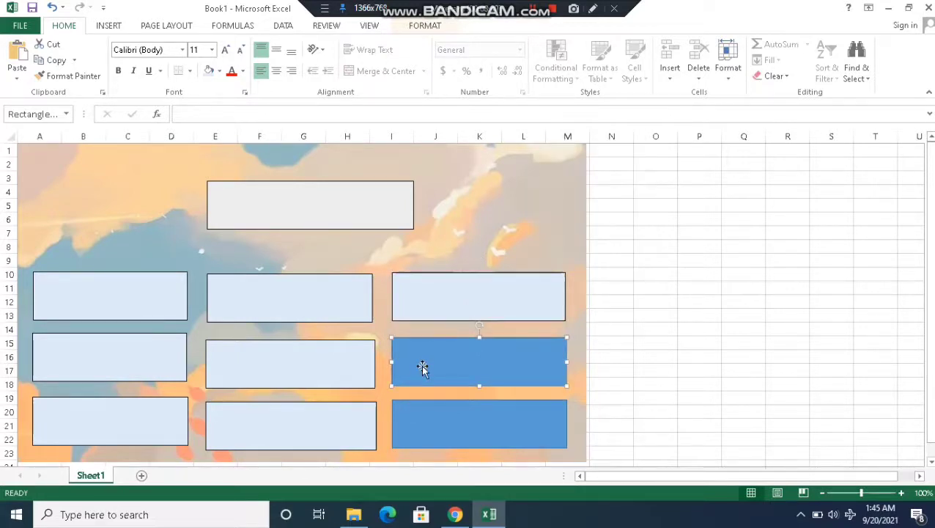
right_click(461, 377)
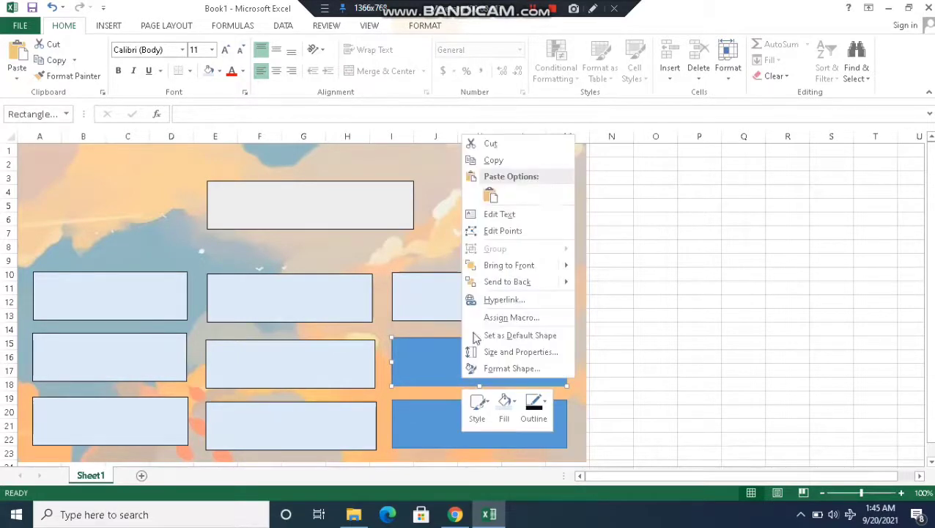
left_click(511, 409)
left_click(543, 245)
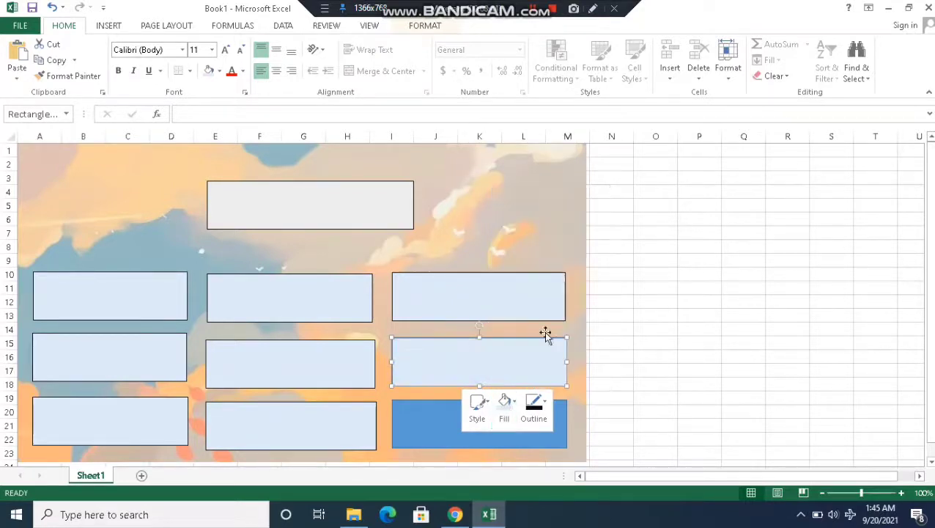
left_click(534, 407)
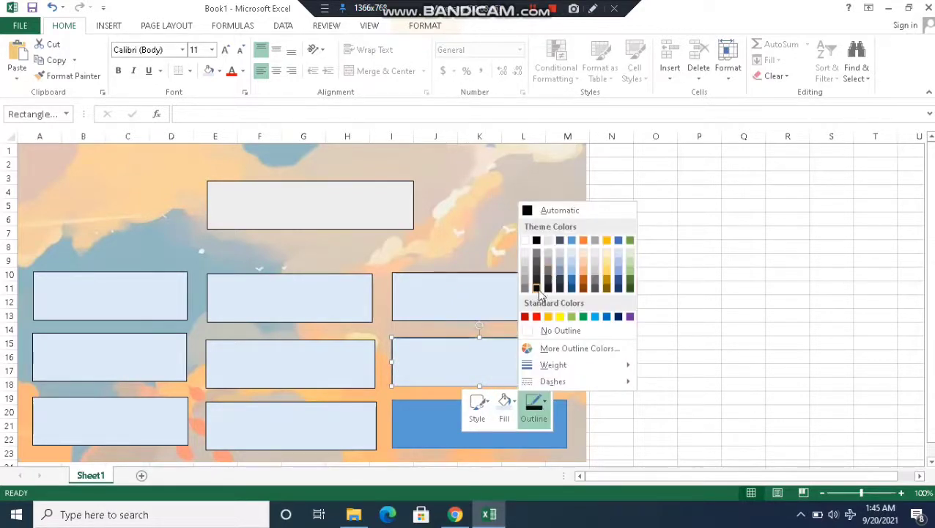
Step: Apply the light blue fill and near-black outline to the lowest rectangle over columns I to M
left_click(423, 430)
right_click(423, 429)
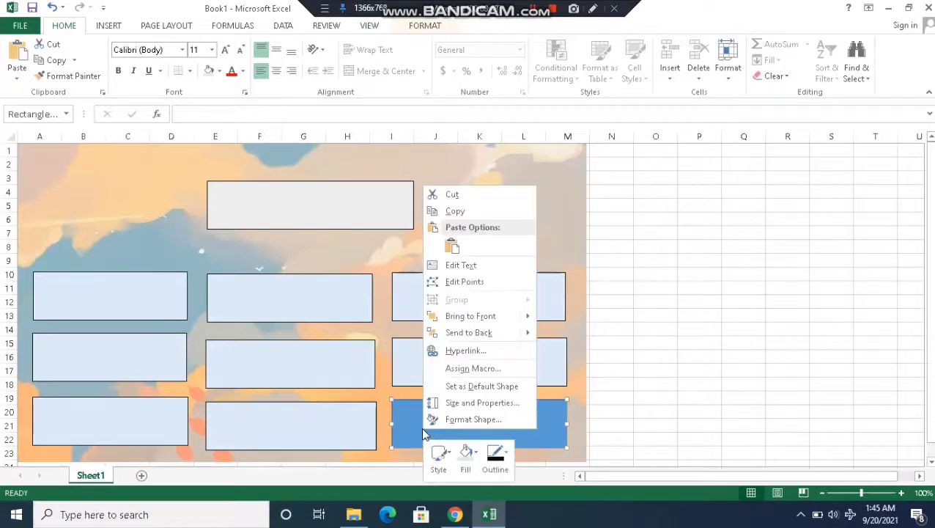
left_click(476, 464)
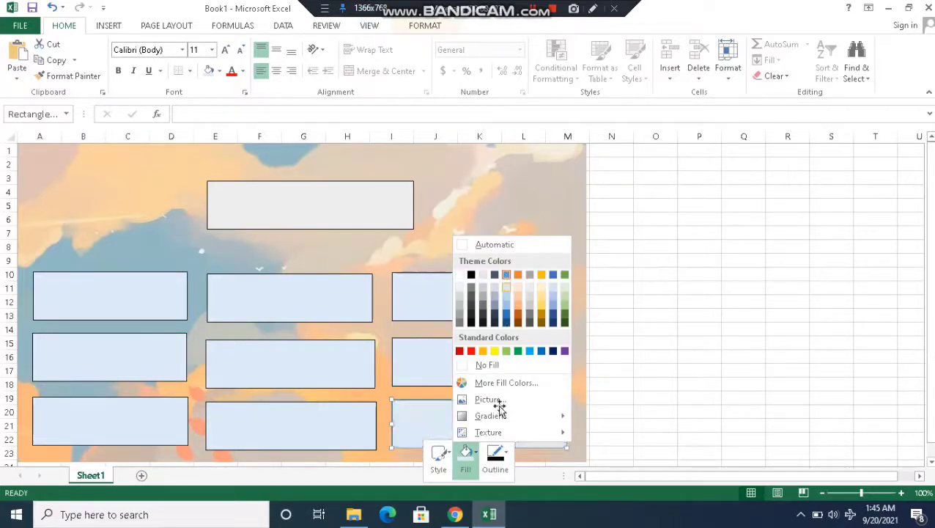
left_click(499, 462)
left_click(498, 462)
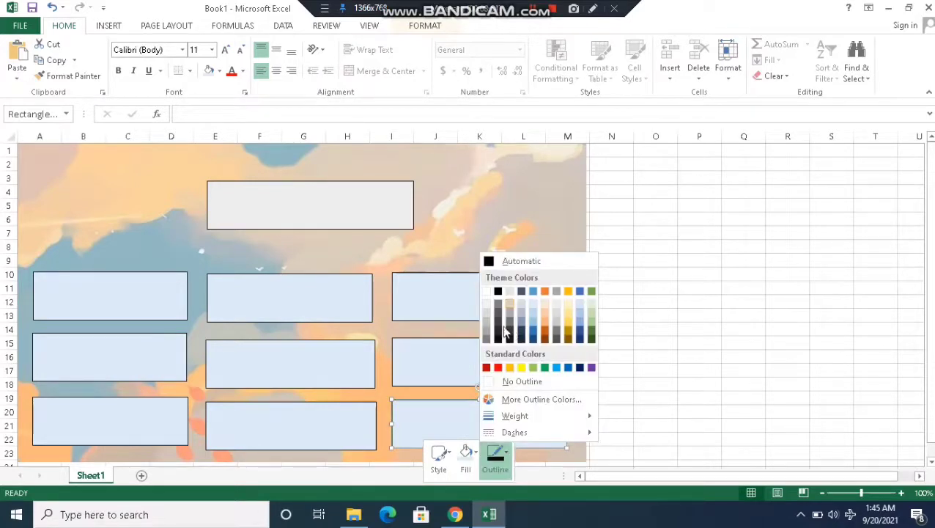
left_click(499, 338)
Step: Widen the title box leftward to about 3.45 inches and add the text "PT" in black
left_click(315, 205)
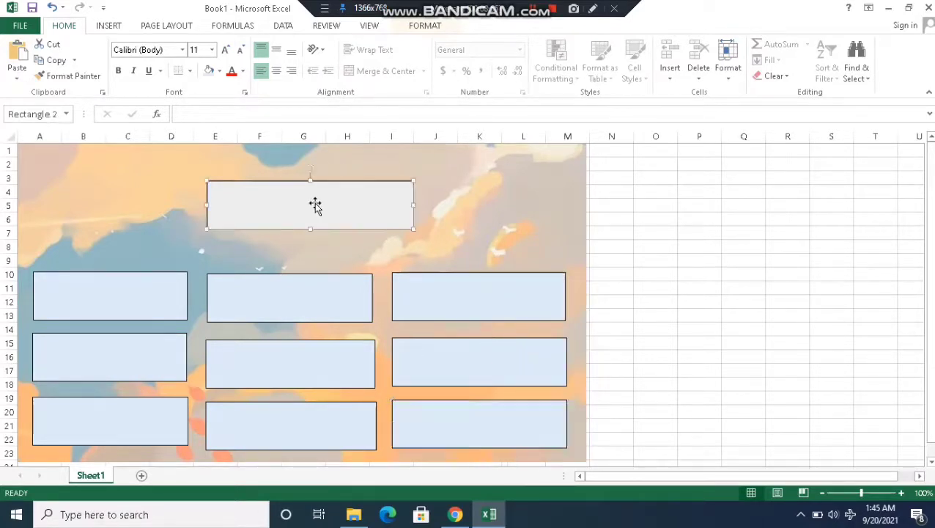
left_click_drag(205, 204, 185, 204)
right_click(250, 216)
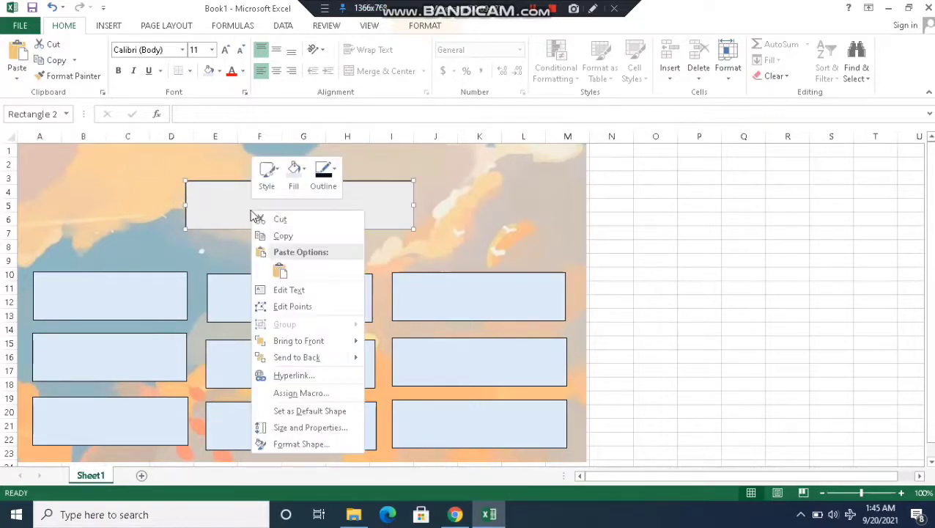
left_click(309, 293)
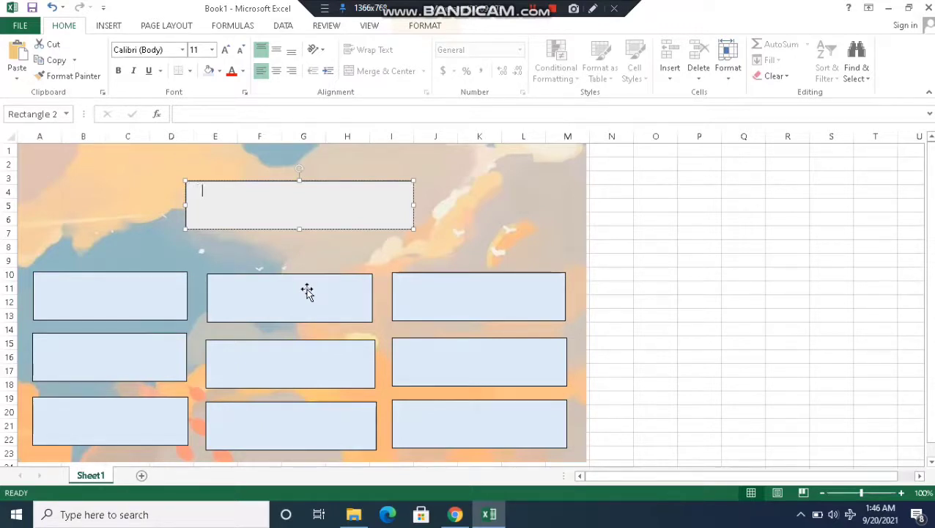
double_click(201, 189)
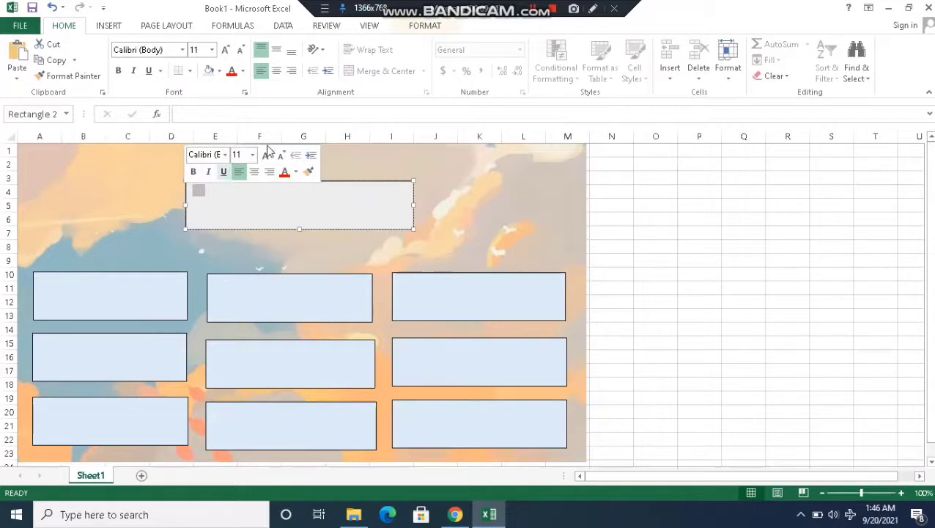
left_click(295, 171)
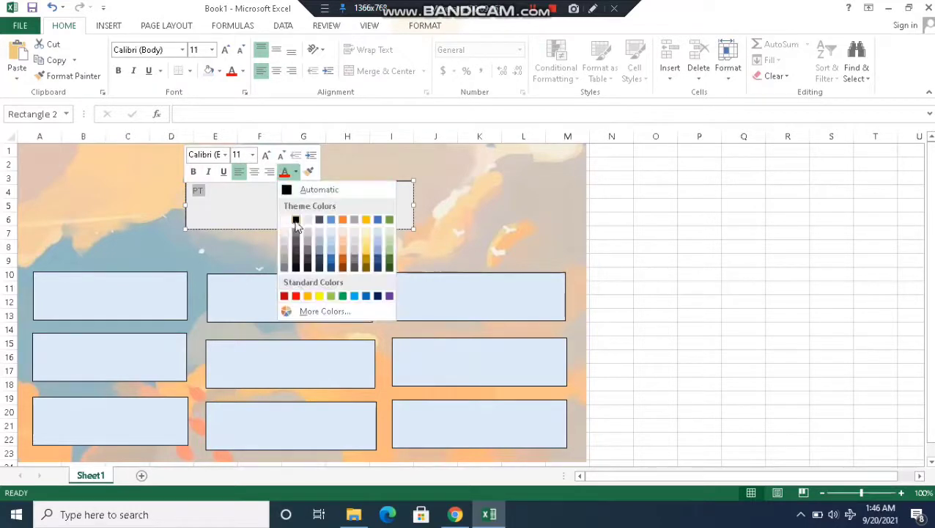
left_click(295, 219)
key("Escape")
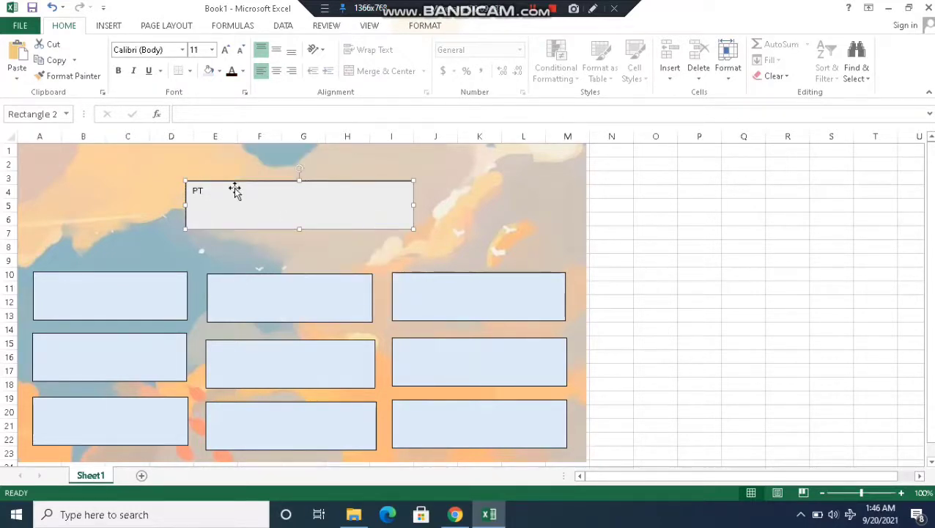
Step: Complete the title box text as "PT FEB YARSI" with "31 Desember 2020" on a second line
left_click(200, 191)
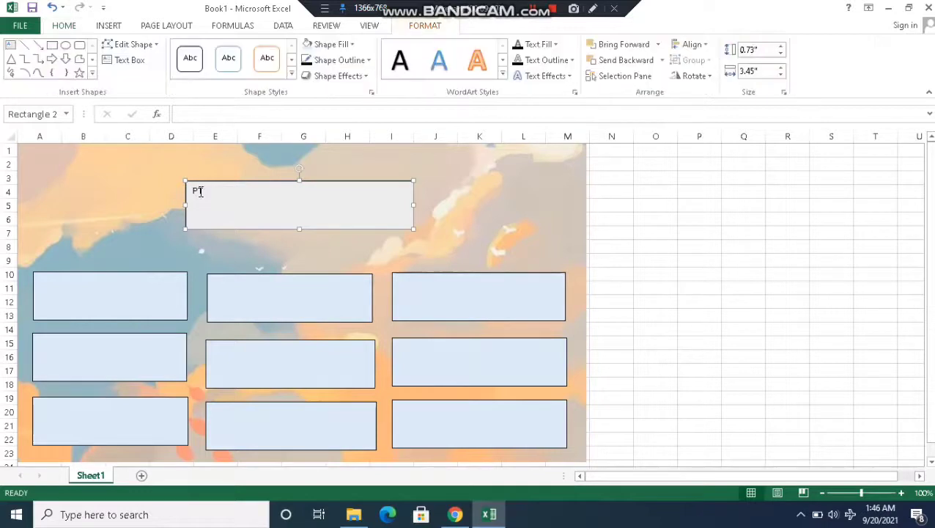
double_click(199, 191)
key("Escape")
left_click(201, 191)
type("FEB YARSI")
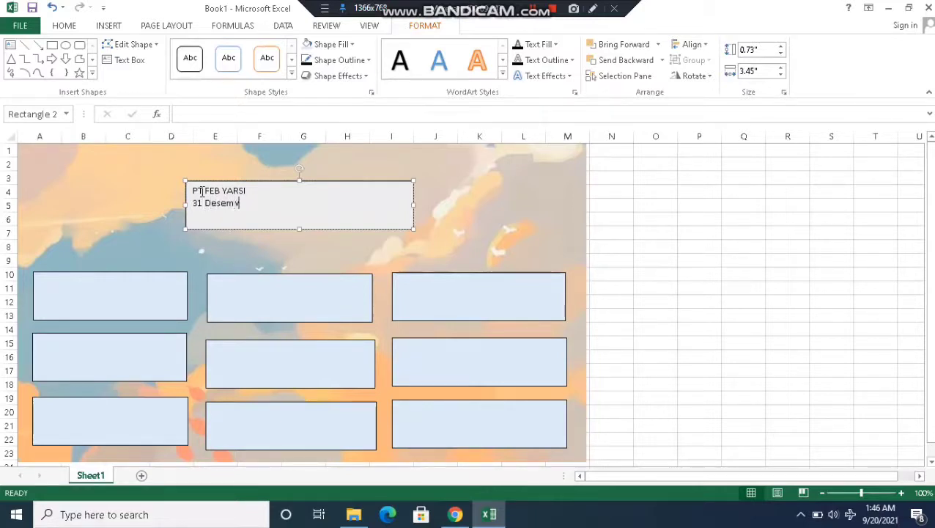
type("Desember 2020")
Step: Format both title lines as bold, size 18 and horizontally centred in the box
left_click_drag(270, 203, 192, 184)
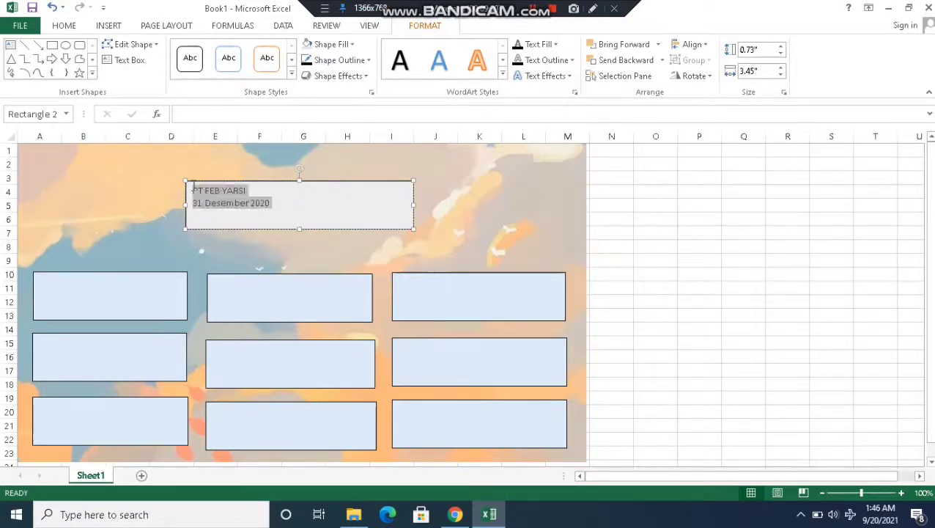
left_click(200, 164)
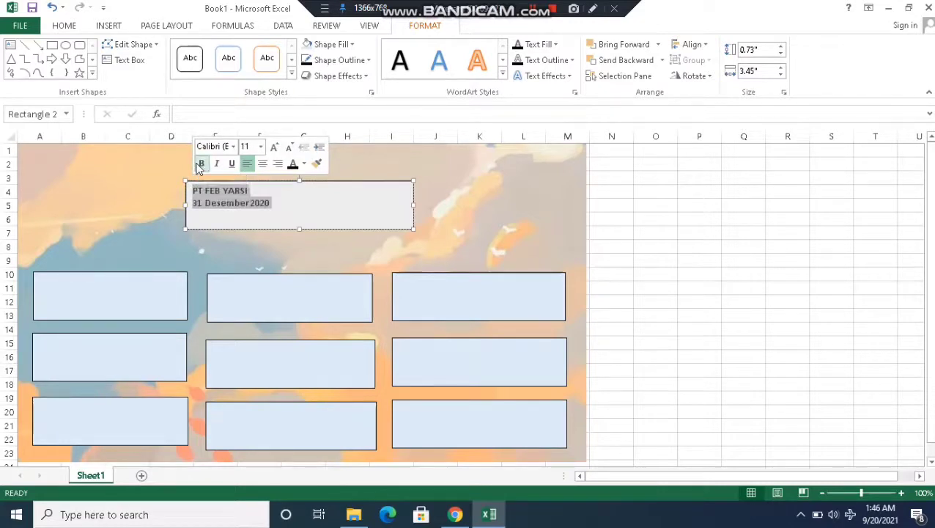
left_click(275, 147)
left_click(275, 148)
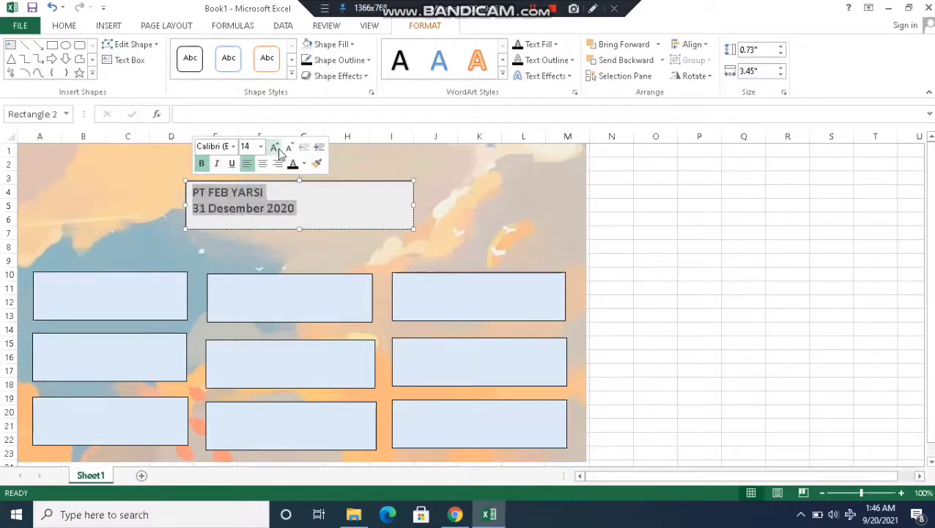
left_click(275, 148)
left_click(274, 148)
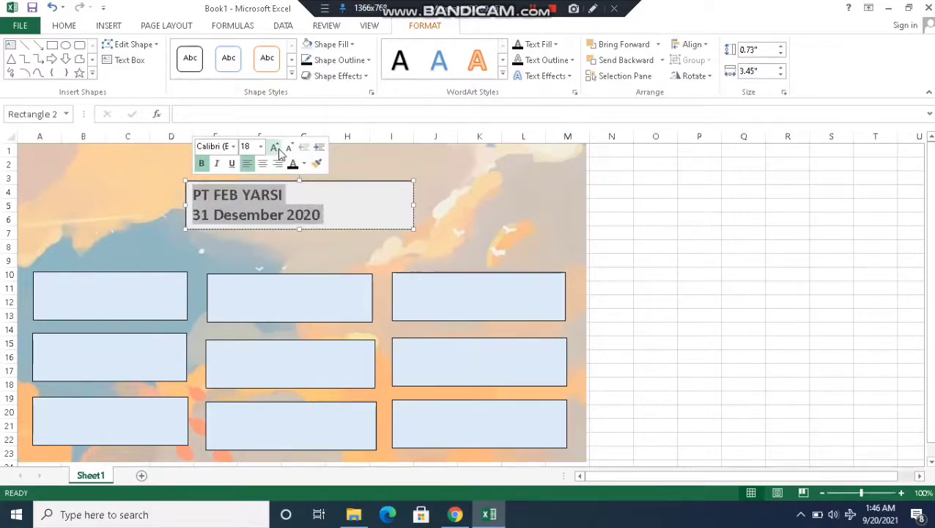
left_click(66, 25)
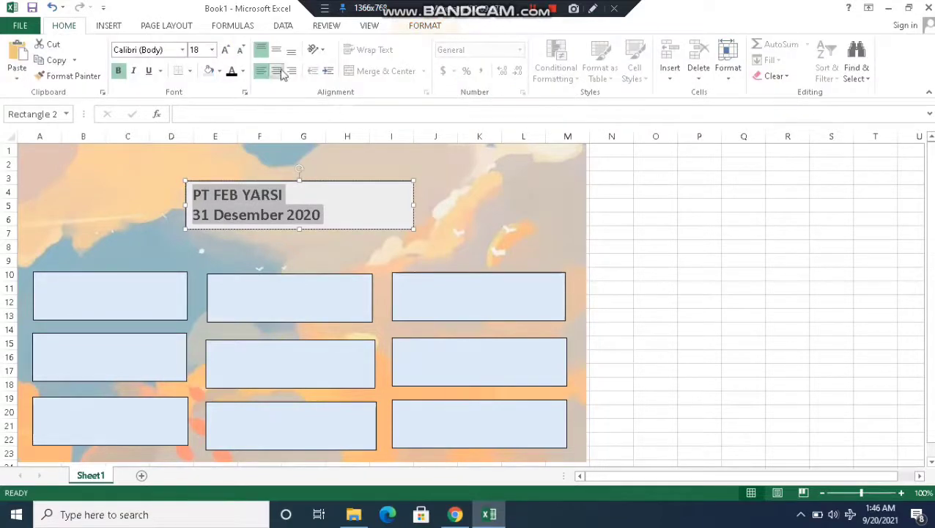
left_click(277, 71)
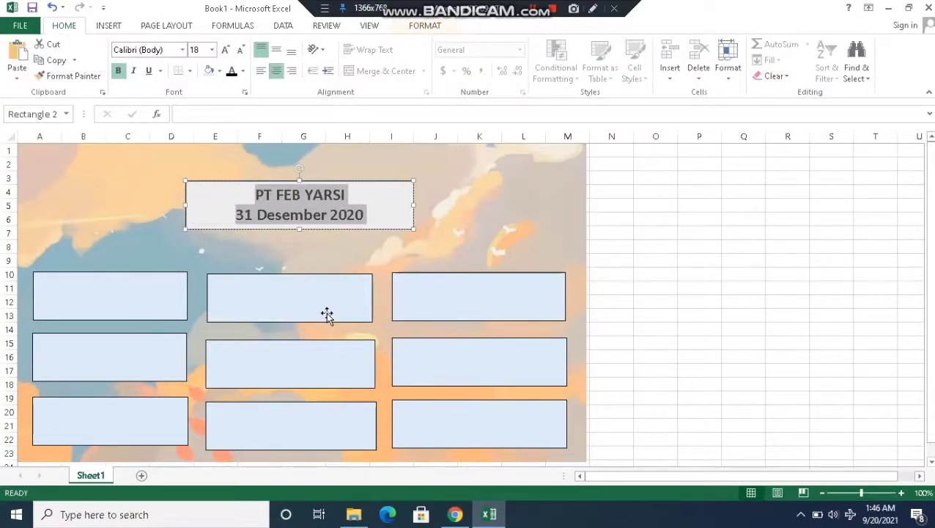
left_click(326, 312)
Step: Label the three rectangles over columns A to D from top to bottom as AKUN, KODE BANTU and JURNAL UMUM
left_click(109, 298)
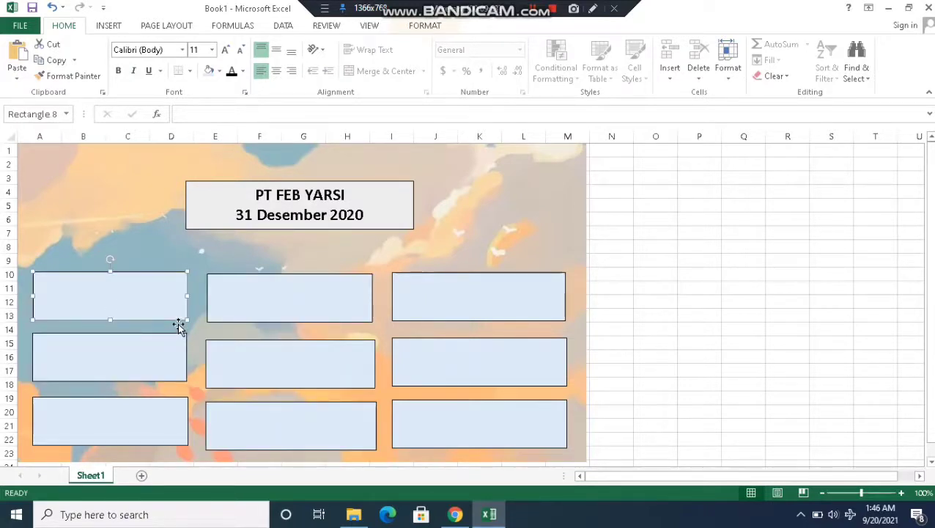
key("Return")
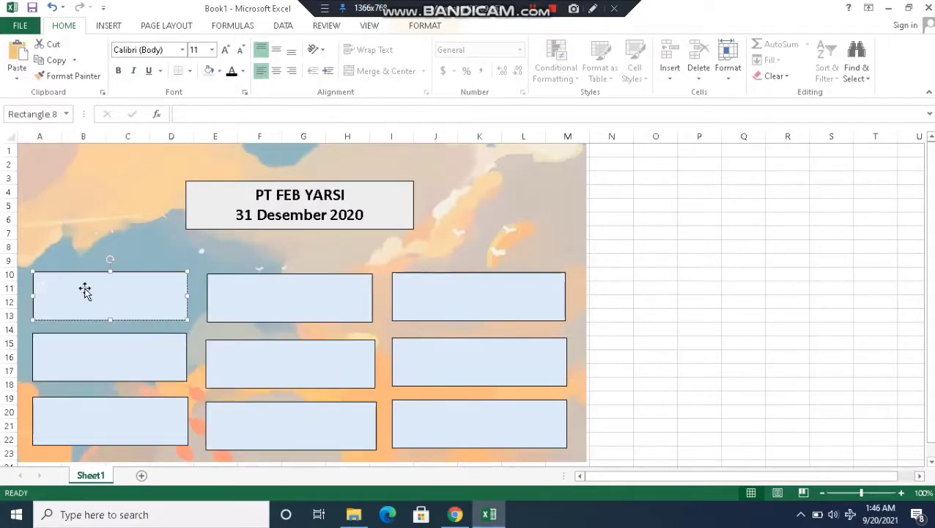
left_click(78, 357)
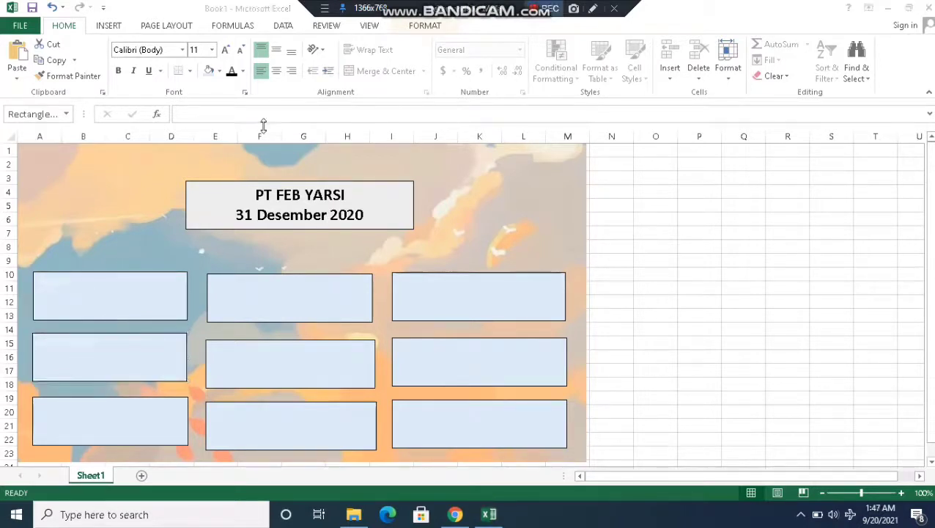
key("alt+Tab")
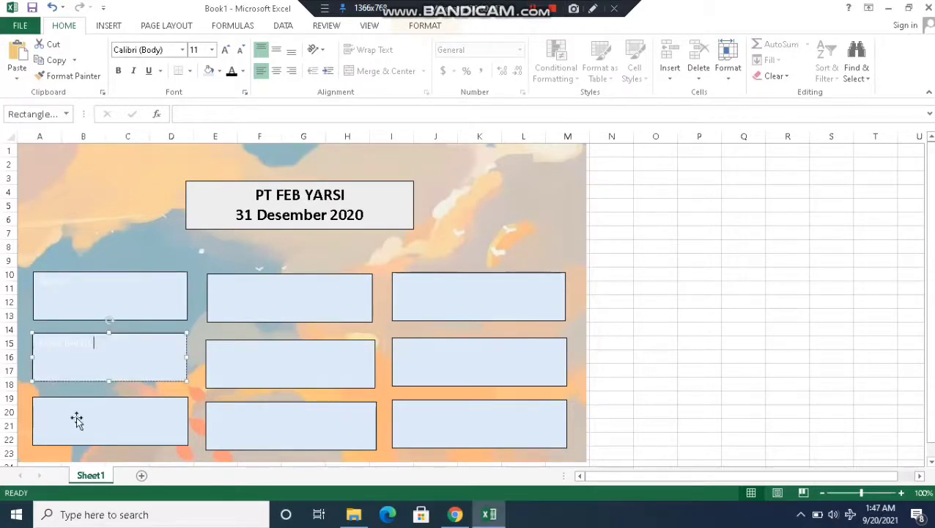
left_click(77, 420)
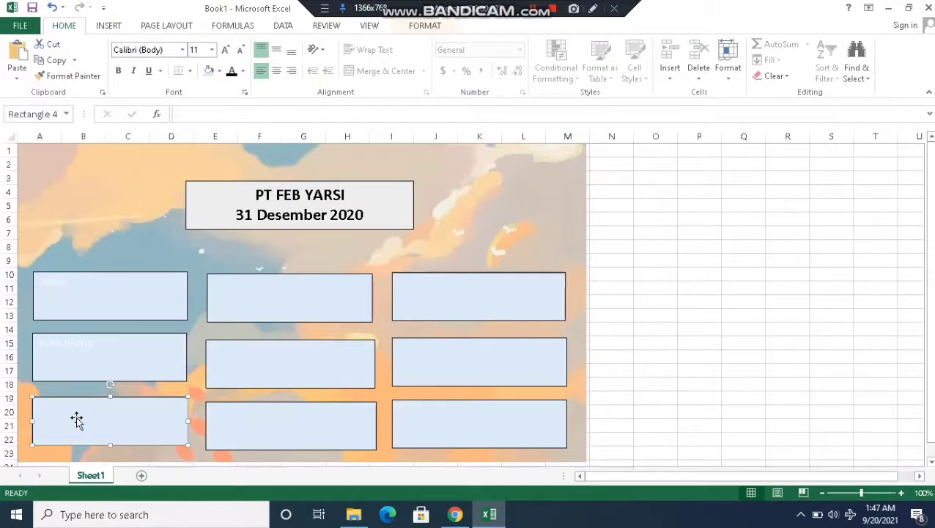
left_click(77, 420)
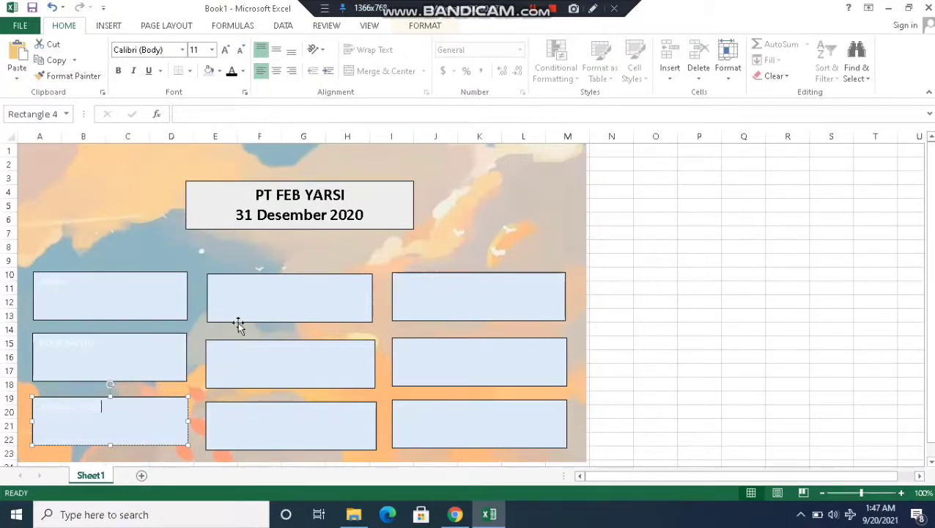
Step: Label the three rectangles over columns E to H from top to bottom as BUKU BESAR, NERACA and BB PEMBANTU
left_click(260, 315)
type("BUKU BESAR")
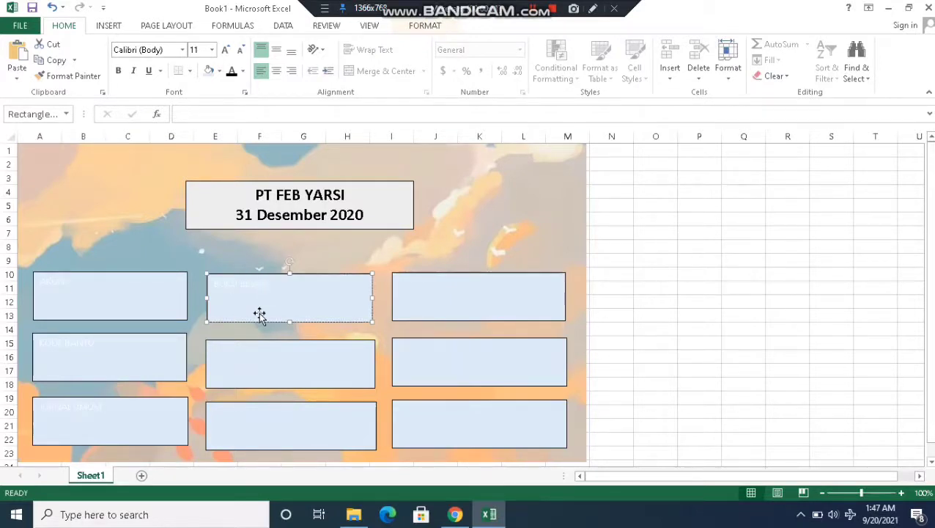
left_click(257, 378)
type("NERA")
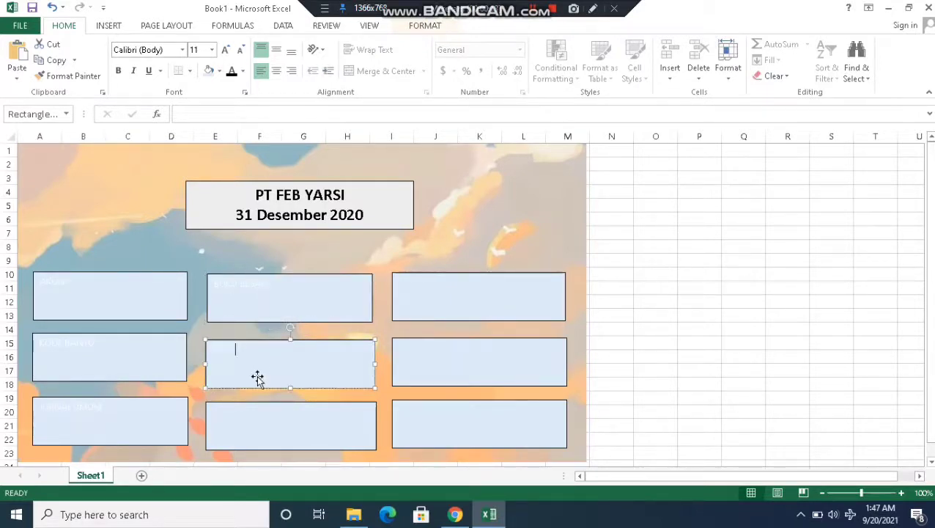
type("CA")
left_click(280, 438)
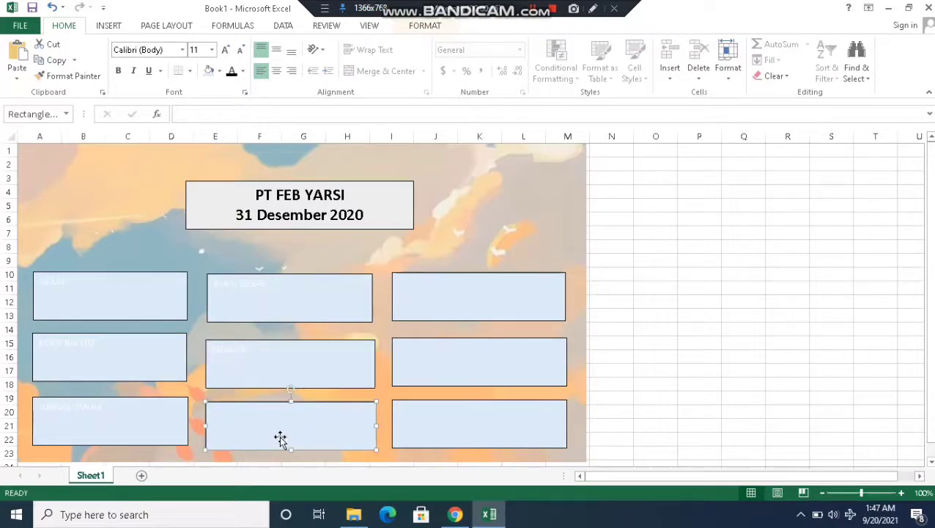
type("LAB")
Step: Label the three rectangles over columns I to M from top to bottom as LABA RUGI, NERACA and JURNAL PENYESUAIAN
left_click(528, 300)
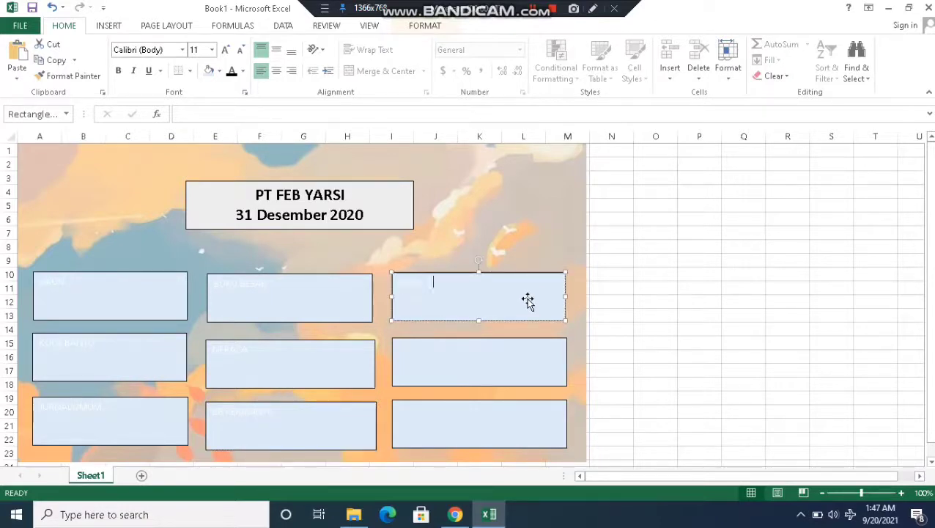
left_click(493, 365)
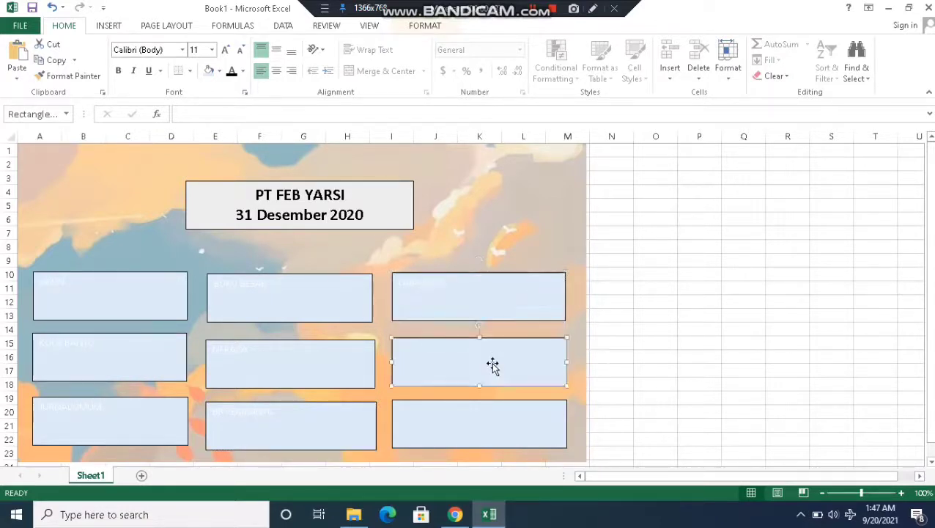
left_click(498, 423)
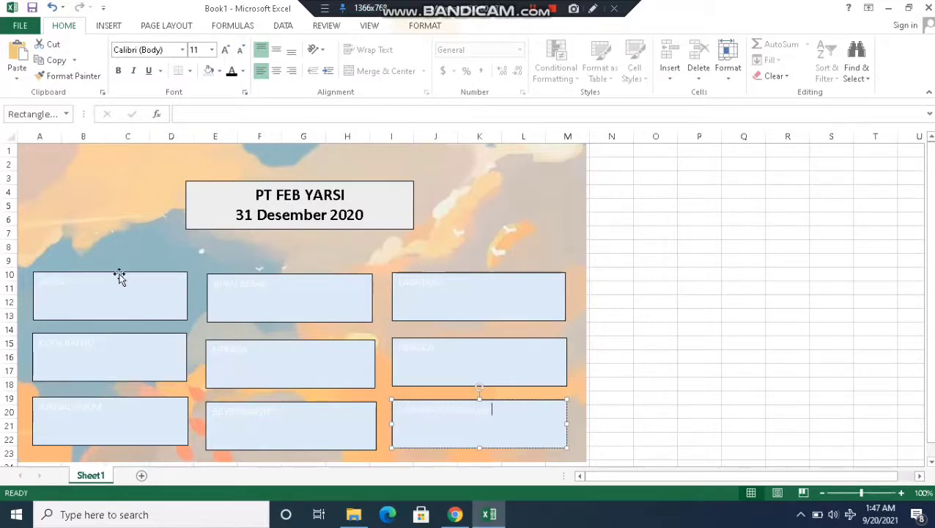
Step: Nudge the AKUN rectangle slightly down and make its text black and horizontally centred
left_click(102, 292)
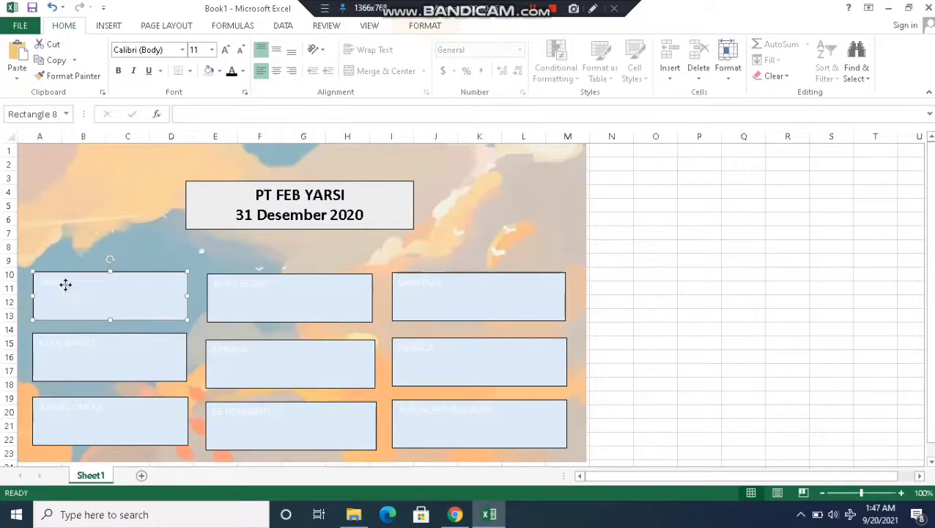
mouse_move(65, 284)
left_mouse_down()
mouse_move(54, 282)
mouse_move(65, 286)
left_mouse_up()
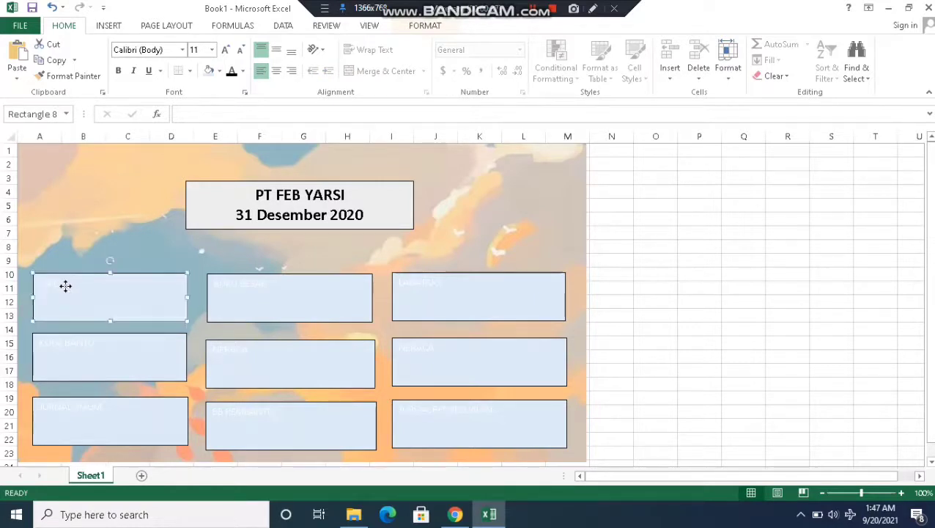
left_click(63, 282)
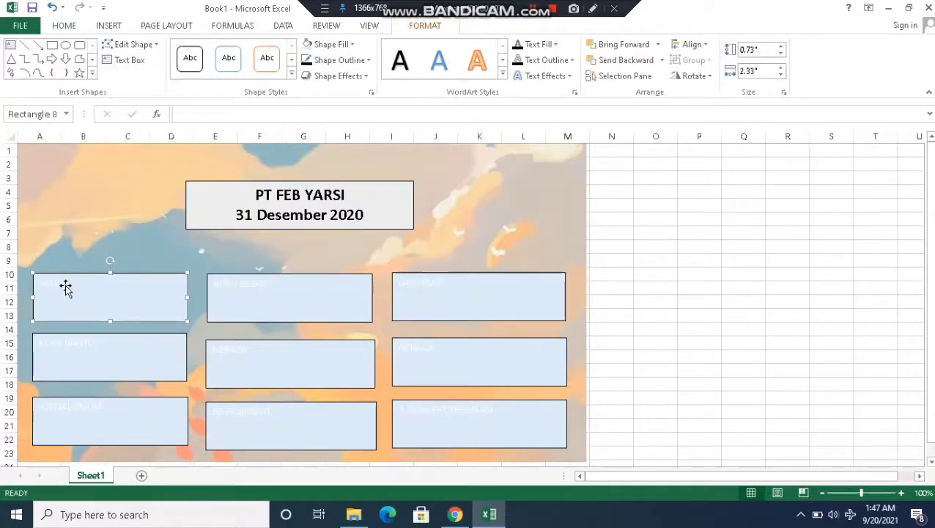
double_click(41, 283)
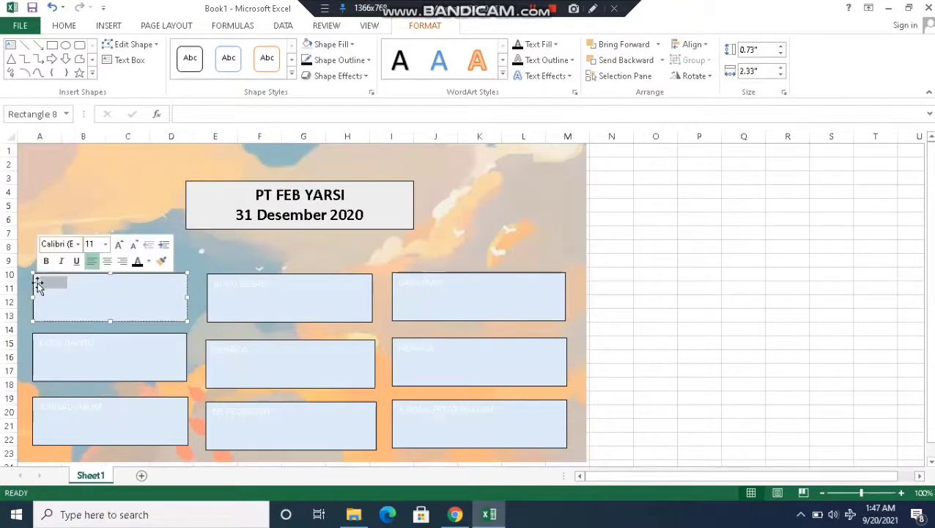
left_click(137, 265)
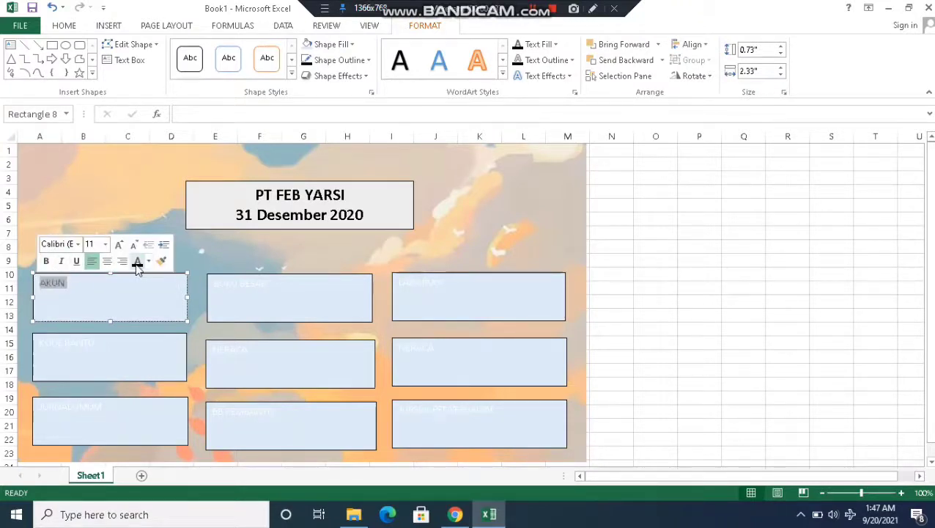
left_click(108, 263)
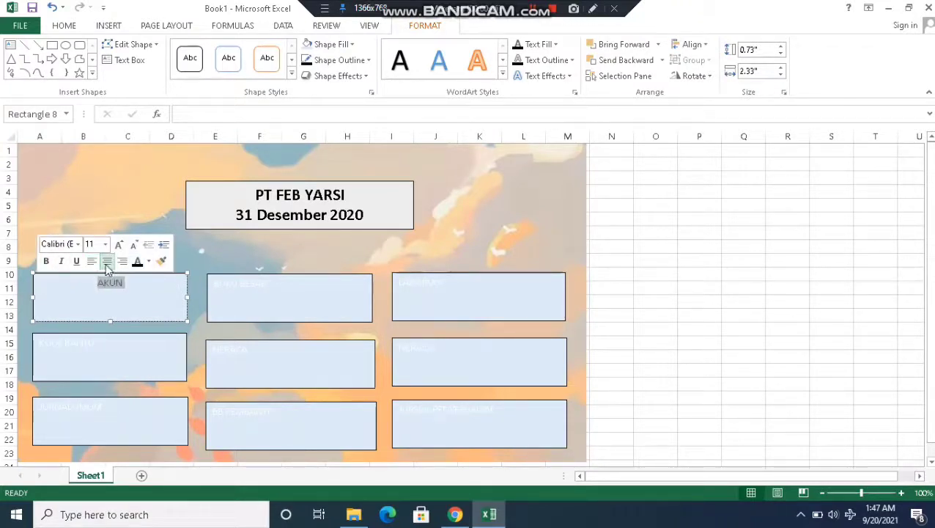
Step: Align the AKUN text to the vertical middle of its rectangle and enlarge it to size 16
left_click(76, 26)
left_click(276, 49)
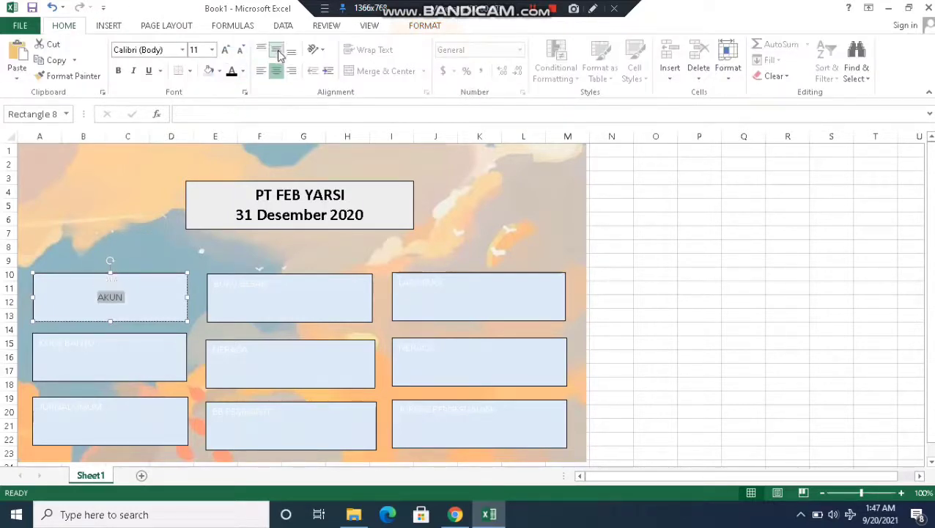
left_click(225, 50)
left_click(223, 51)
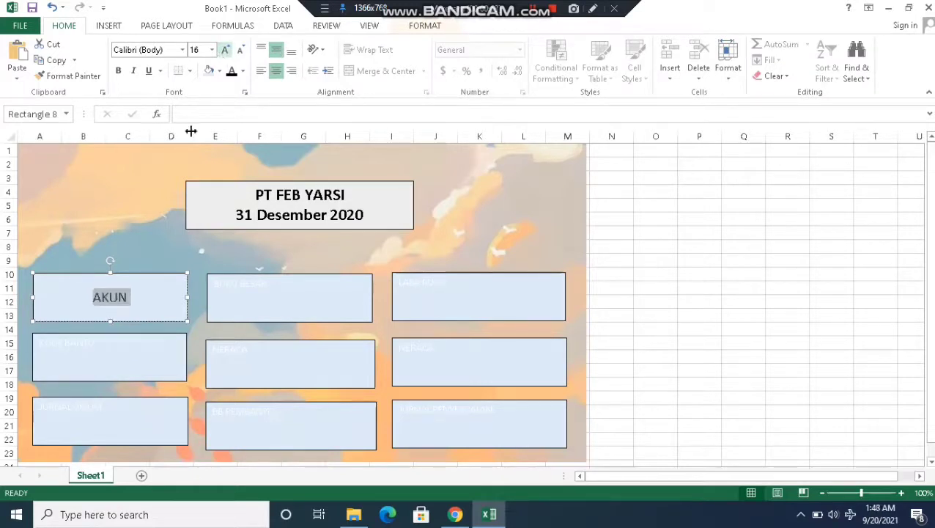
Step: Format the KODE BANTU text as black, size 14 and centred horizontally and vertically in its rectangle
left_click(118, 348)
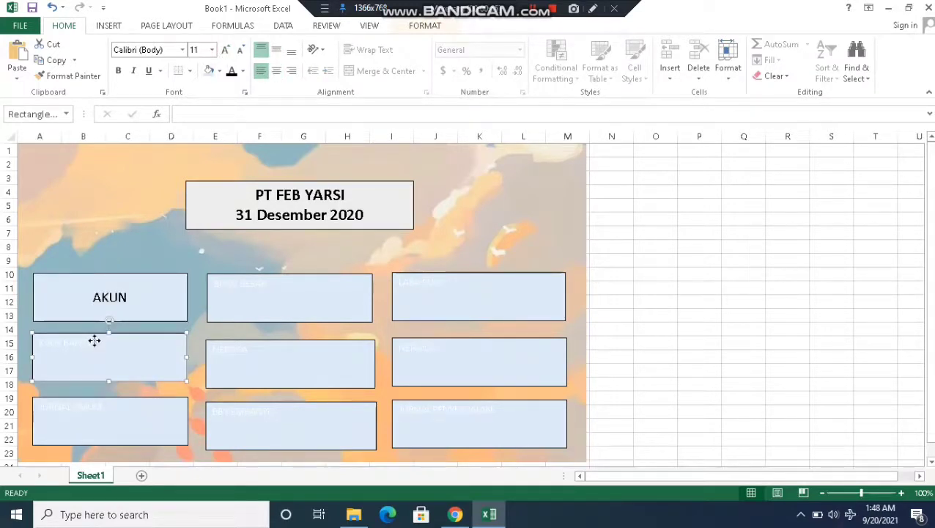
double_click(93, 346)
left_click_drag(46, 339, 99, 340)
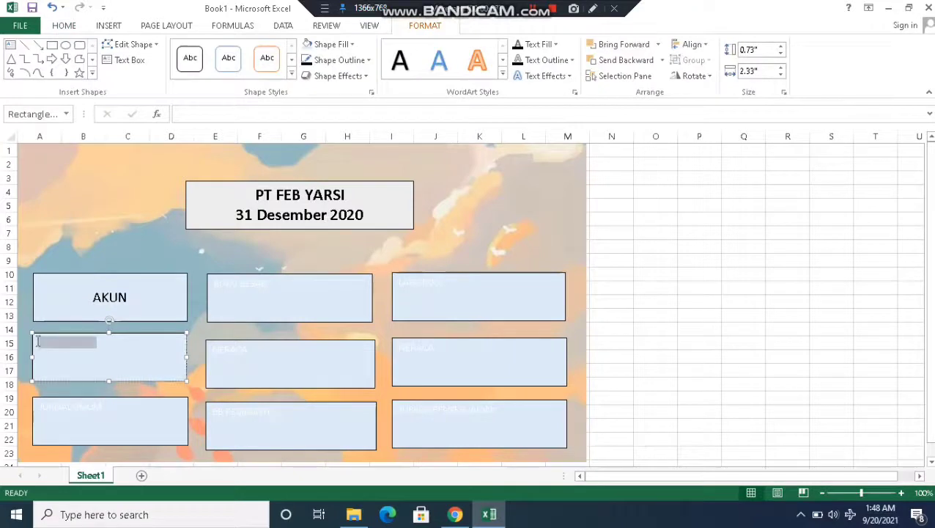
left_click(109, 318)
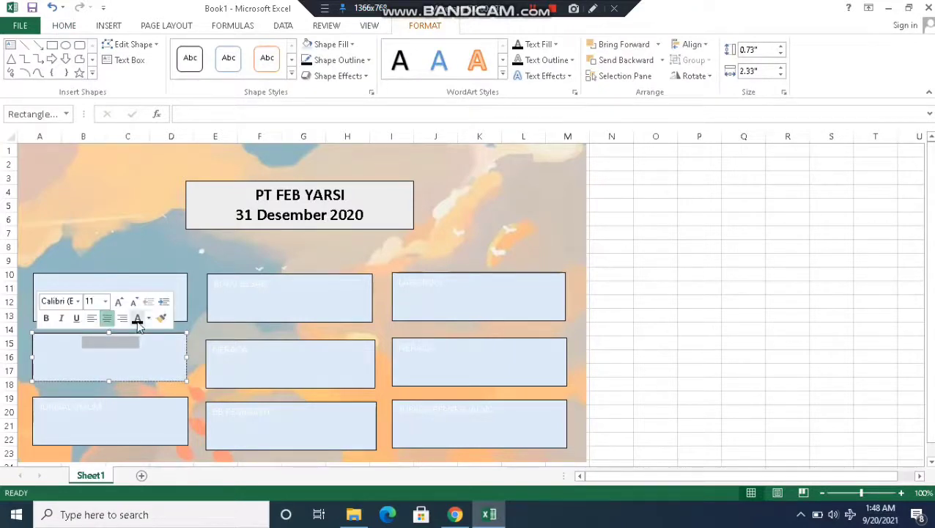
left_click(137, 318)
left_click(64, 25)
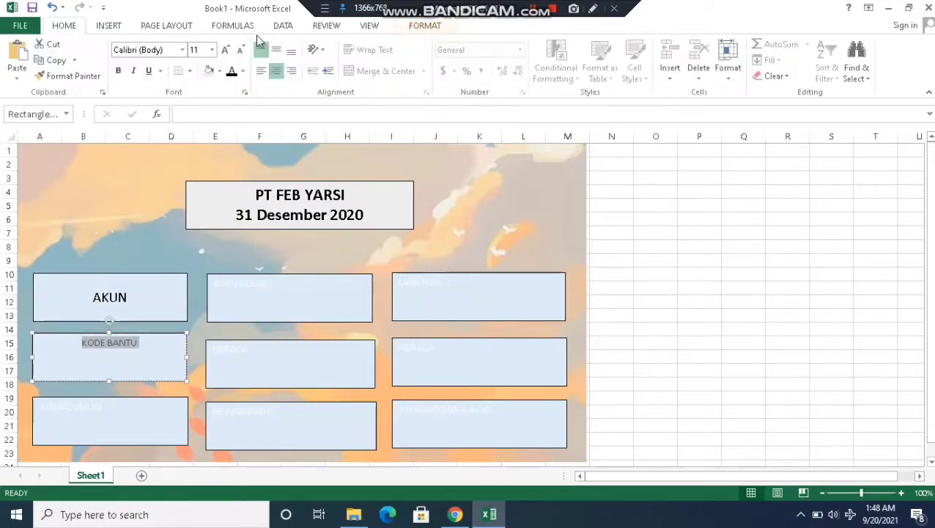
left_click(277, 51)
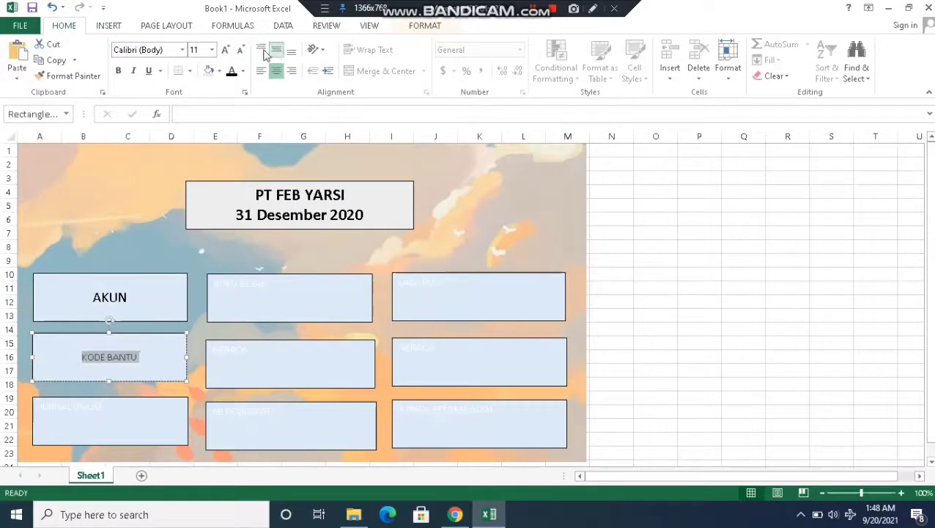
left_click(226, 51)
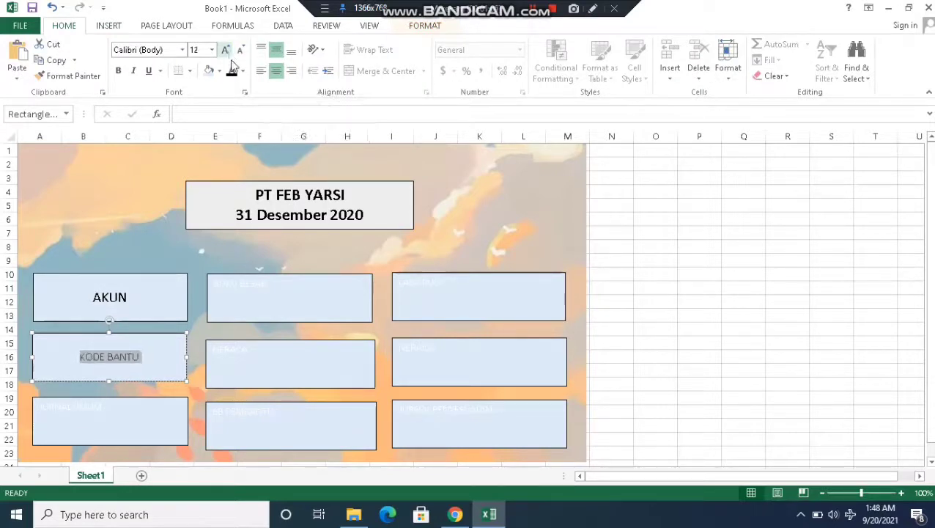
left_click(225, 50)
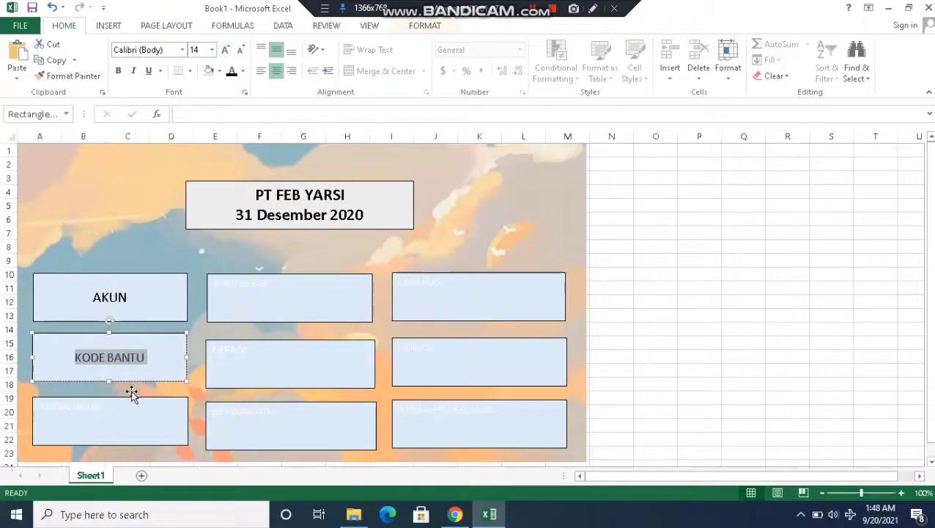
left_click(132, 393)
Step: Format the JURNAL UMUM text as black, size 14 and centred horizontally and vertically in its rectangle
left_click(135, 418)
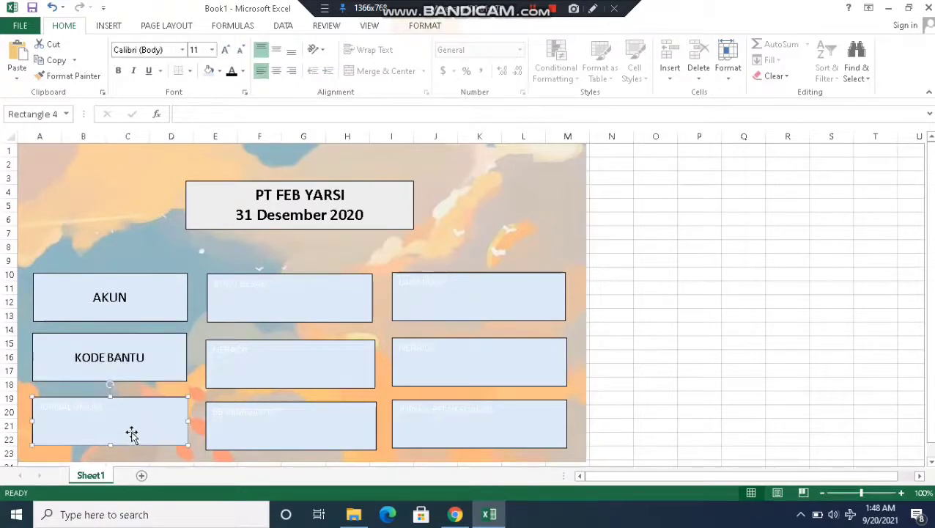
double_click(132, 433)
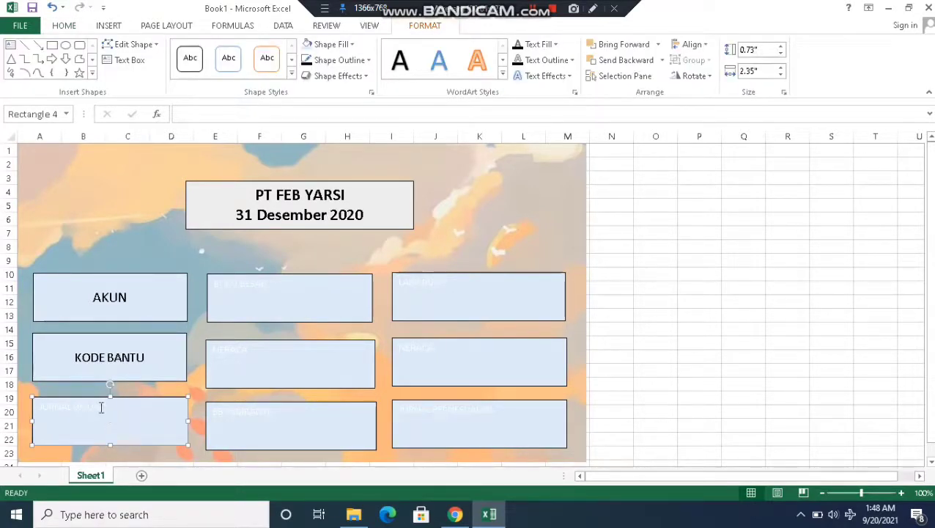
left_click_drag(101, 408, 37, 408)
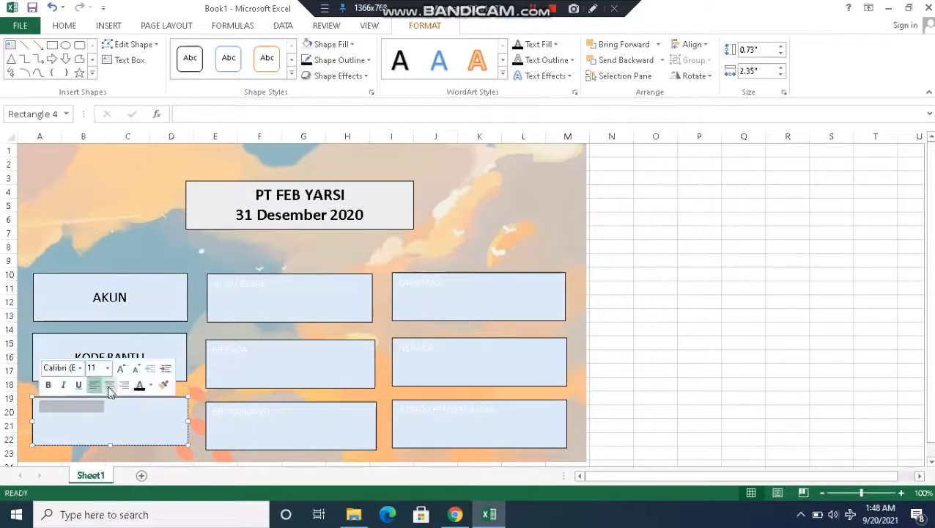
left_click(109, 385)
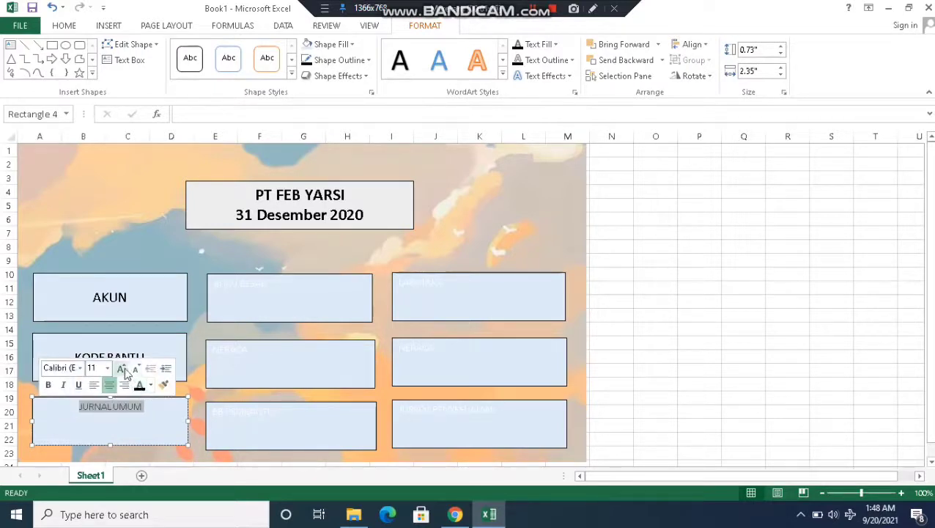
left_click(123, 369)
left_click(123, 369)
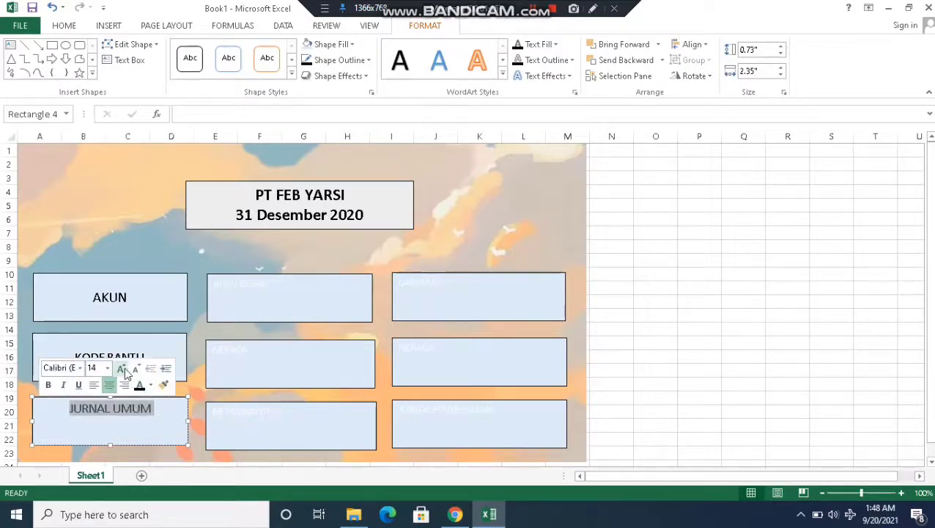
left_click(66, 27)
left_click(276, 49)
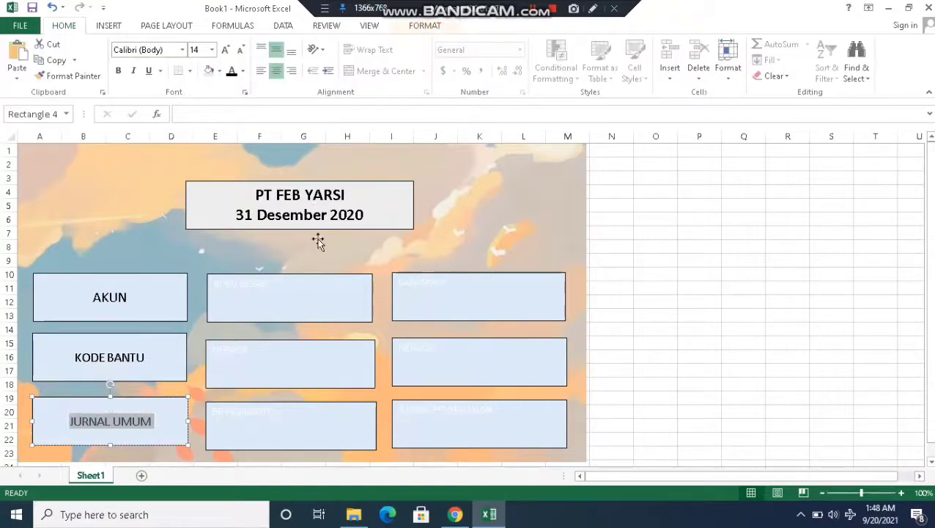
Step: Format the BUKU BESAR text as black, size 14 and centred horizontally and vertically in its rectangle
left_click(294, 291)
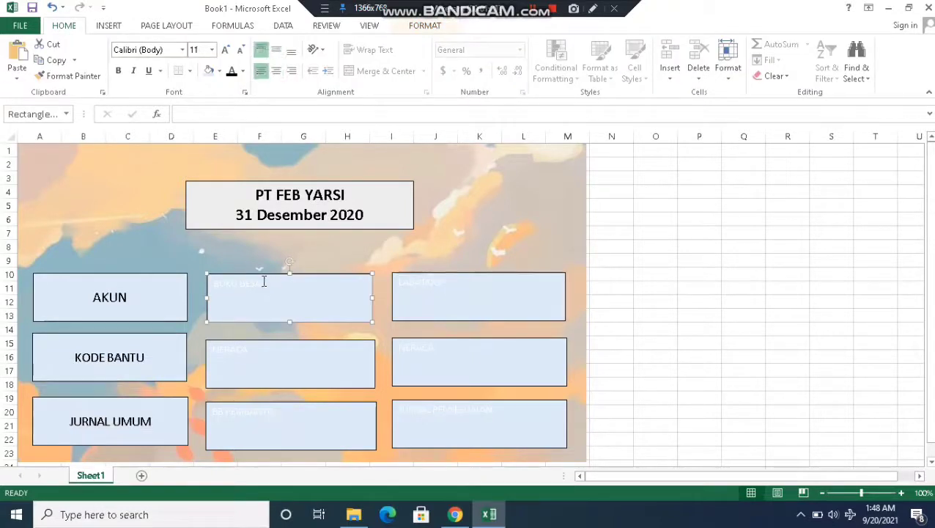
left_click_drag(265, 283, 214, 287)
left_click(289, 264)
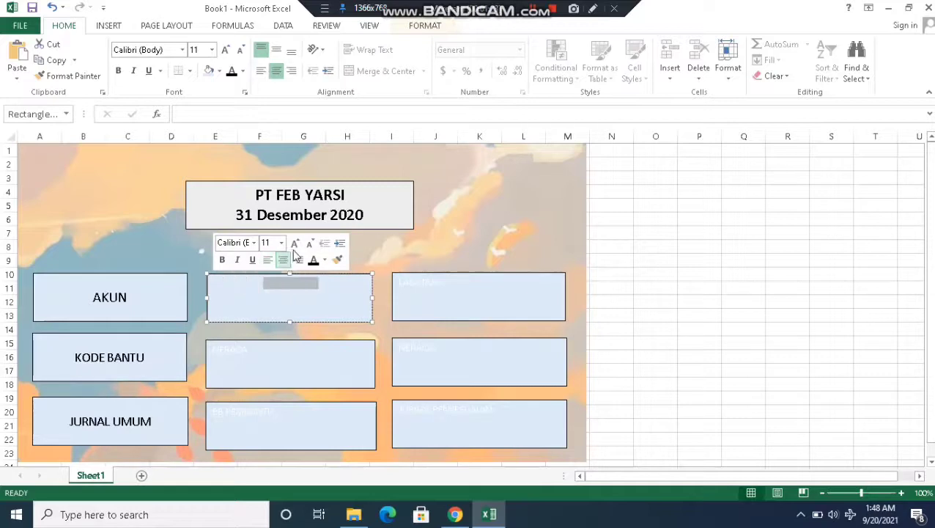
left_click(294, 243)
left_click(295, 244)
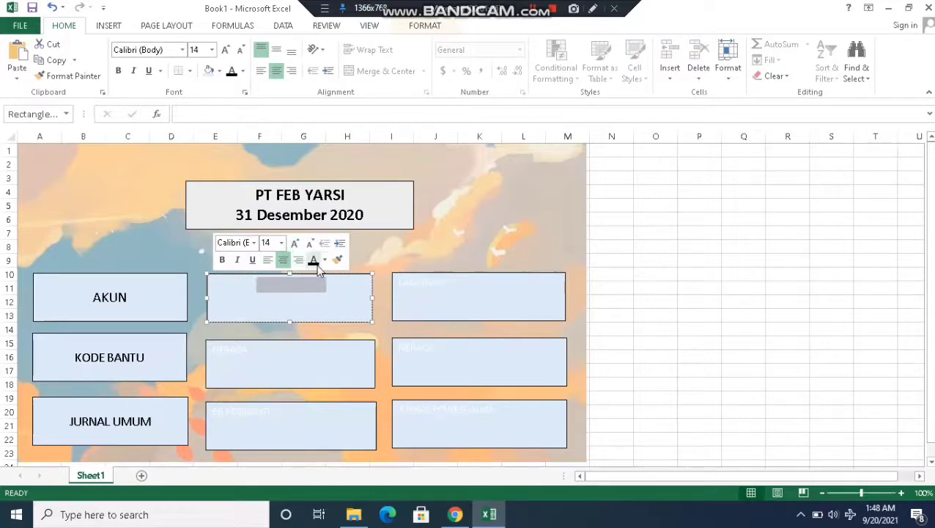
left_click(313, 260)
left_click(275, 52)
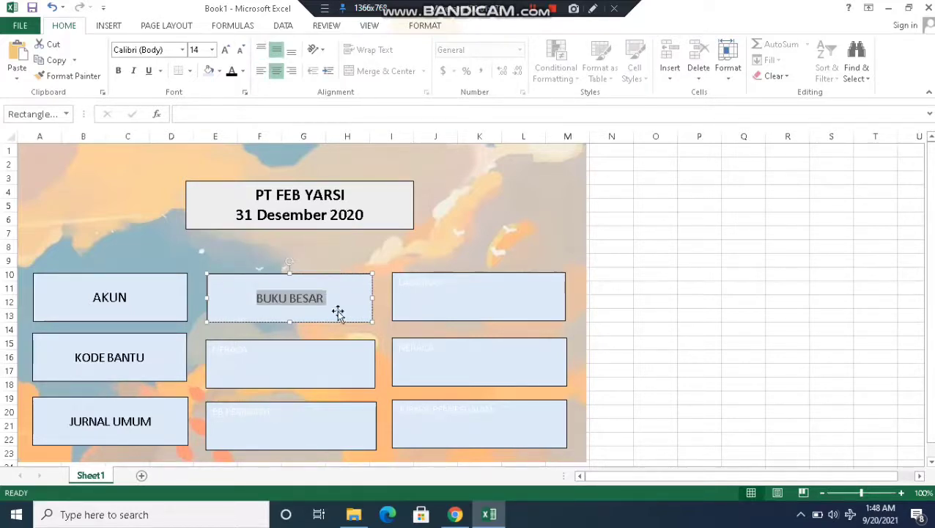
Step: Format the letters NERAC in the rectangle below BUKU BESAR as black, size 16 and centred horizontally and vertically
left_click(313, 353)
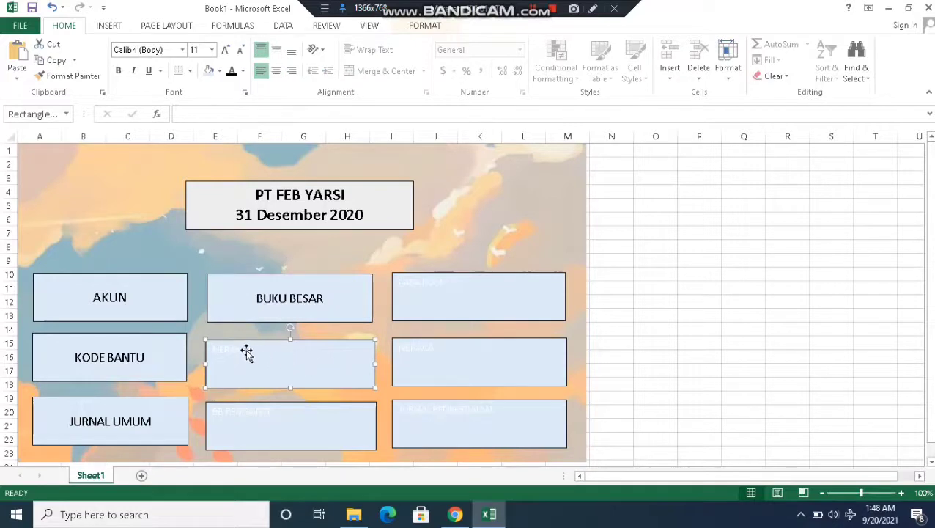
double_click(218, 348)
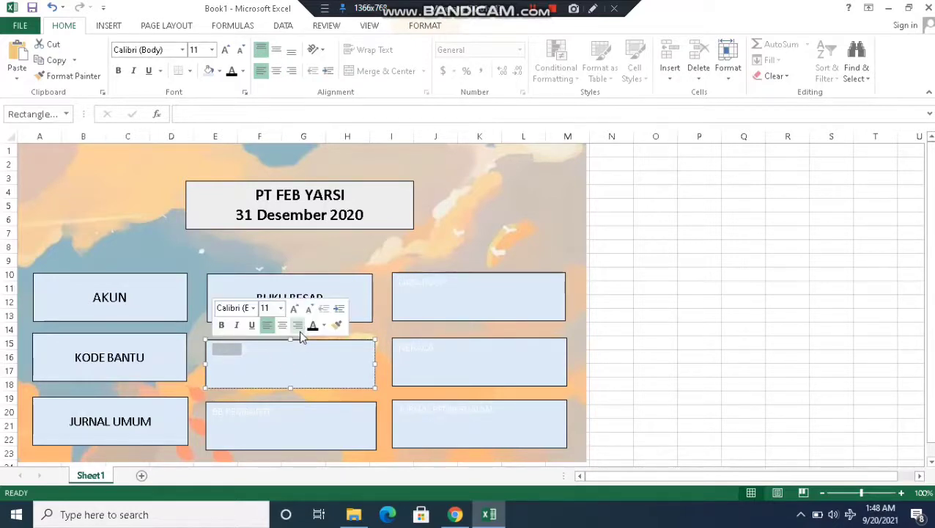
left_click(283, 325)
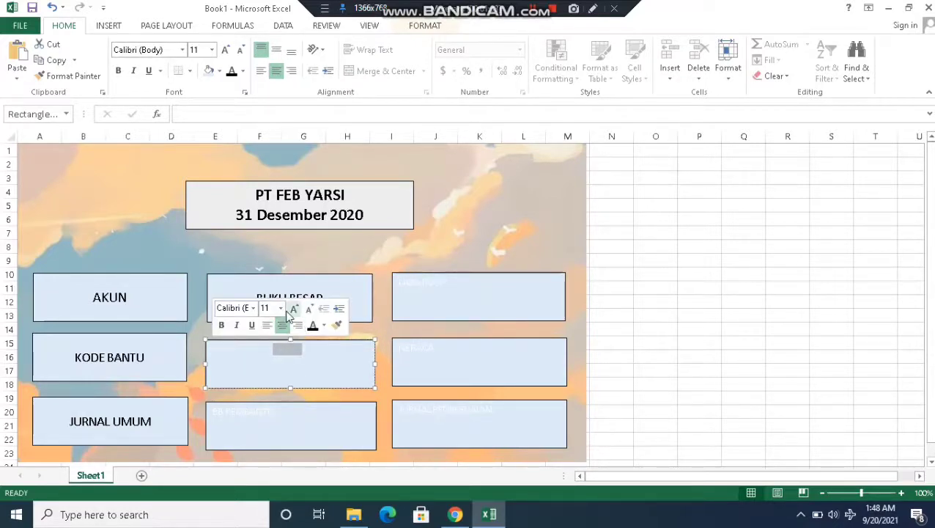
left_click(290, 310)
left_click(290, 311)
left_click(289, 311)
left_click(311, 325)
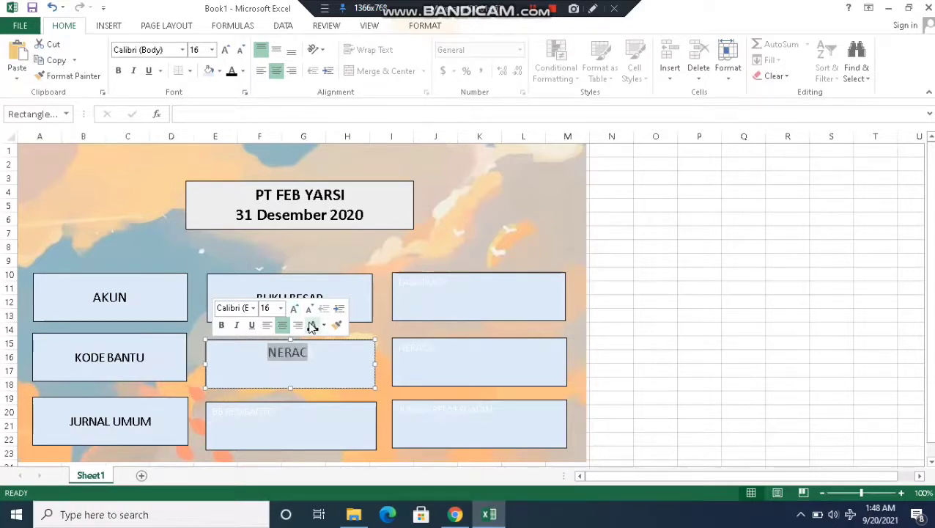
left_click(278, 52)
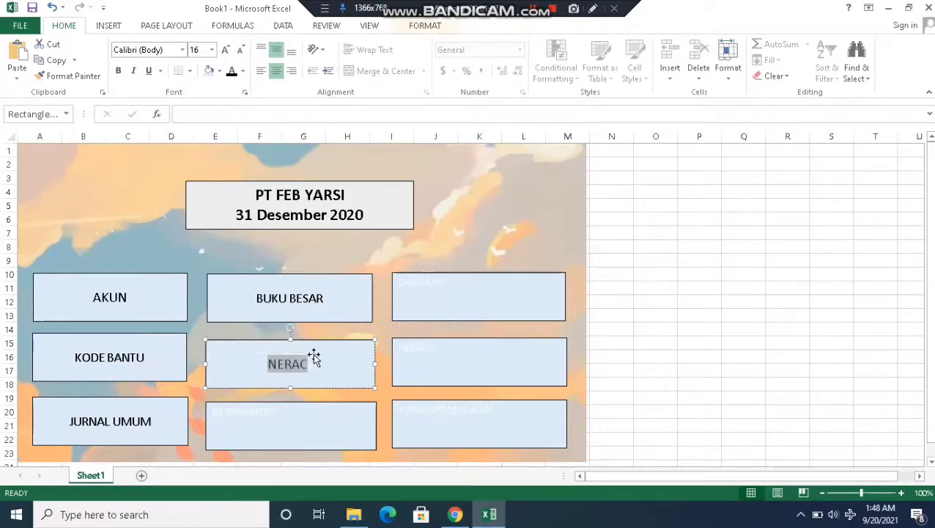
Step: Make the final A of NERACA below BUKU BESAR black and enlarge it to match the word's other letters
left_click(313, 354)
type("A")
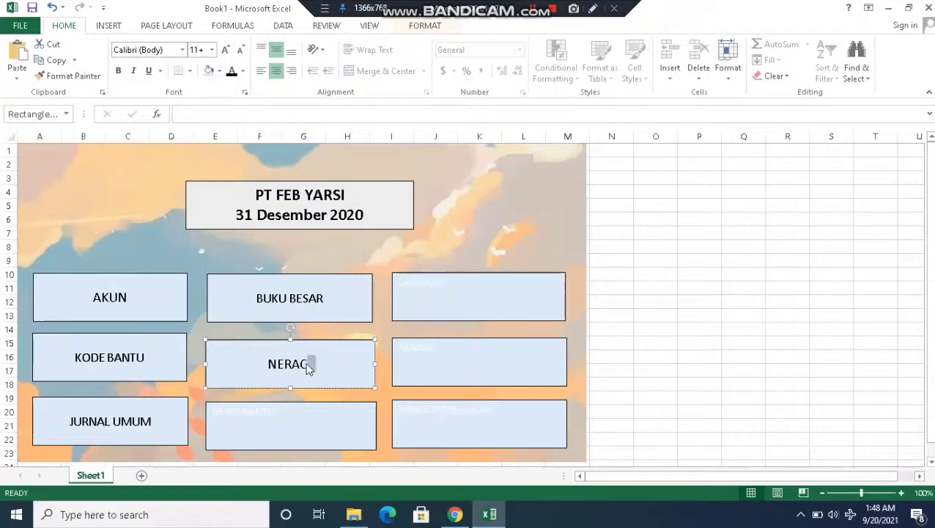
left_click_drag(307, 364, 316, 364)
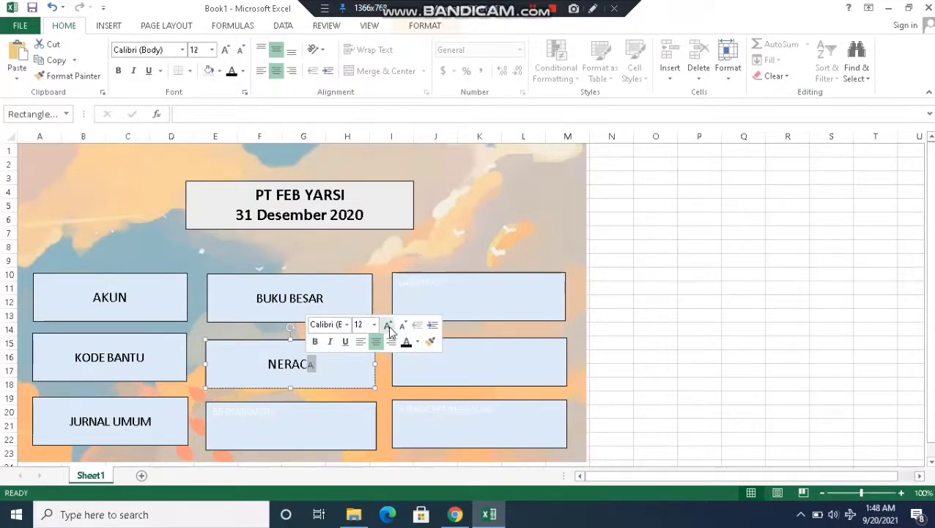
left_click(388, 325)
Step: Format the BB PEMBANTU text as black, size 14 and centred horizontally and vertically in its rectangle
left_click(334, 419)
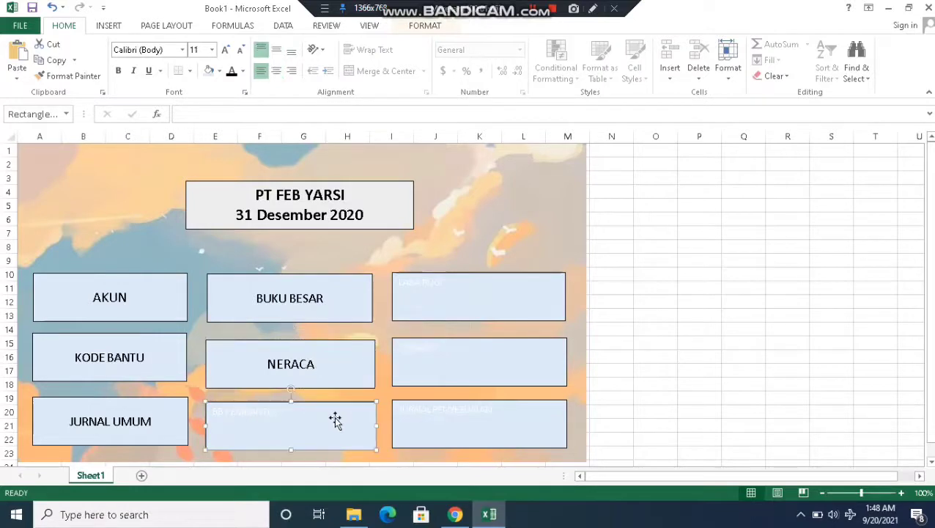
left_click(276, 413)
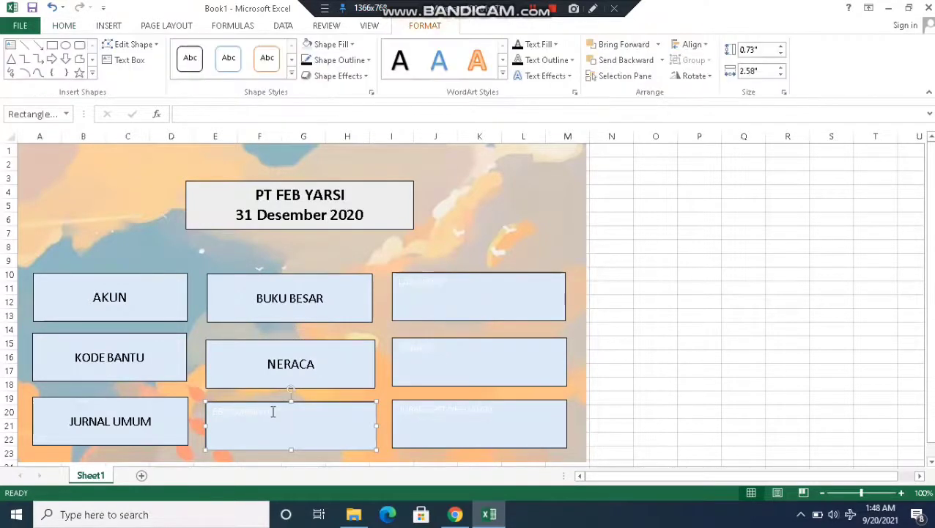
left_click_drag(270, 411, 206, 409)
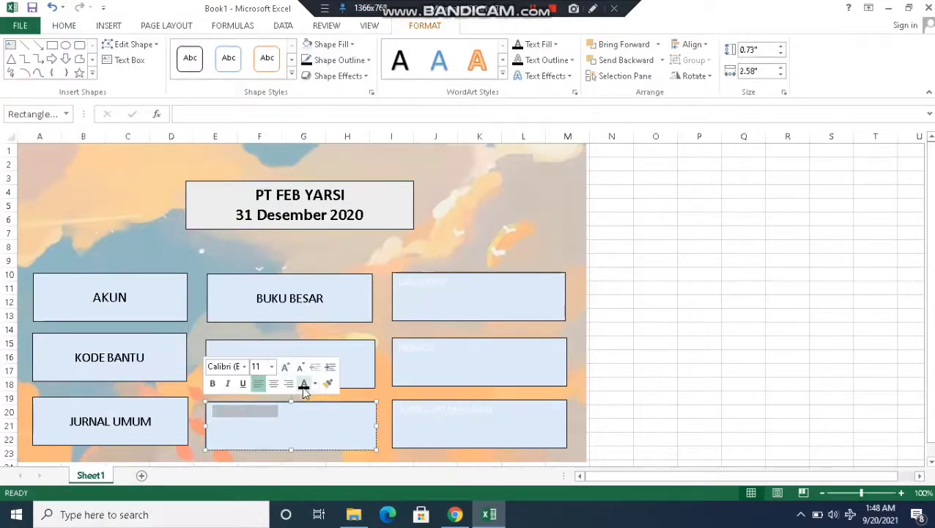
left_click(285, 368)
left_click(285, 367)
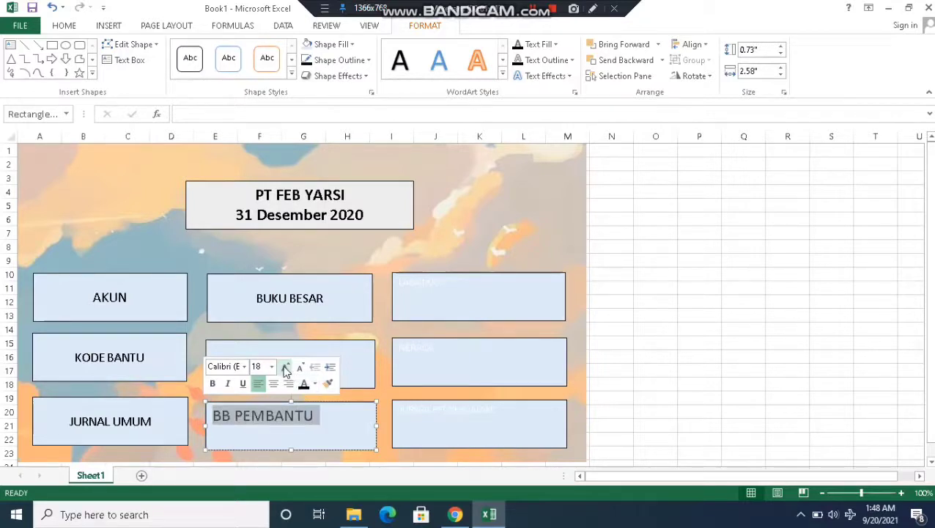
left_click(286, 367)
left_click(299, 367)
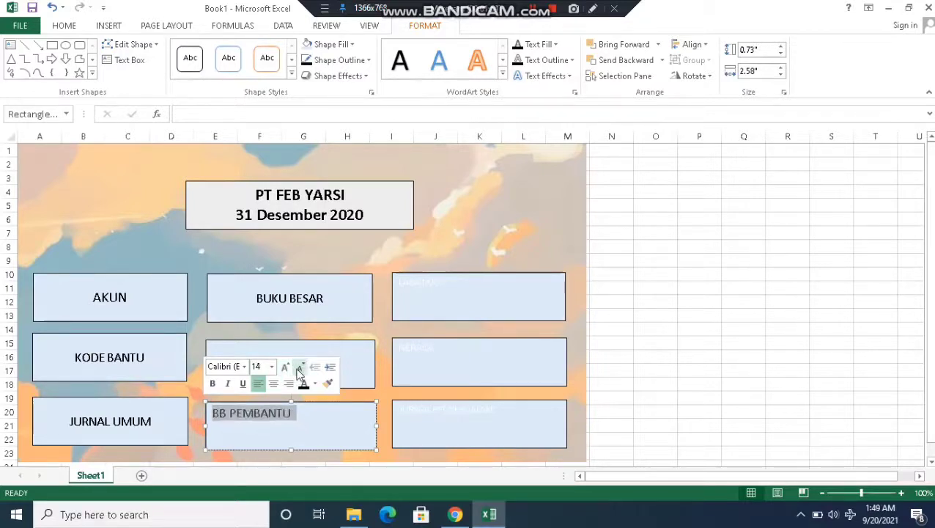
left_click(275, 384)
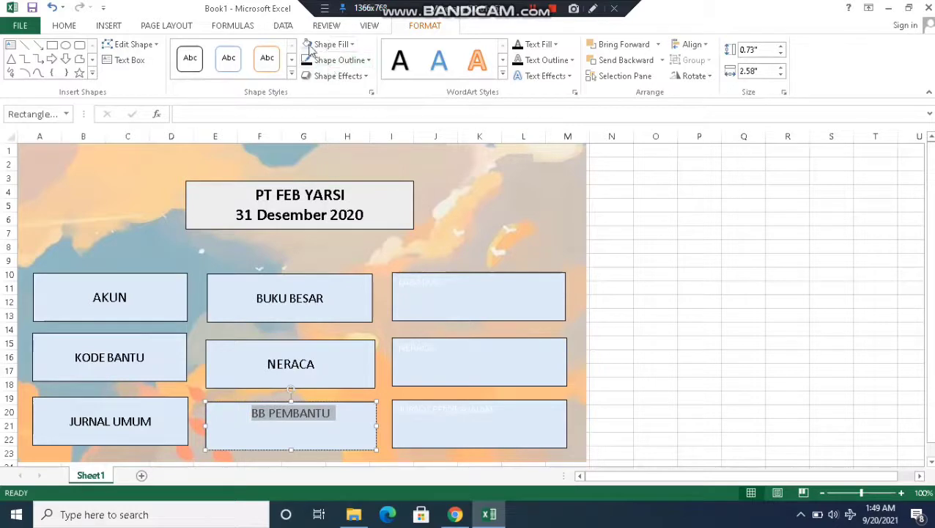
left_click(64, 26)
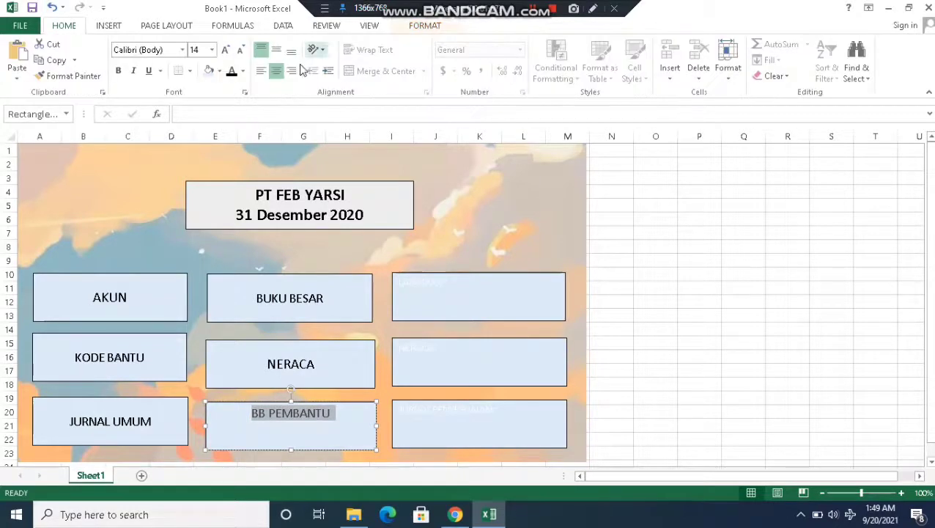
left_click(276, 49)
Step: Format the LABA RUGI text as black, size 14 and centred horizontally and vertically in its rectangle
left_click(471, 362)
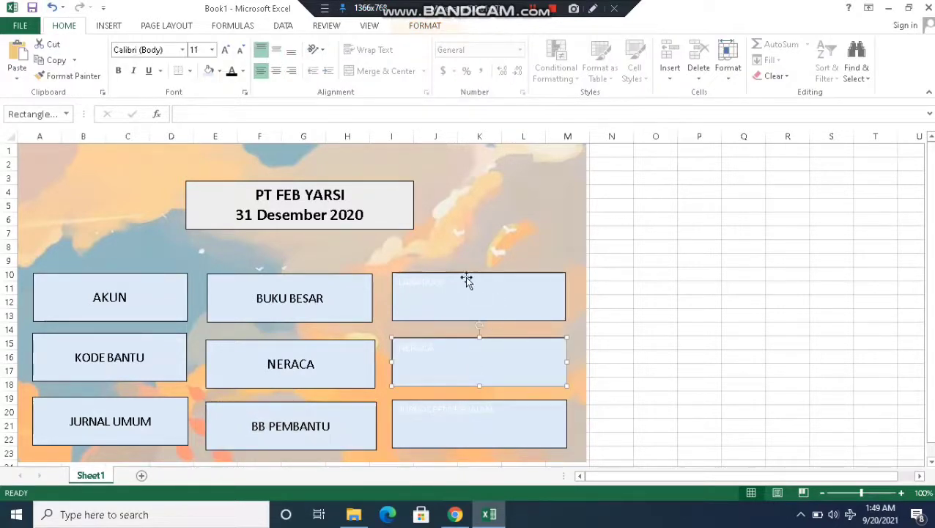
left_click_drag(427, 283, 397, 288)
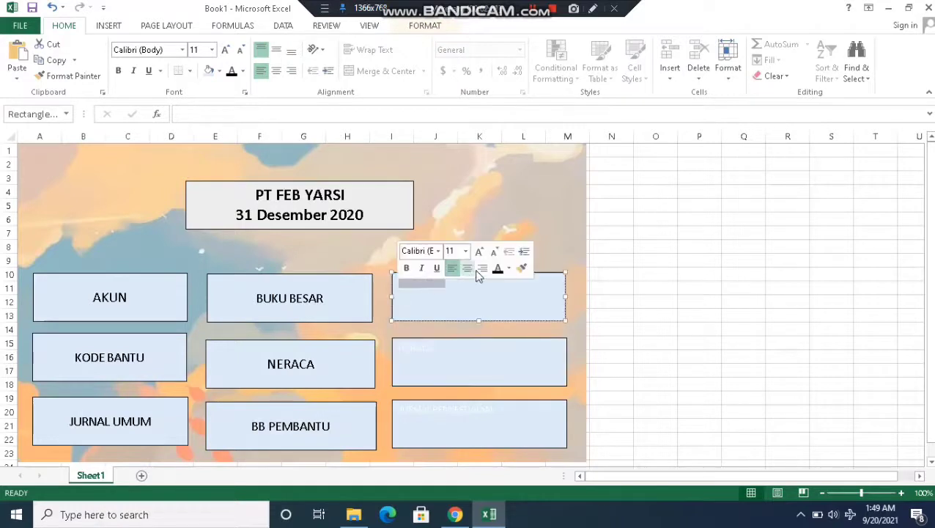
left_click(467, 268)
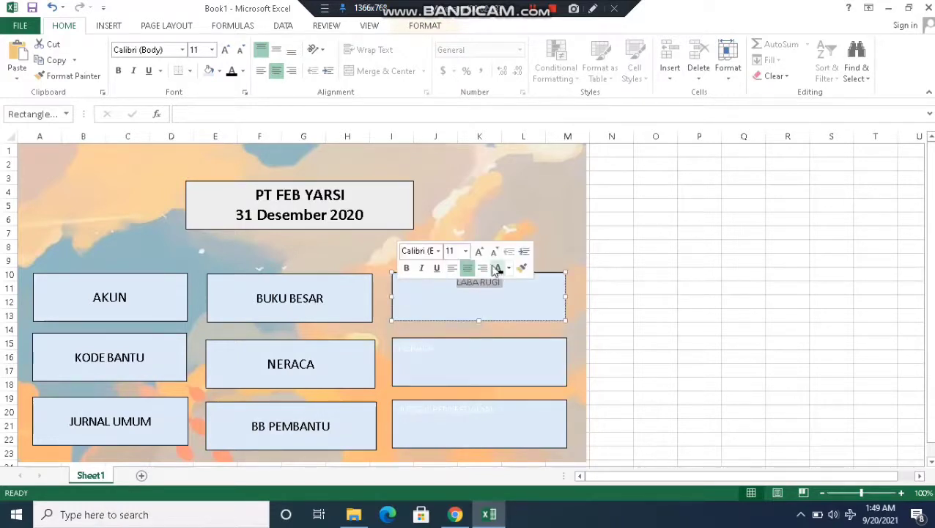
left_click(479, 252)
left_click(479, 252)
left_click(479, 253)
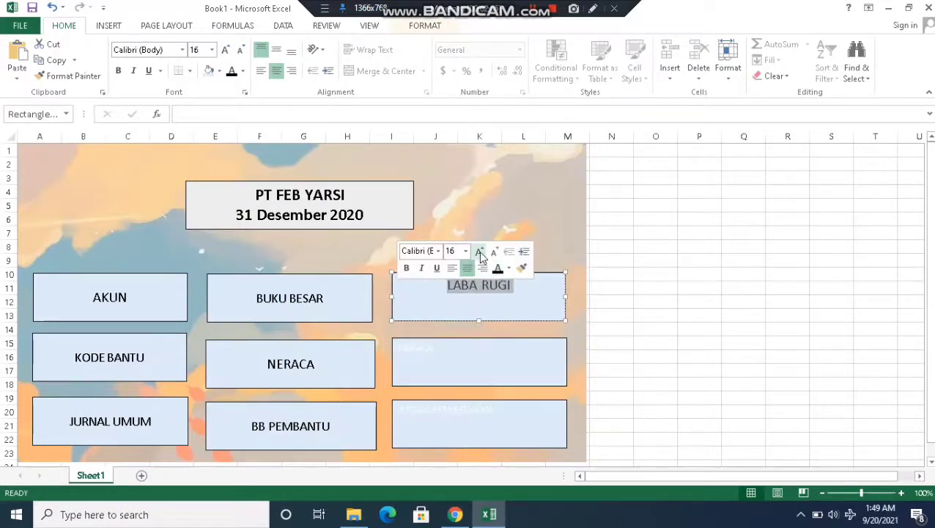
left_click(495, 252)
left_click(276, 49)
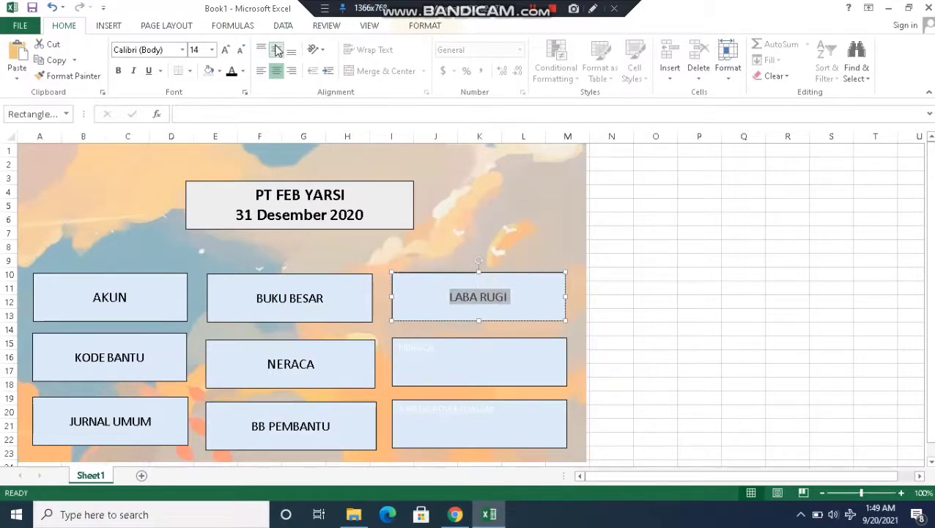
Step: Format the NERACA text below LABA RUGI as black, size 16 and centred horizontally and vertically in its rectangle
left_click(434, 349)
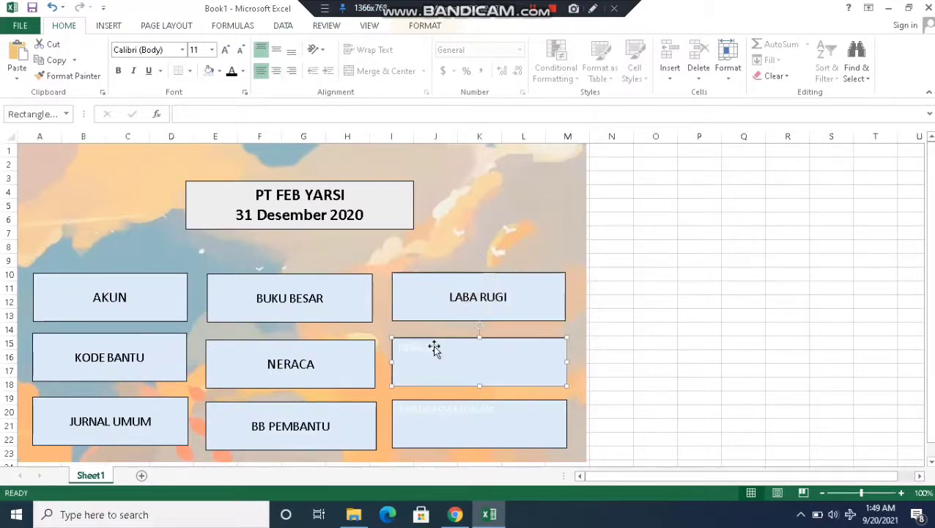
double_click(403, 346)
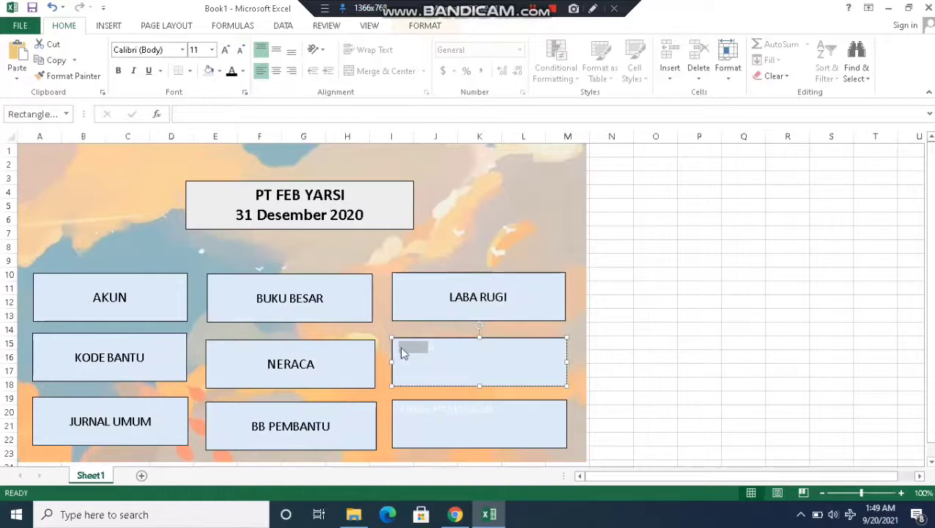
left_click(433, 347)
double_click(409, 347)
left_click(477, 311)
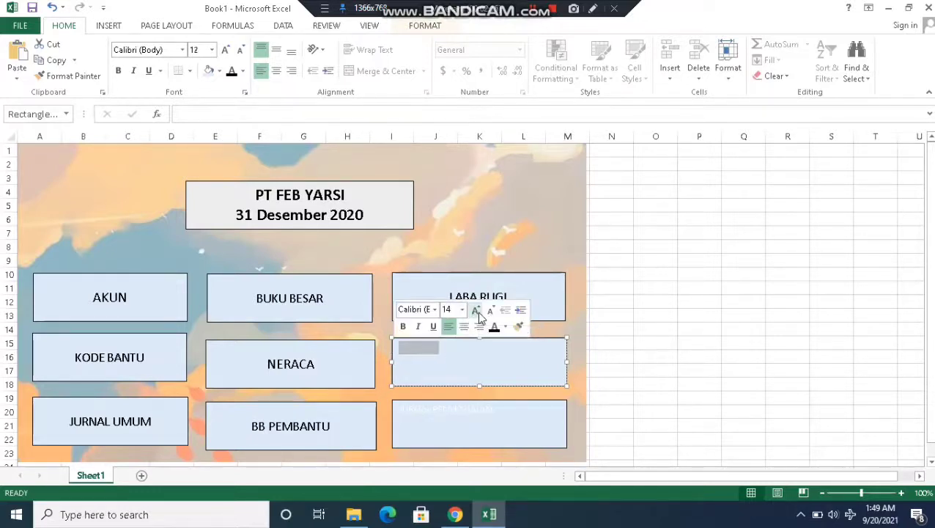
left_click(476, 311)
left_click(464, 327)
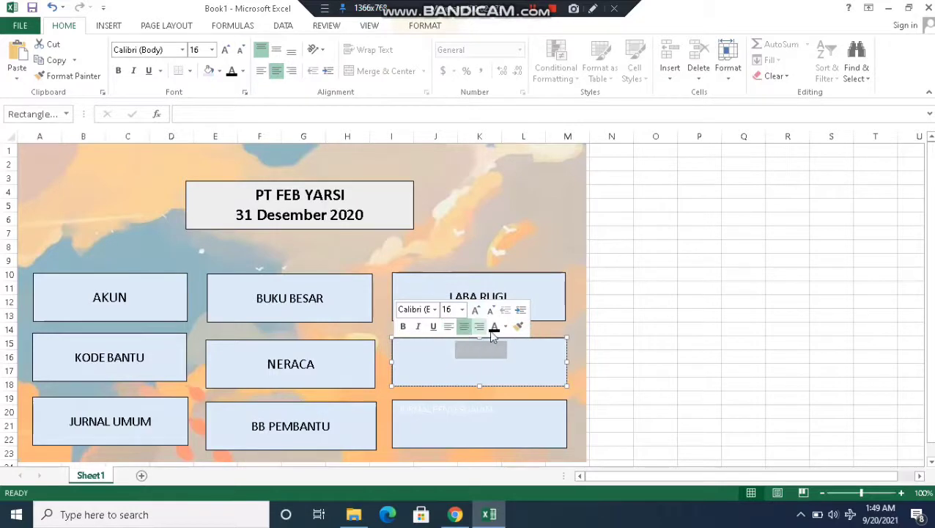
left_click(277, 50)
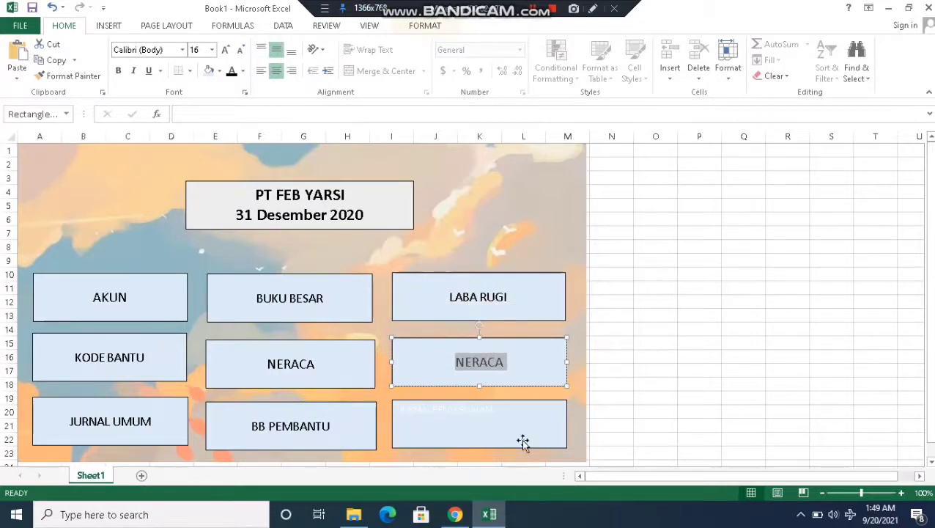
Step: Format the JURNAL PENYESUAIAN text as black, size 14 and centred horizontally and vertically in its rectangle
left_click(521, 439)
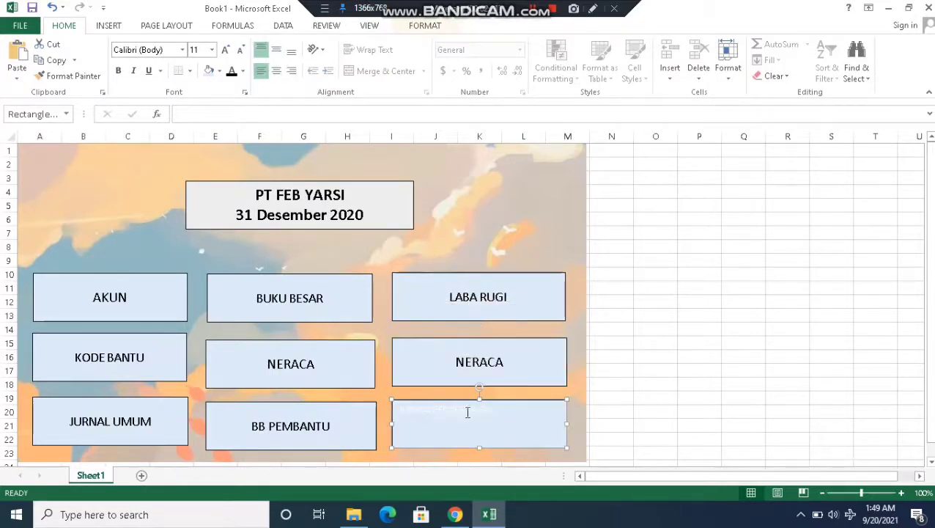
triple_click(468, 413)
left_click(477, 371)
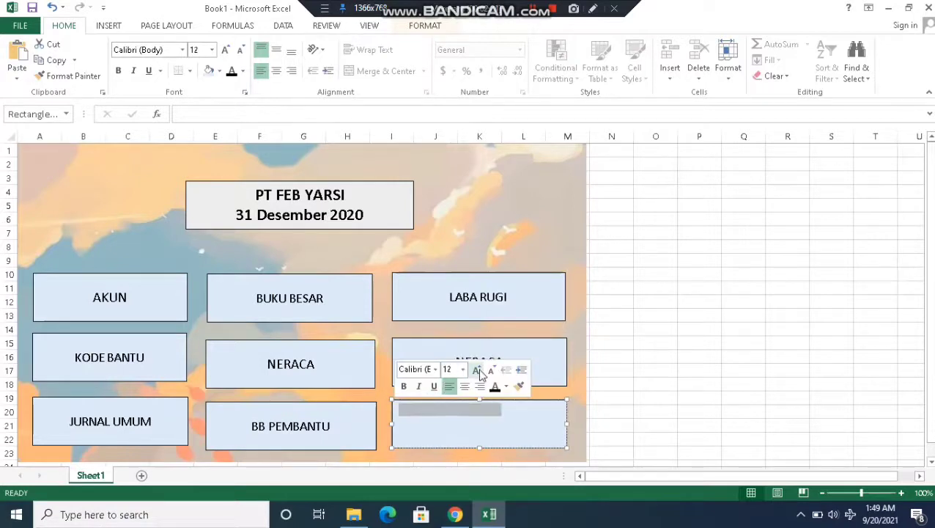
left_click(477, 371)
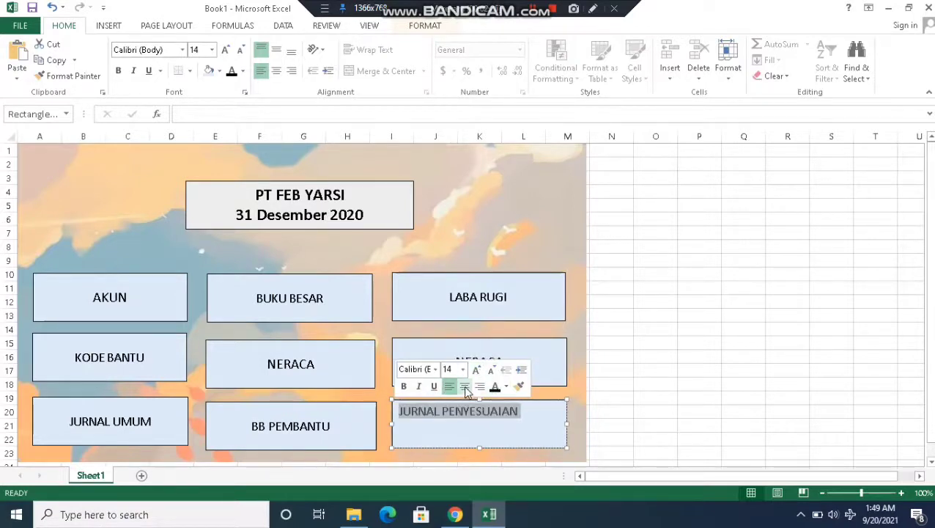
left_click(276, 71)
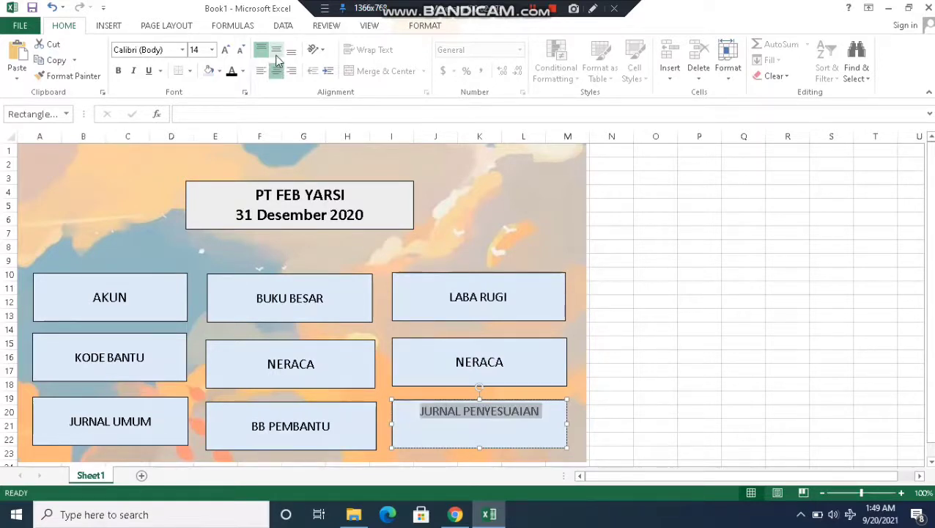
left_click(277, 49)
left_click(459, 240)
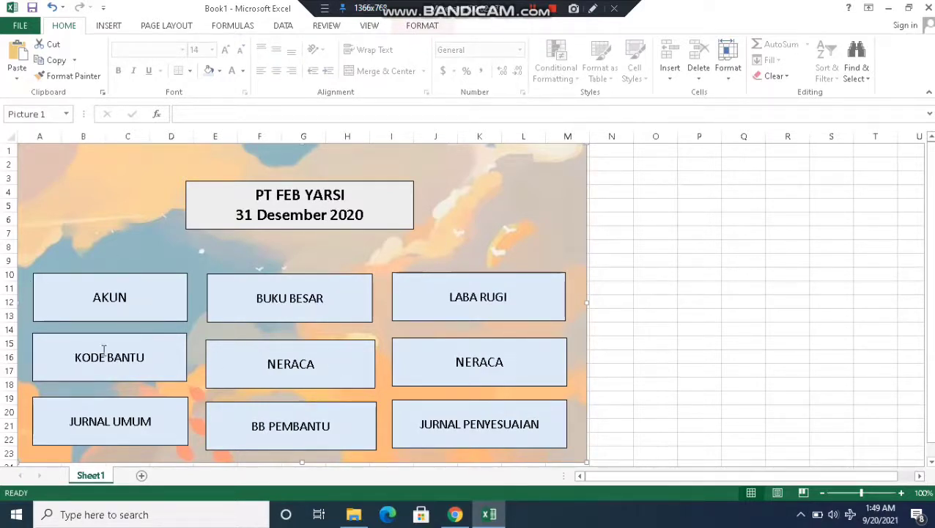
Step: Add nine new blank worksheets to the workbook after Sheet1
left_click(141, 477)
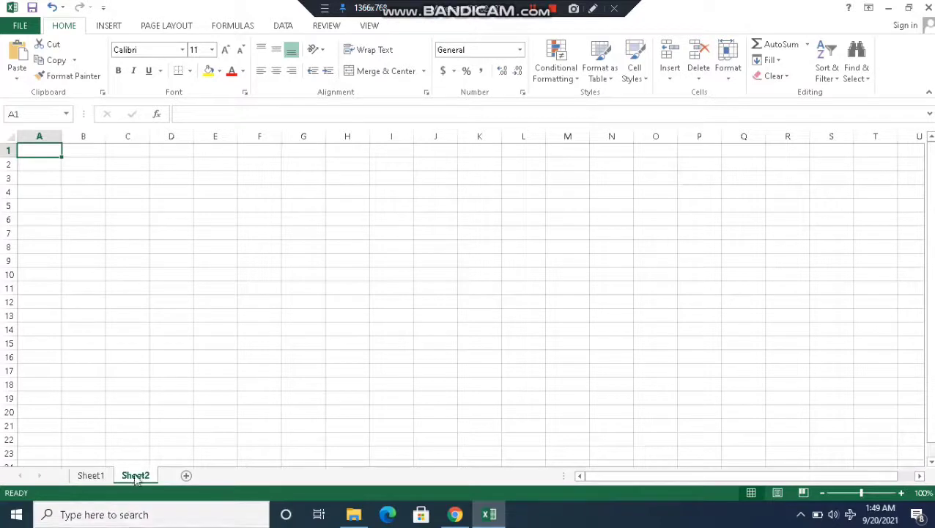
left_click(186, 476)
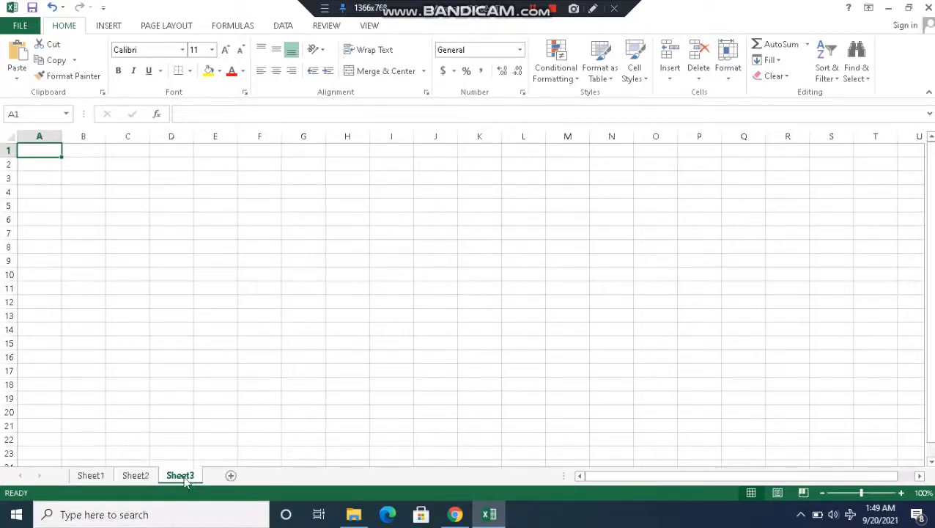
left_click(228, 476)
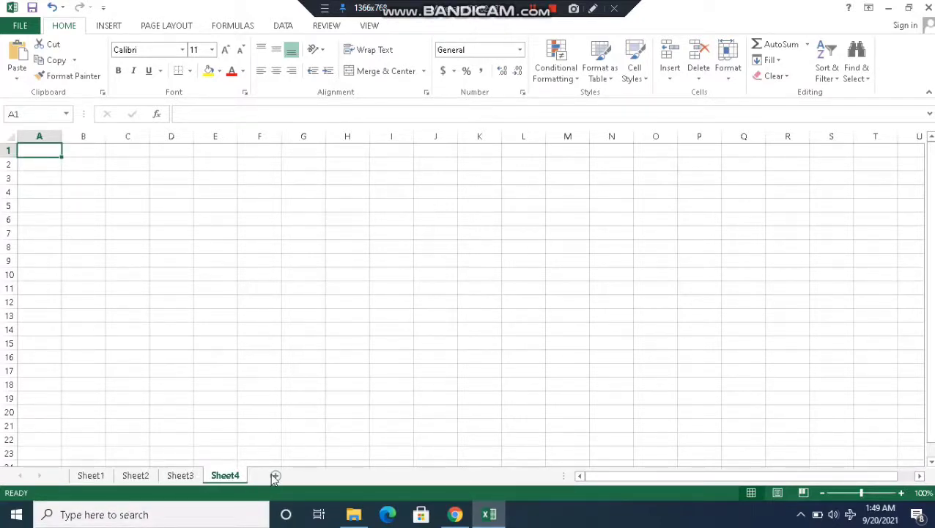
left_click(274, 476)
left_click(315, 478)
left_click(366, 477)
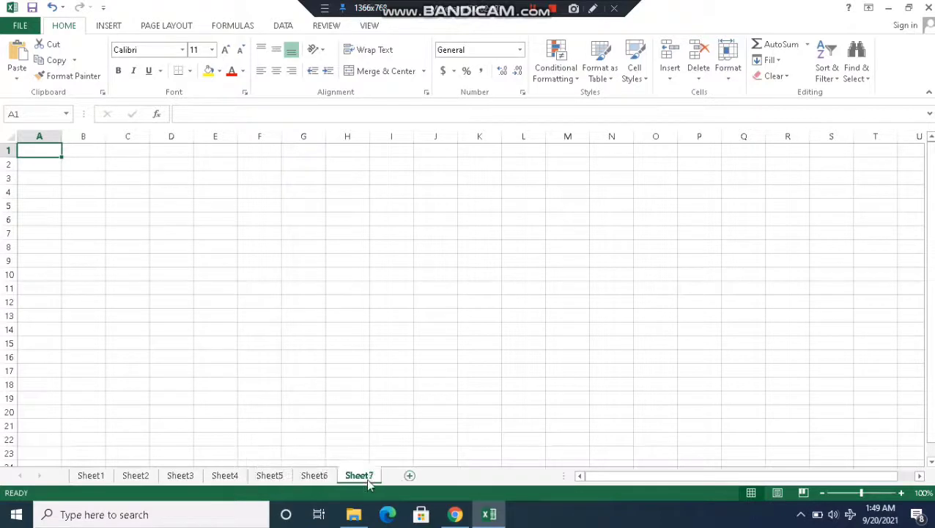
left_click(410, 476)
left_click(455, 477)
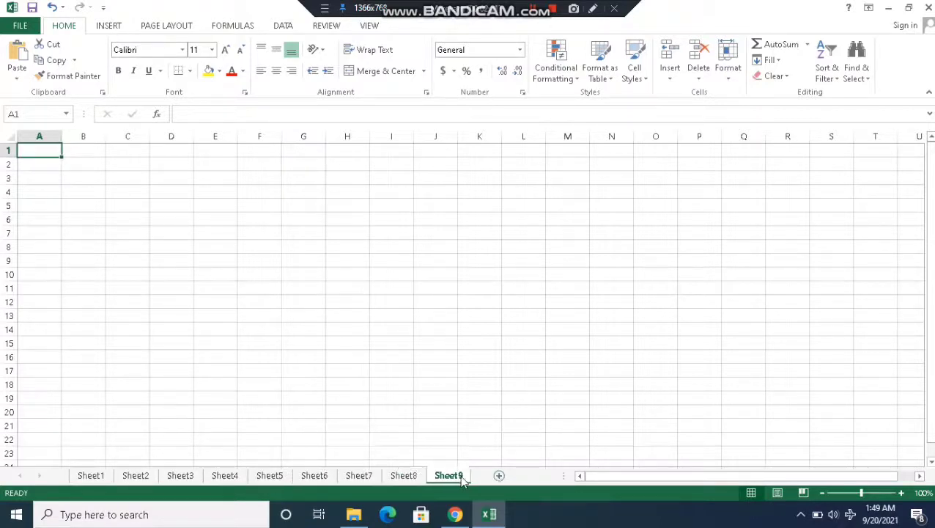
left_click(499, 476)
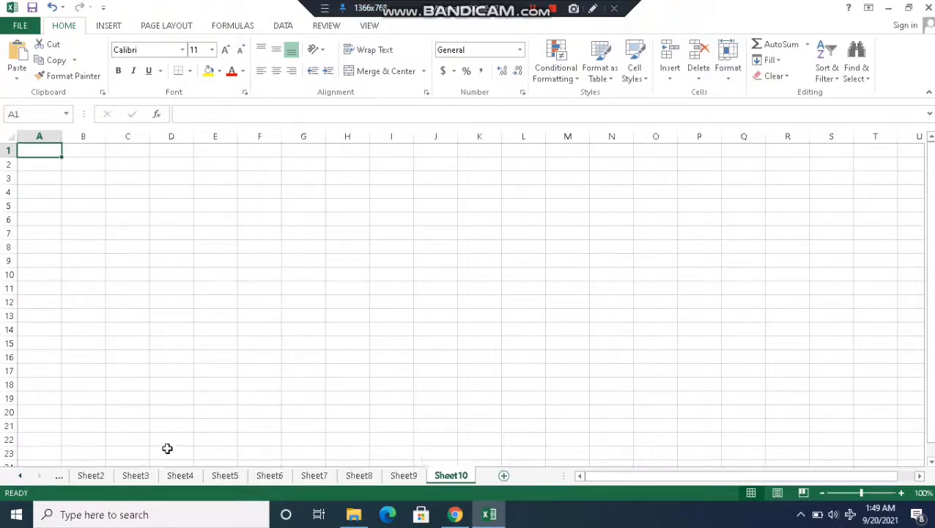
Step: Rename the Sheet1 worksheet holding the accounting menu as "Menu utama"
left_click(23, 476)
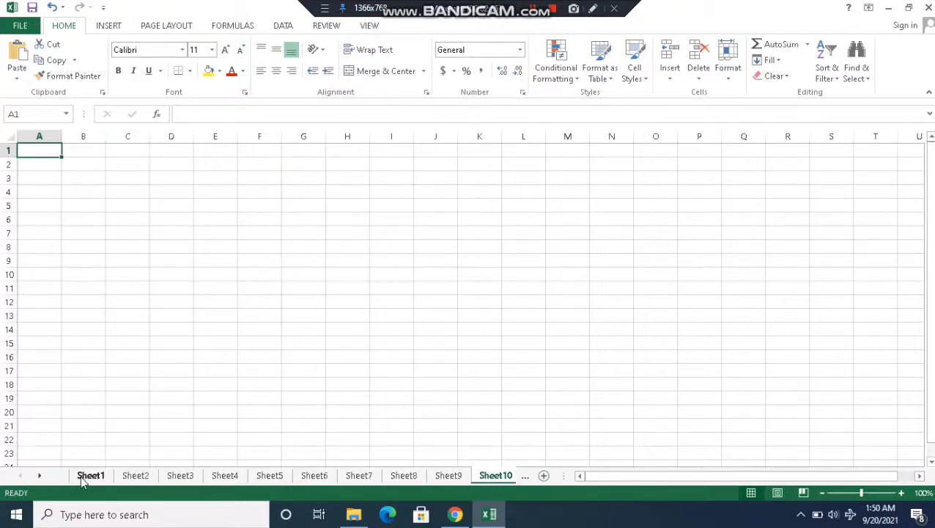
left_click(84, 477)
right_click(86, 477)
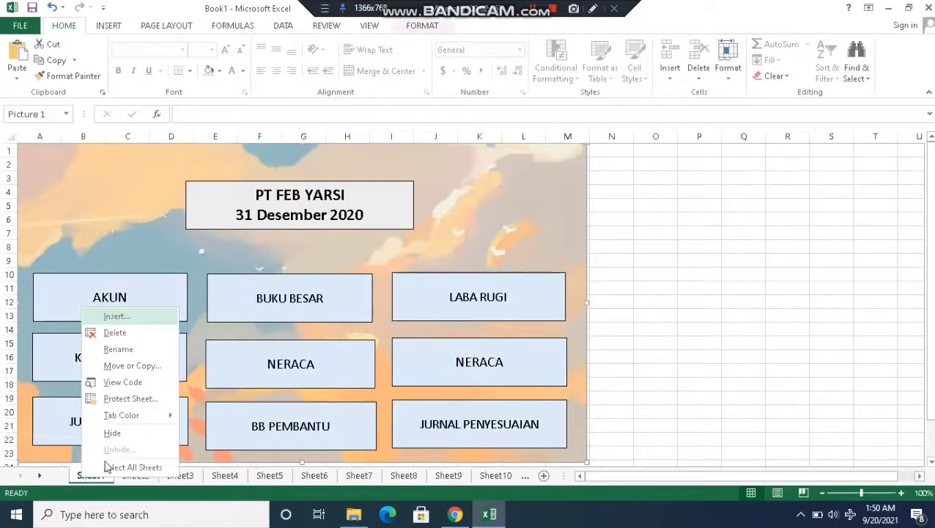
left_click(118, 349)
key("BackSpace")
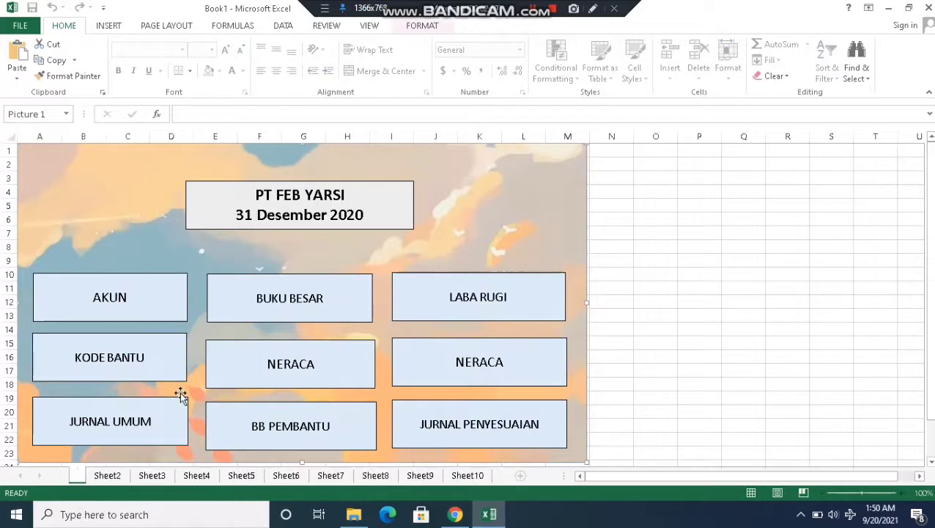
type("ME")
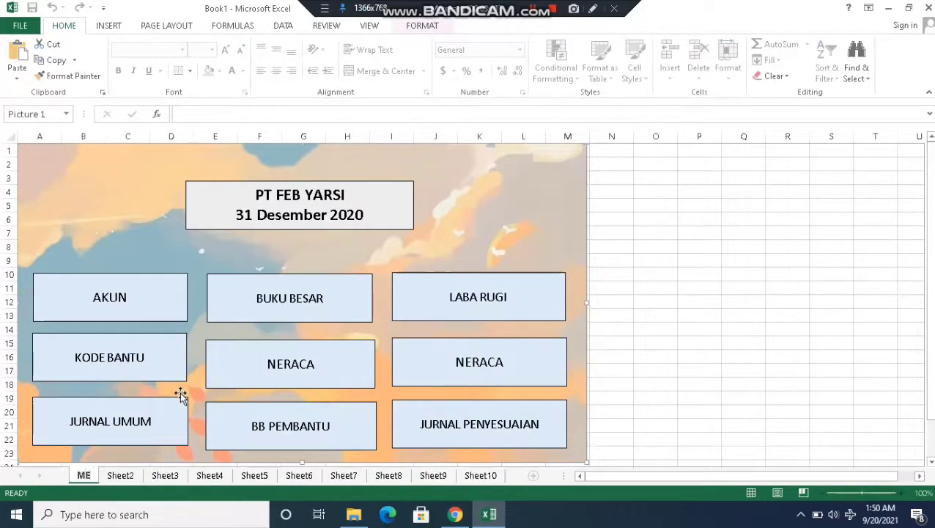
key("BackSpace")
type("enu utama")
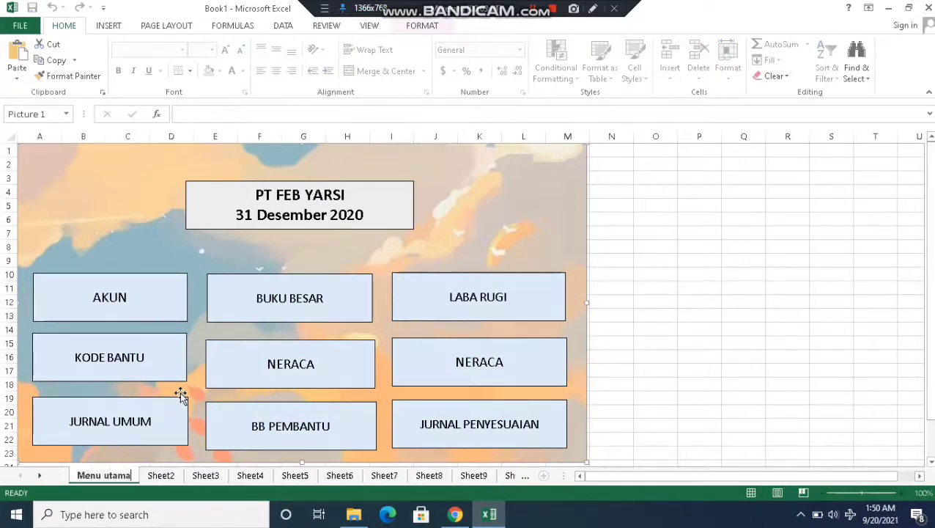
key("Return")
Step: Rename the Sheet2 worksheet as "Akun"
right_click(159, 476)
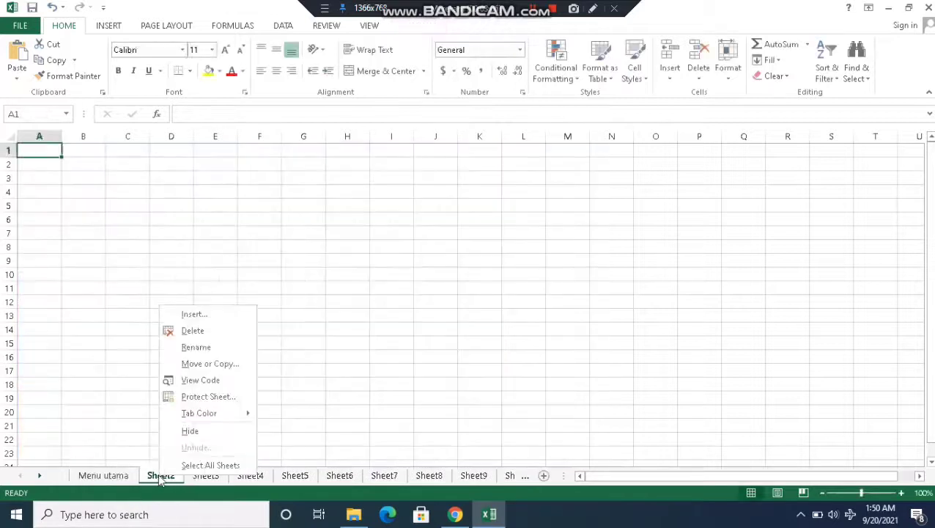
left_click(196, 347)
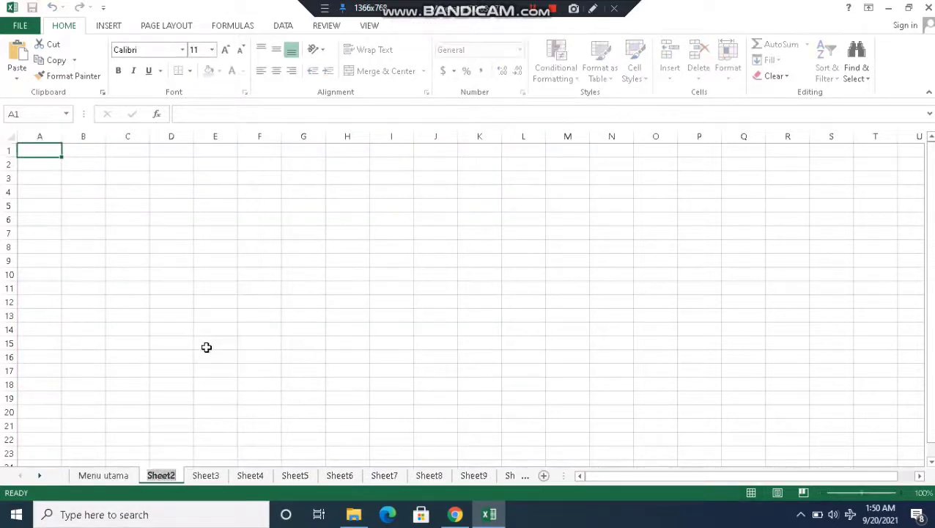
key("BackSpace")
type("Akun")
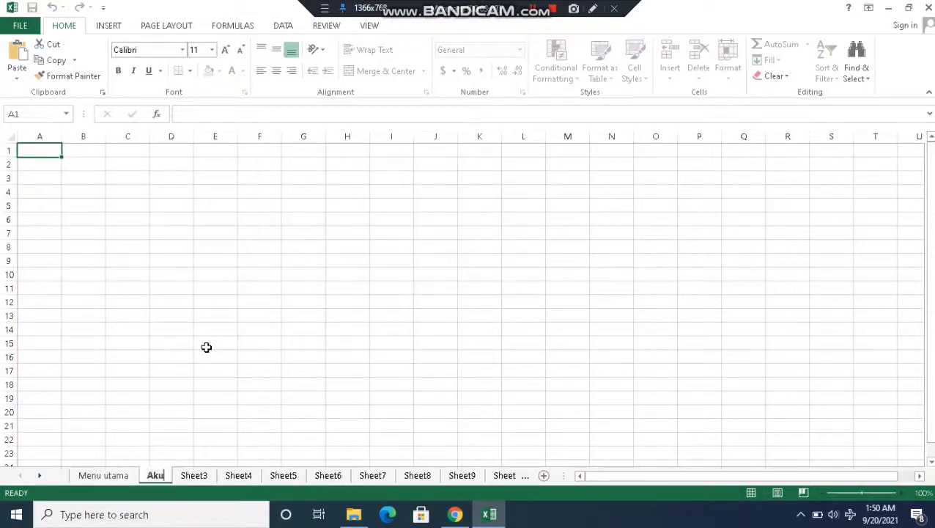
Step: Rename the Sheet3 worksheet as "Kode bantu"
right_click(203, 480)
left_click(236, 352)
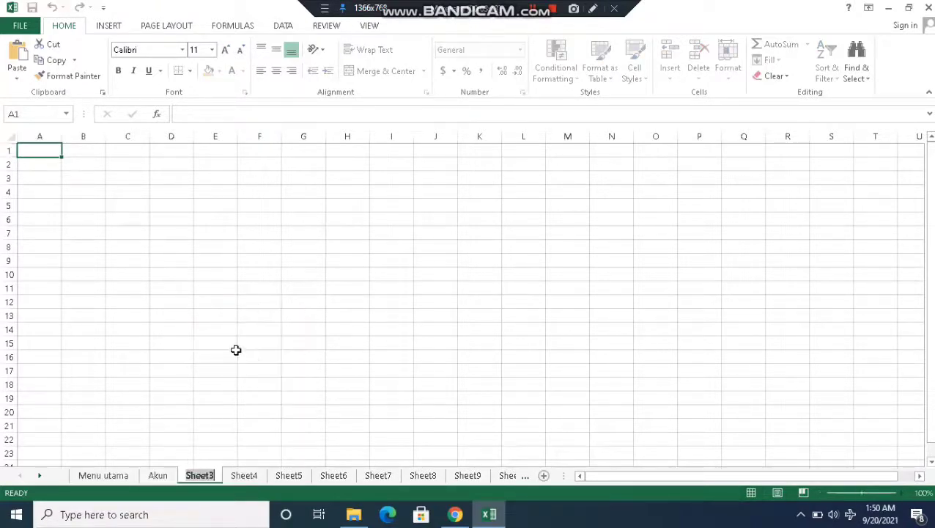
key("BackSpace")
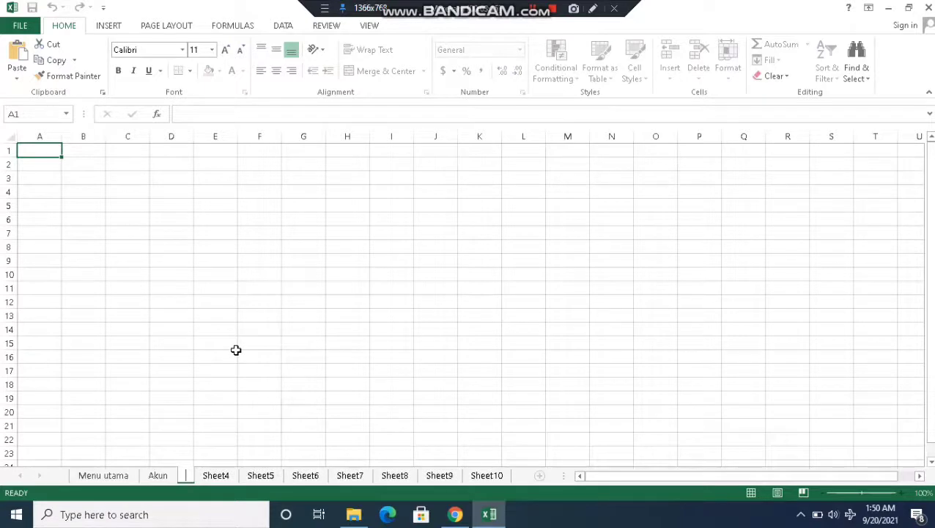
type("Kode bant")
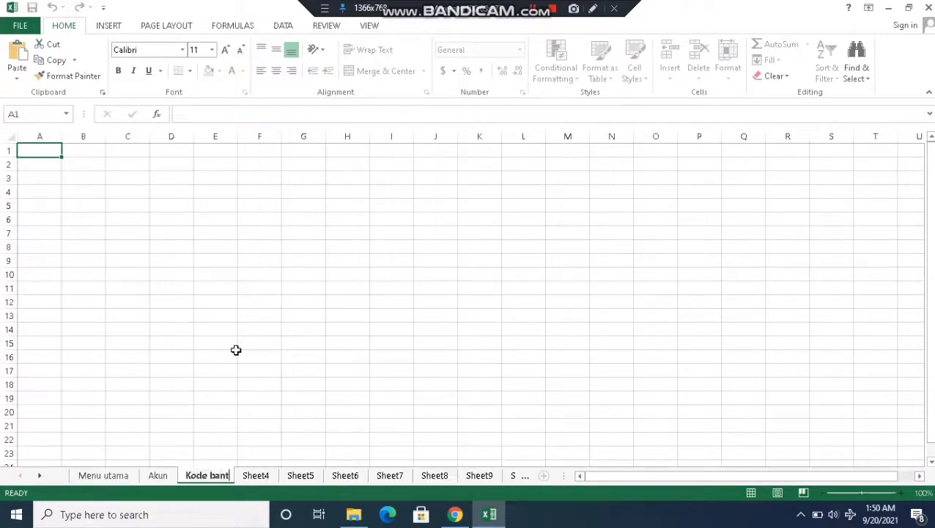
type("u")
key("Return")
Step: Rename the Sheet4 worksheet as "Jurnal Umum"
right_click(269, 475)
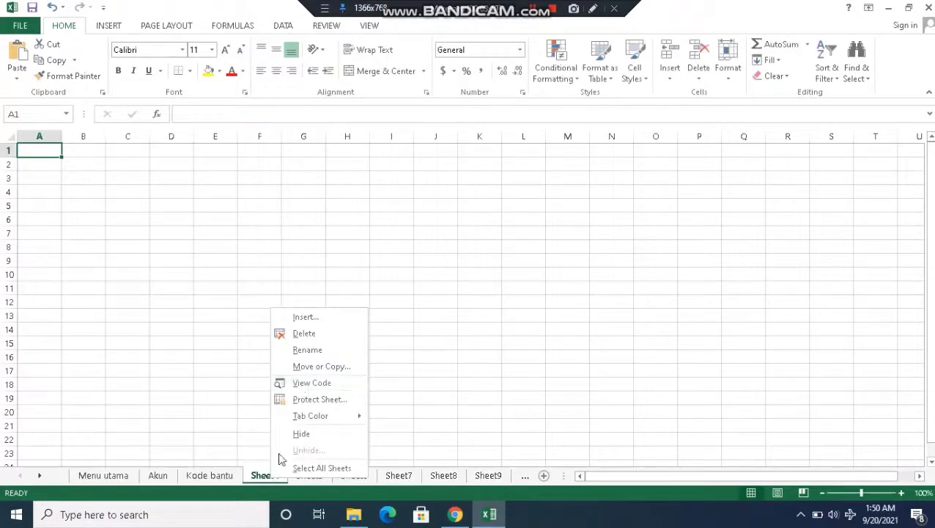
left_click(293, 348)
key("BackSpace")
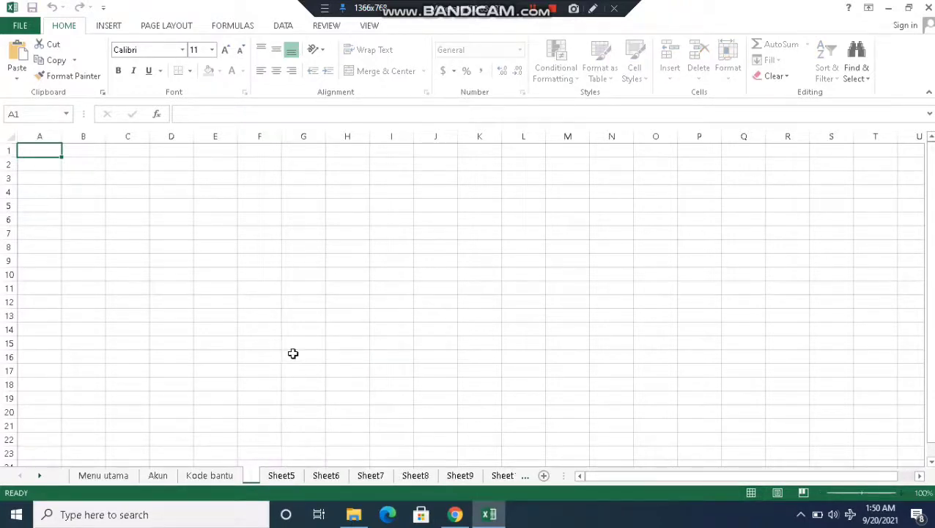
type("Jurnal")
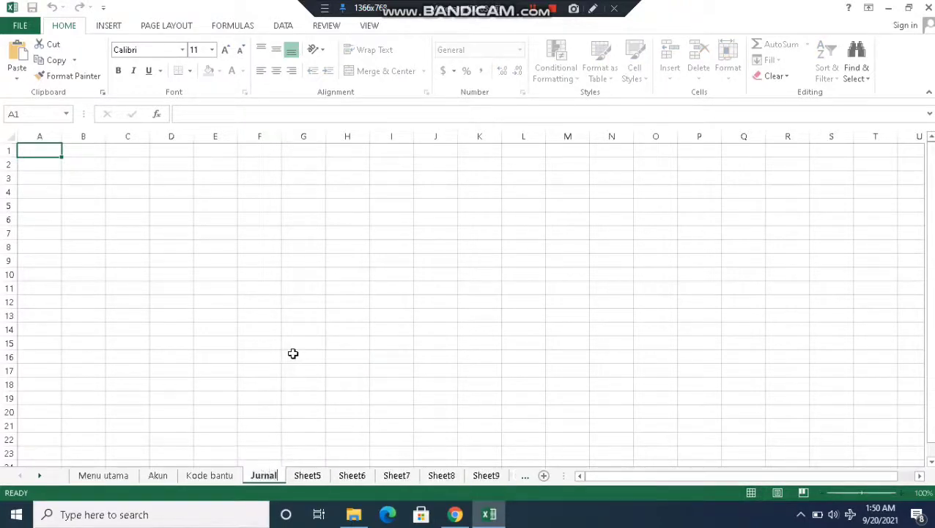
type(" Umum")
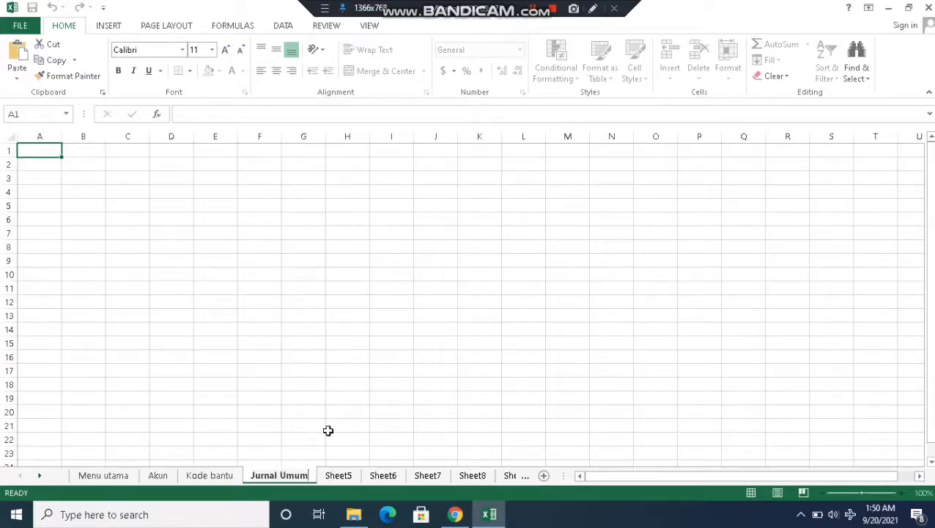
key("Return")
Step: Rename the Sheet5 worksheet as "Buku besar"
right_click(337, 475)
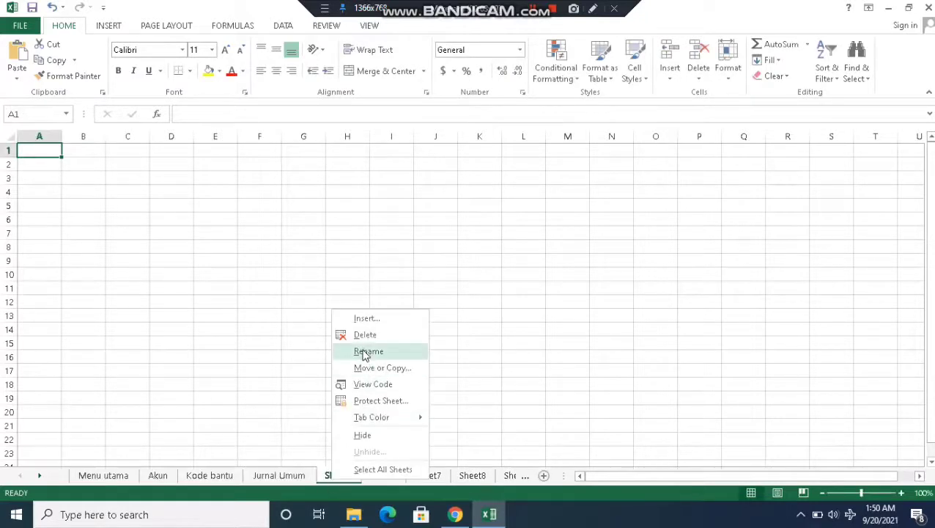
left_click(366, 352)
key("BackSpace")
type("B")
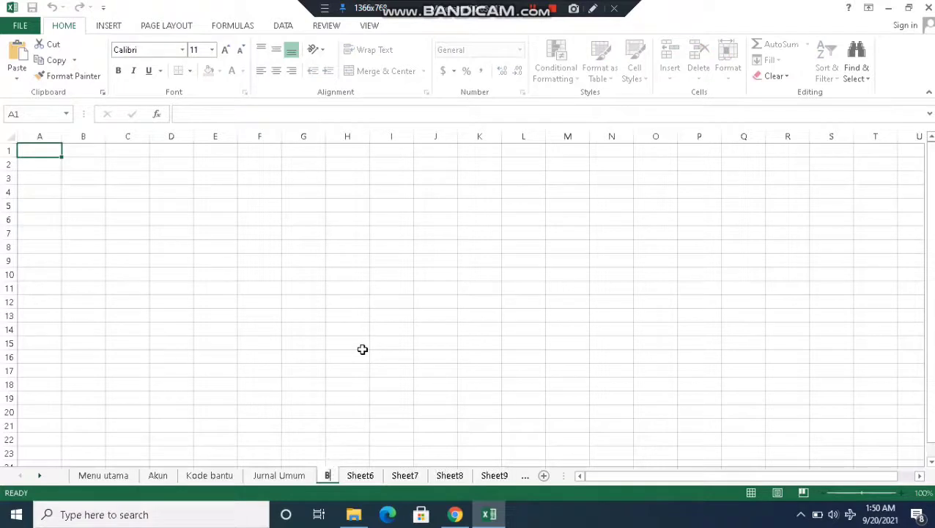
type("uku besar")
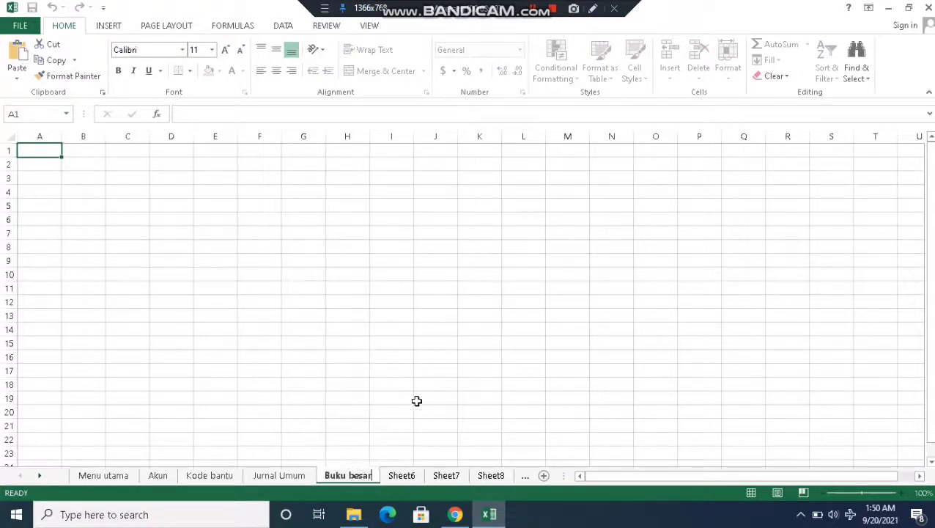
Step: Rename the Sheet6 worksheet as "Buku besar pembantu"
left_click(403, 475)
right_click(408, 475)
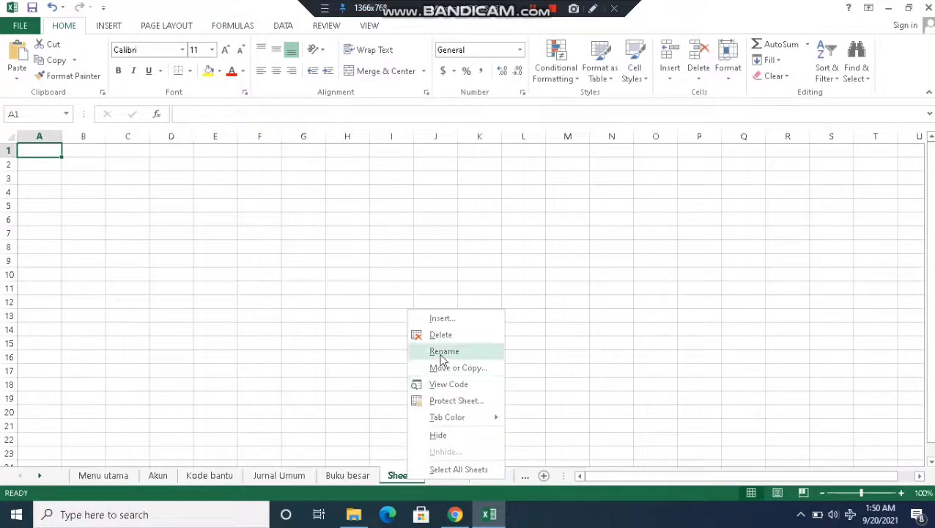
left_click(443, 352)
key("BackSpace")
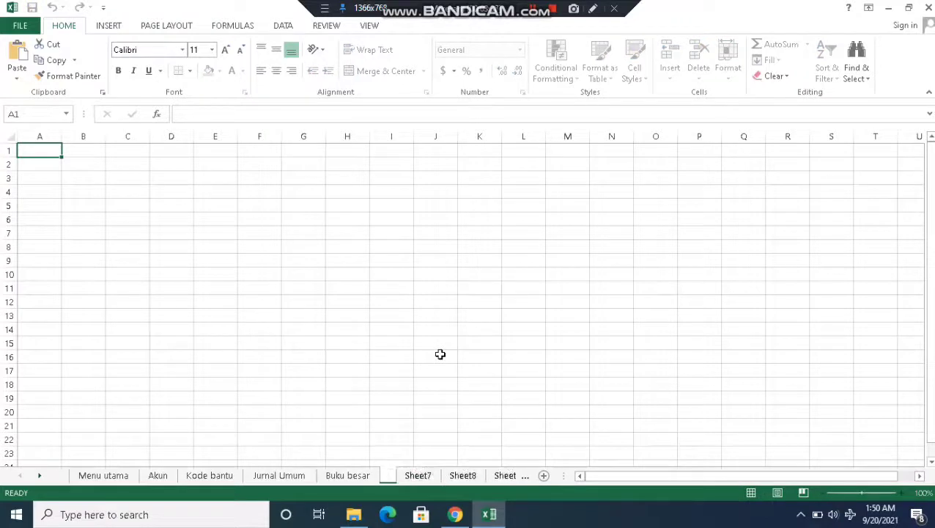
type("Buku be")
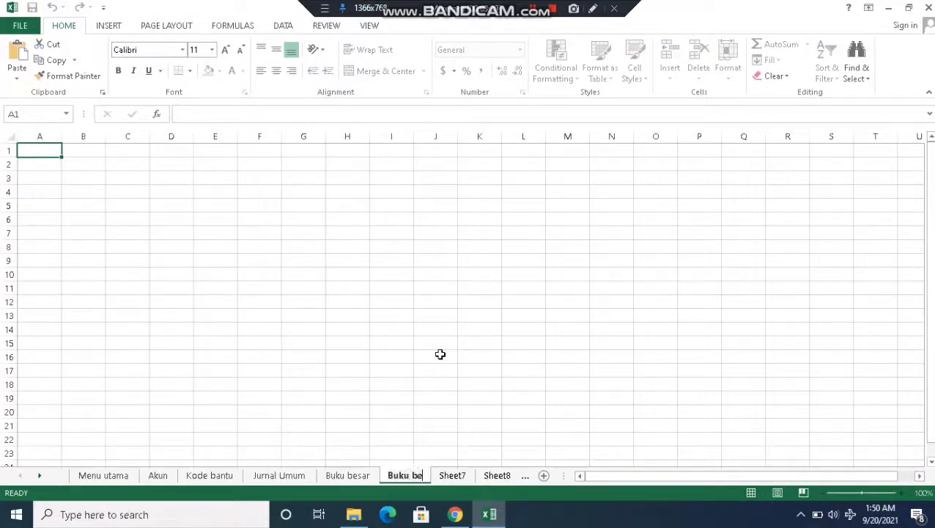
type("sar pembantu")
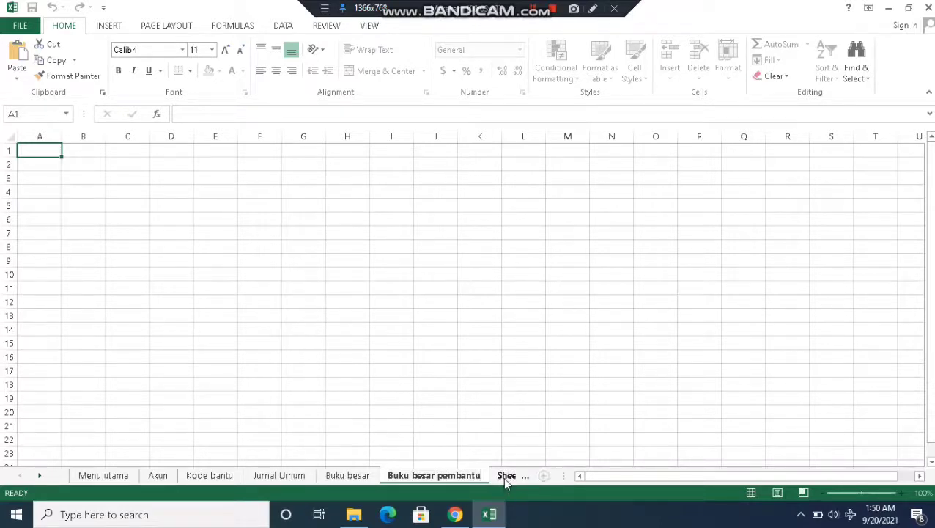
Step: Rename the Sheet7 worksheet as "Jurnal penyesuaian"
left_click(503, 476)
right_click(447, 475)
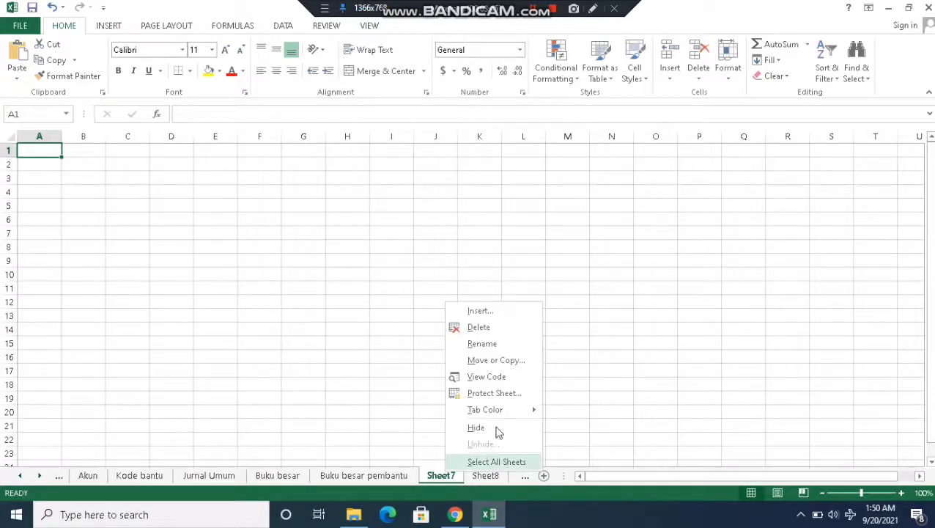
left_click(495, 348)
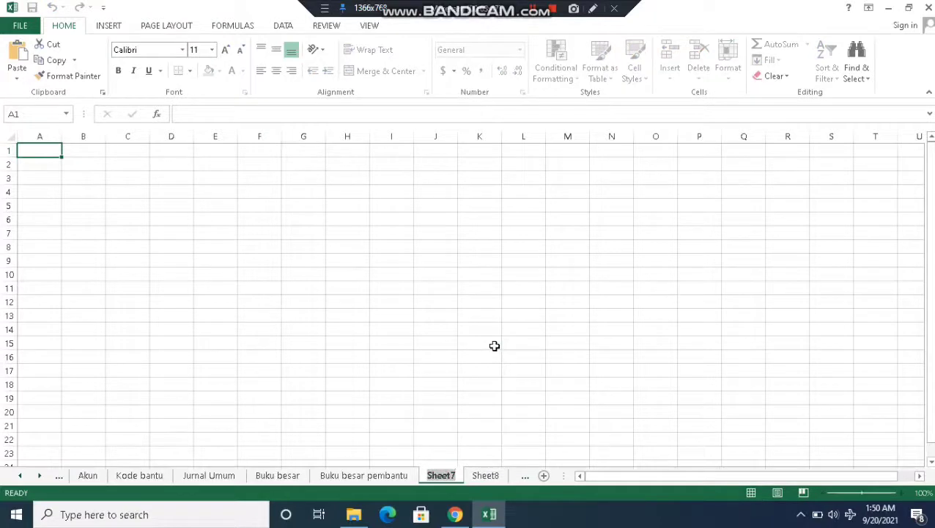
key("BackSpace")
type("Ju")
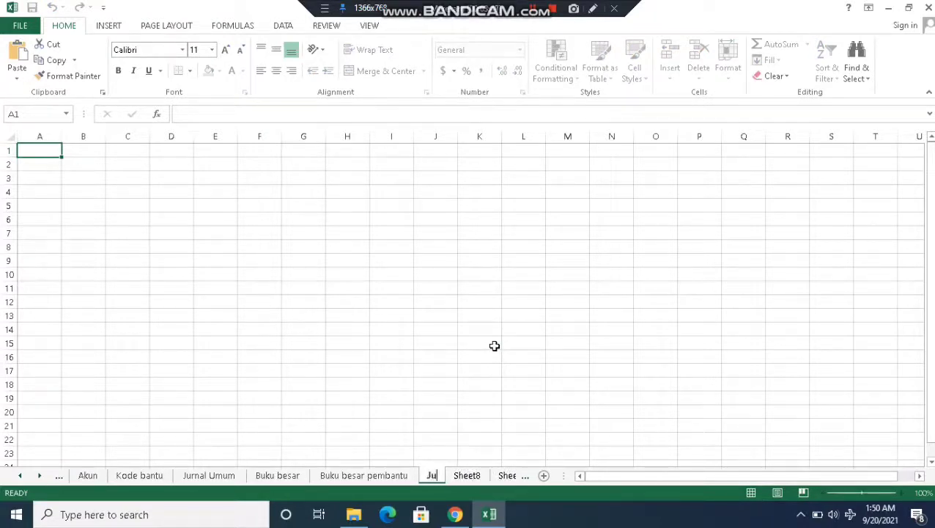
type("rnal pen")
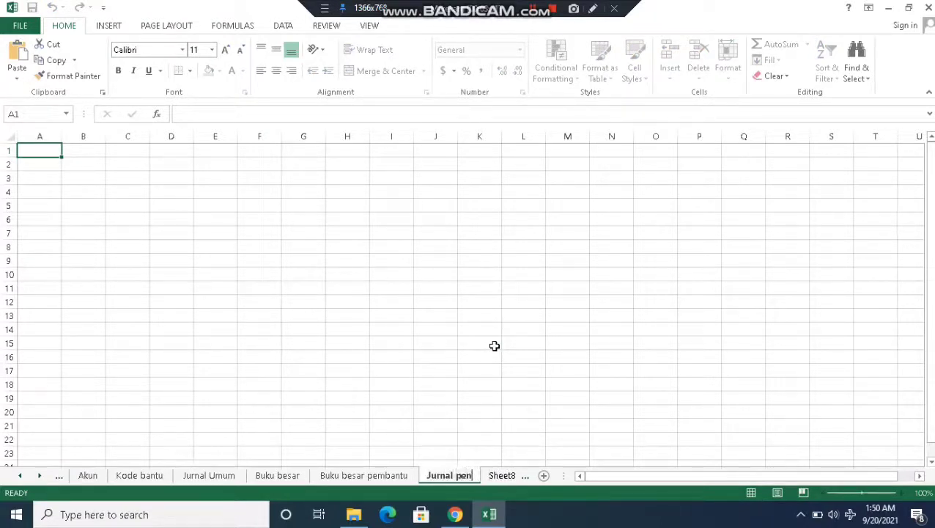
type("yesuaian")
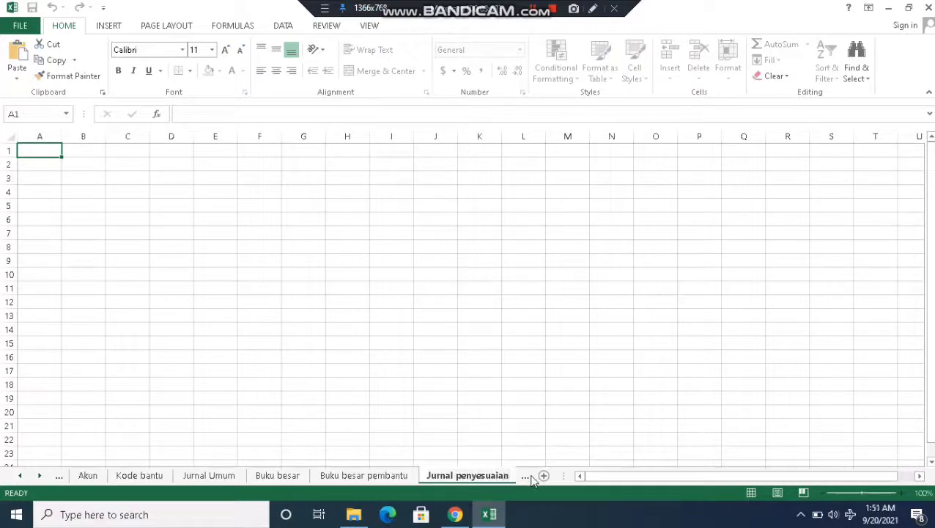
Step: Rename the Sheet8 worksheet as "Neraca lajur"
left_click(533, 478)
right_click(516, 478)
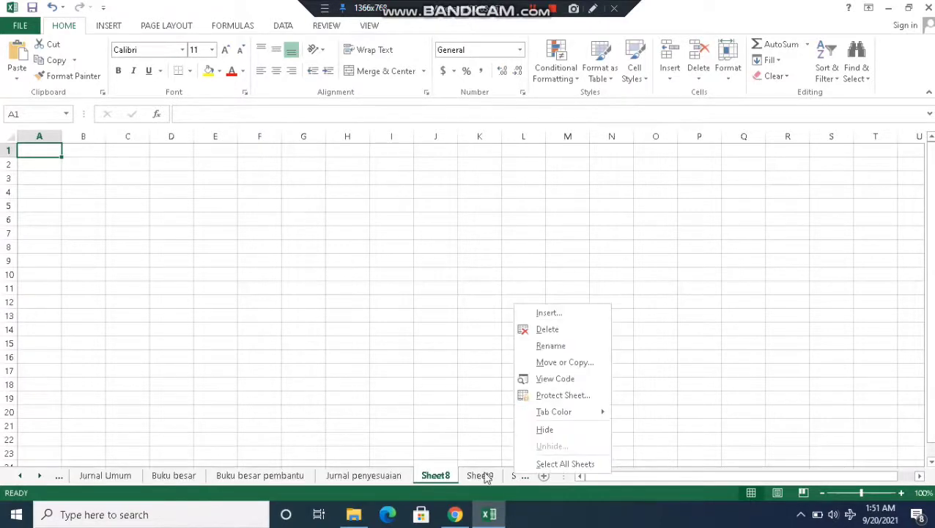
left_click(584, 346)
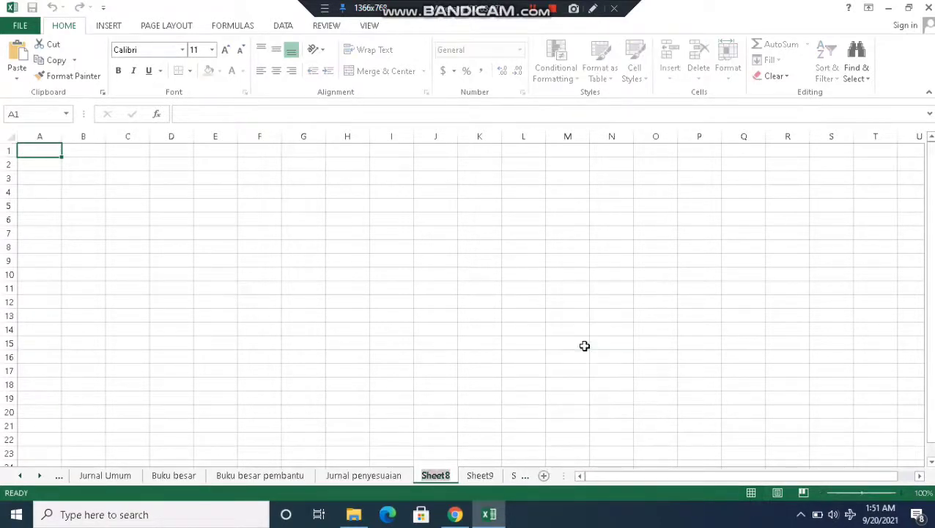
key("BackSpace")
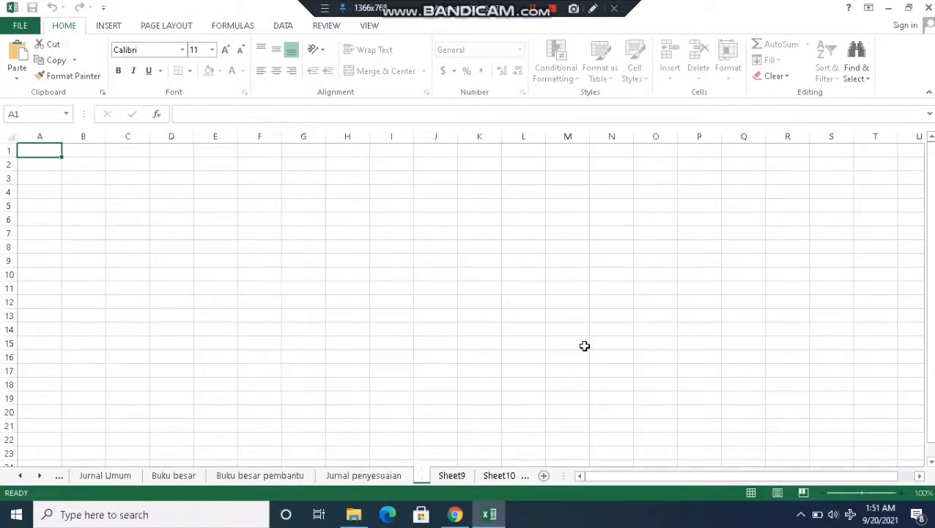
type("Neraca")
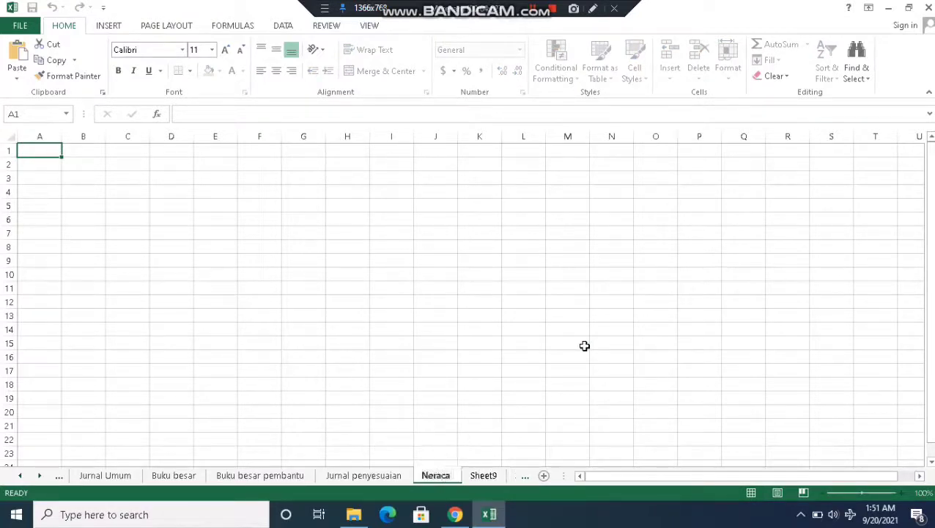
type(" lajur")
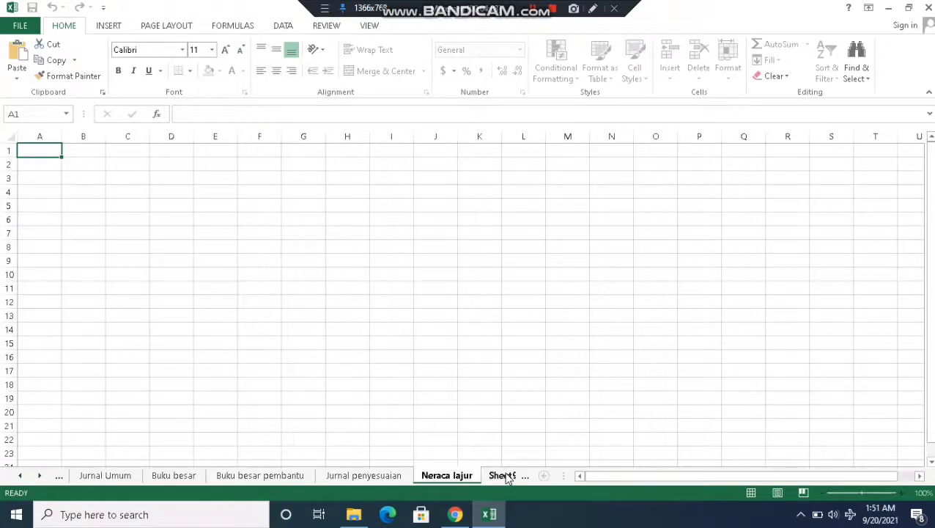
Step: Rename the Sheet9 worksheet as "Laba rugi"
left_click(508, 477)
right_click(435, 478)
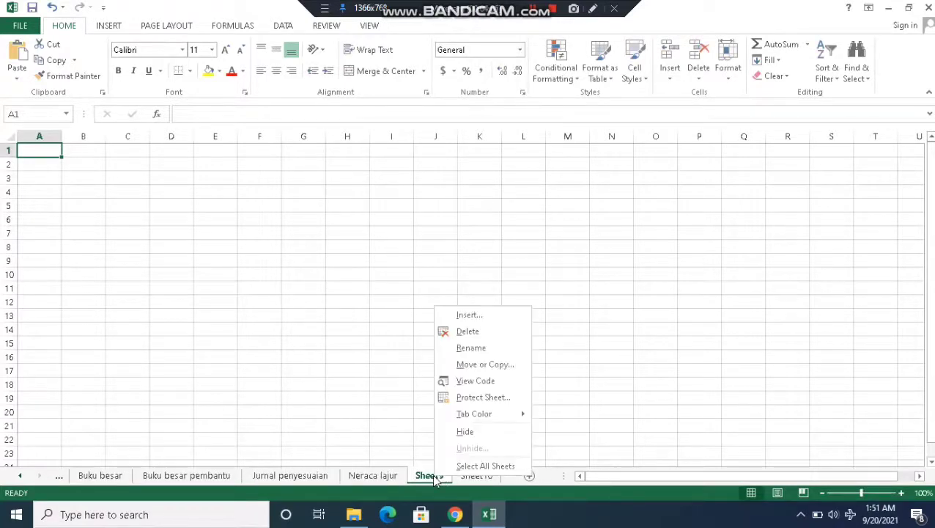
left_click(488, 348)
key("BackSpace")
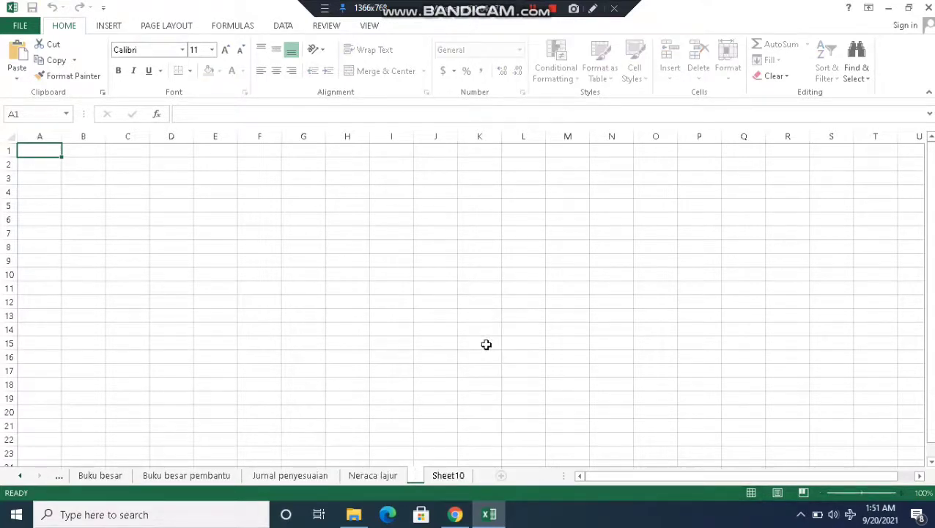
type("Laba rugi")
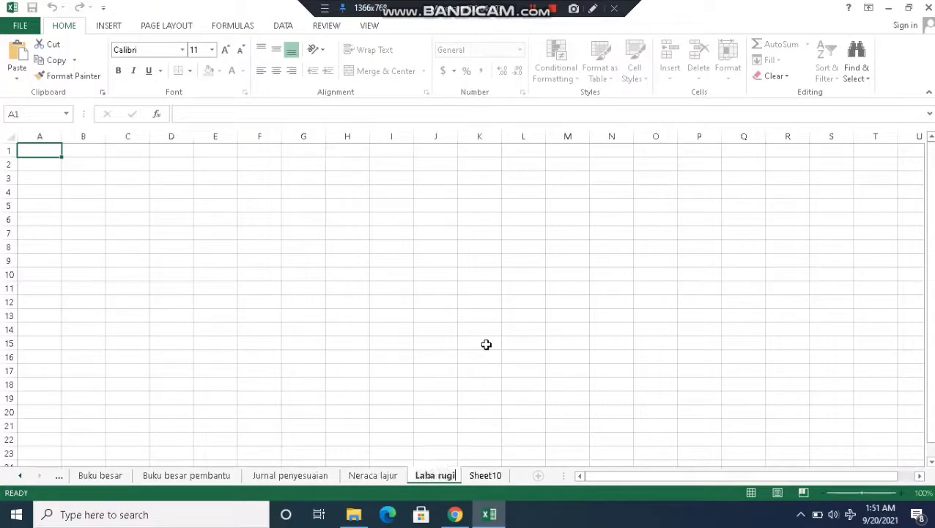
Step: Rename the Sheet10 worksheet as "Neraca"
left_click(487, 477)
right_click(488, 477)
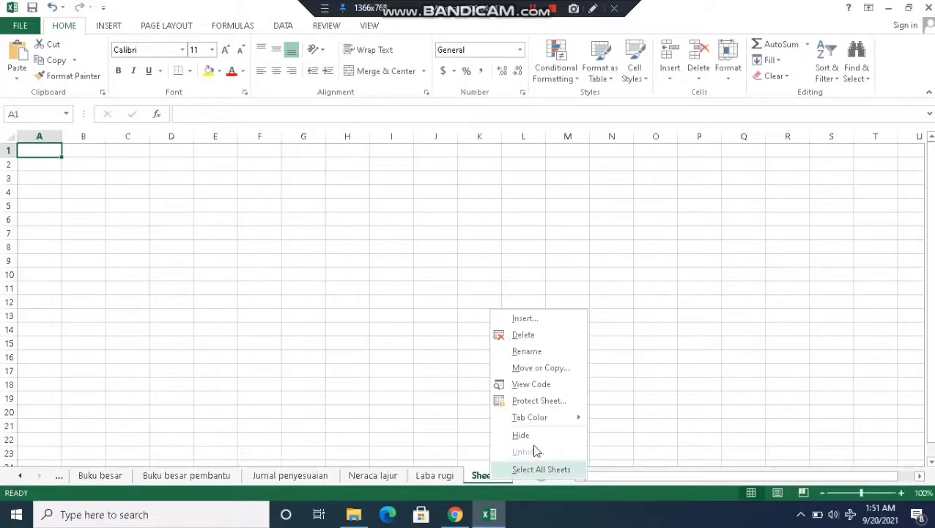
left_click(528, 352)
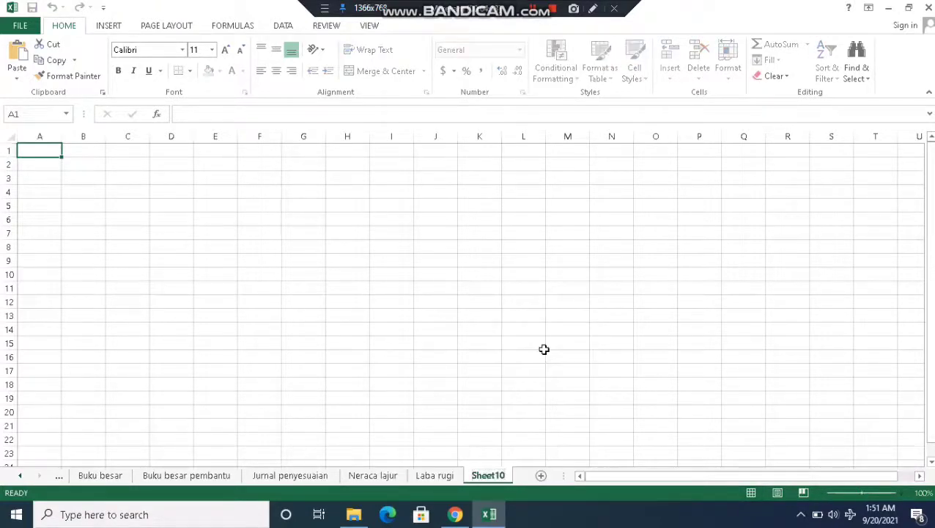
key("BackSpace")
type("Neraca")
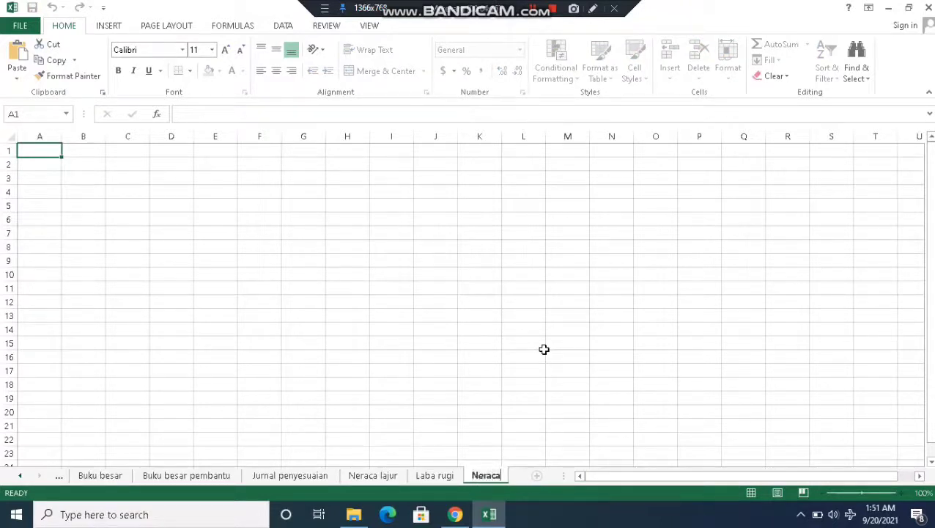
left_click(426, 344)
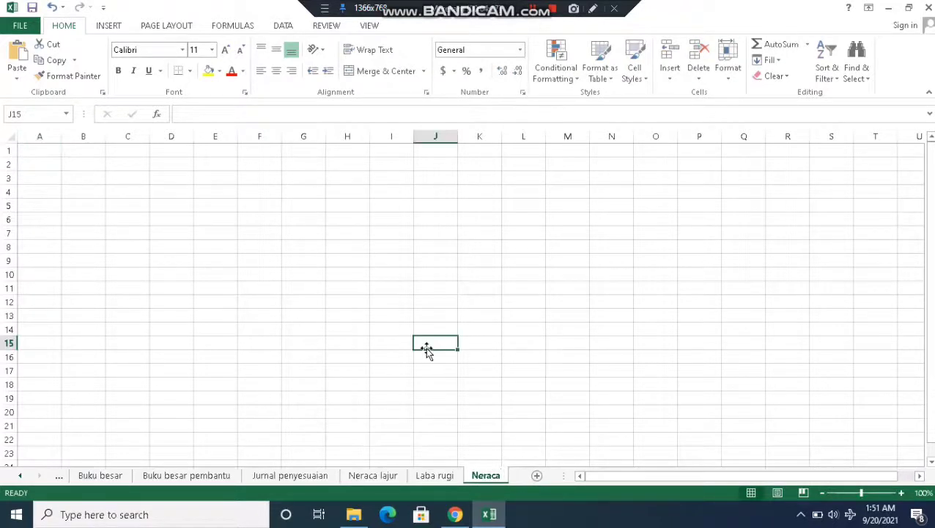
Step: Go back to the Menu utama worksheet and look through the Akun and Kode bantu sheets, ending on Menu utama
left_click(23, 480)
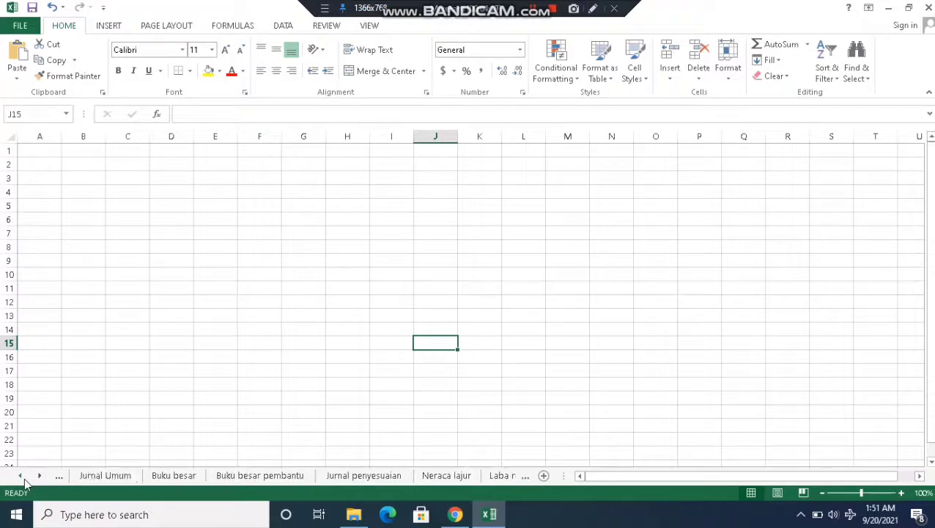
left_click(22, 476)
left_click(22, 477)
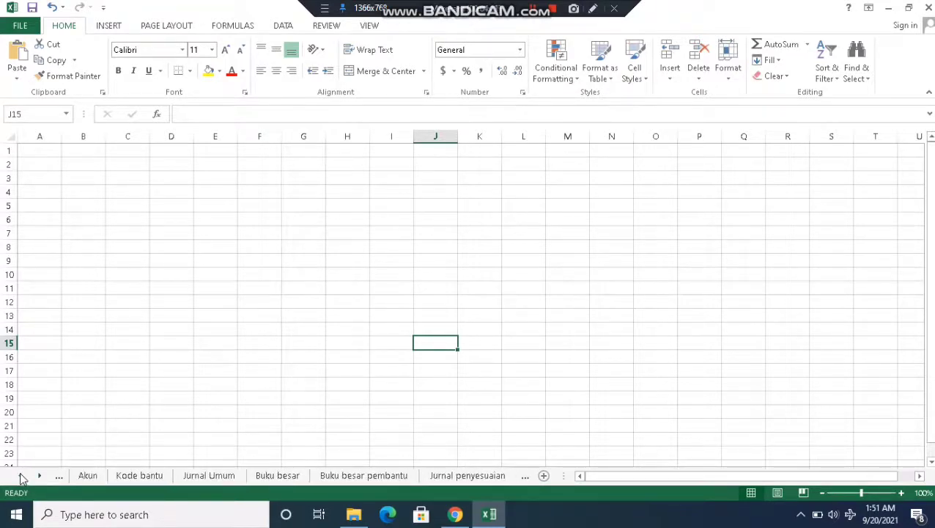
left_click(22, 477)
left_click(93, 474)
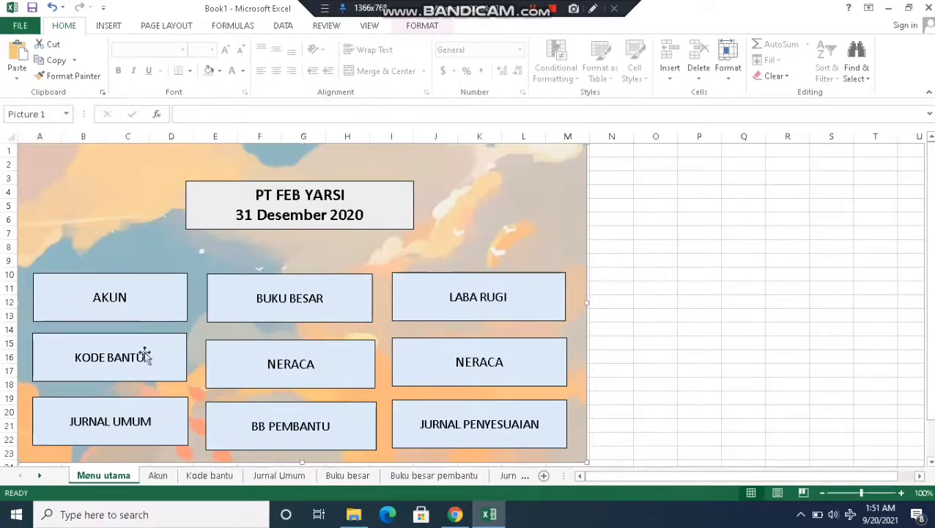
left_click(152, 480)
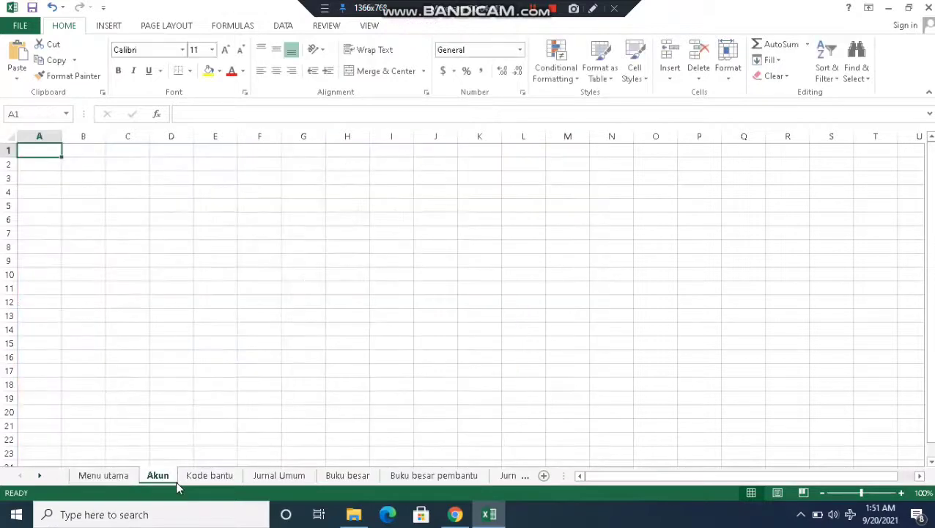
left_click(210, 476)
left_click(93, 476)
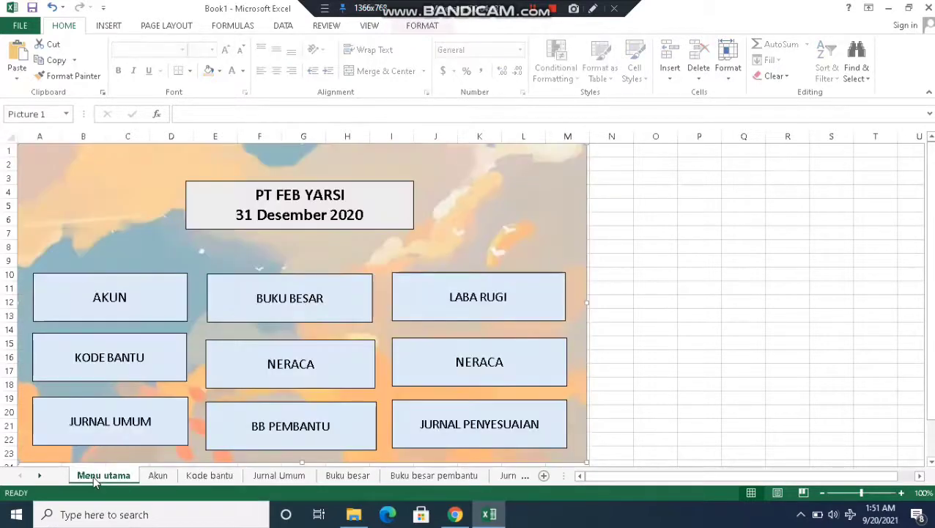
Step: Hyperlink the AKUN box on the menu sheet to the Akun worksheet in this document
right_click(112, 305)
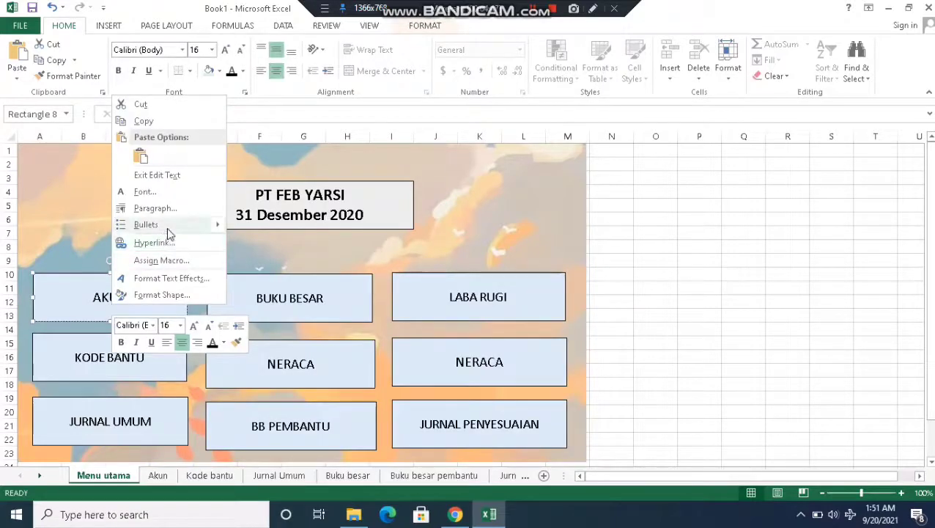
left_click(148, 242)
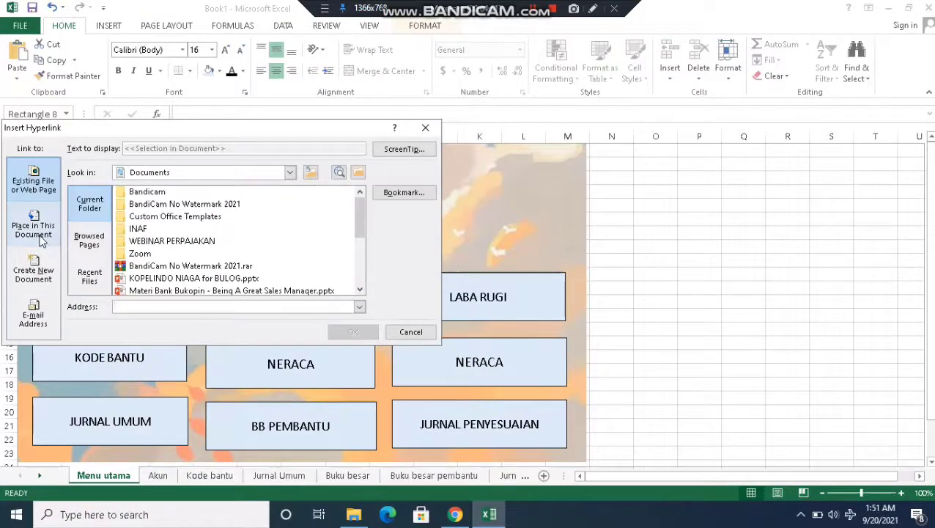
left_click(40, 239)
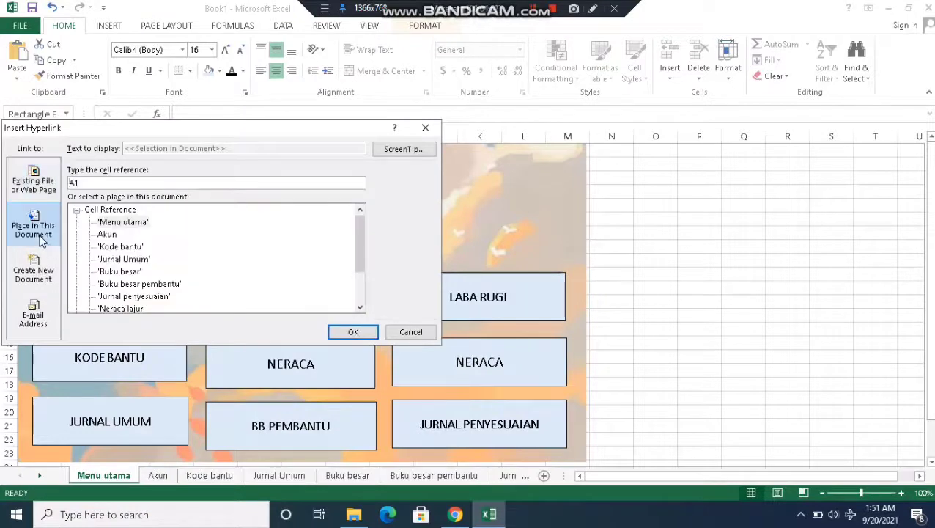
left_click(107, 236)
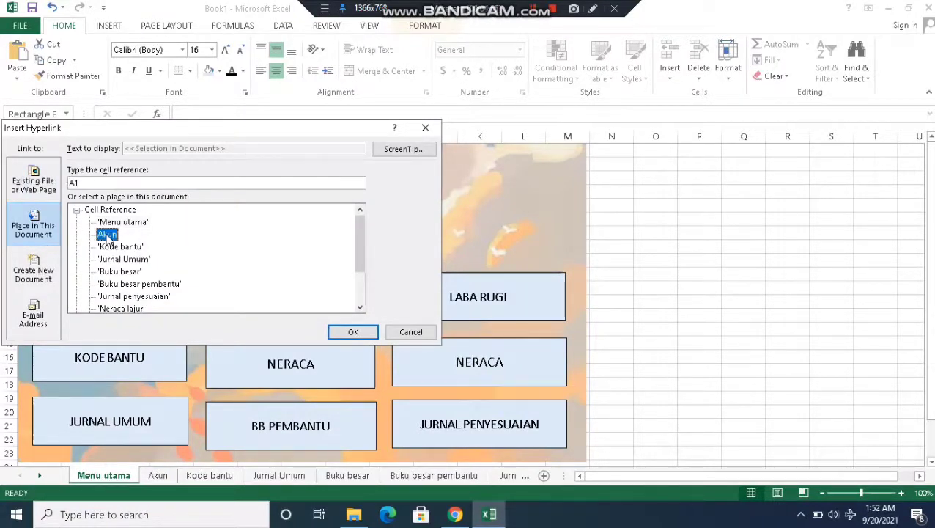
left_click(347, 331)
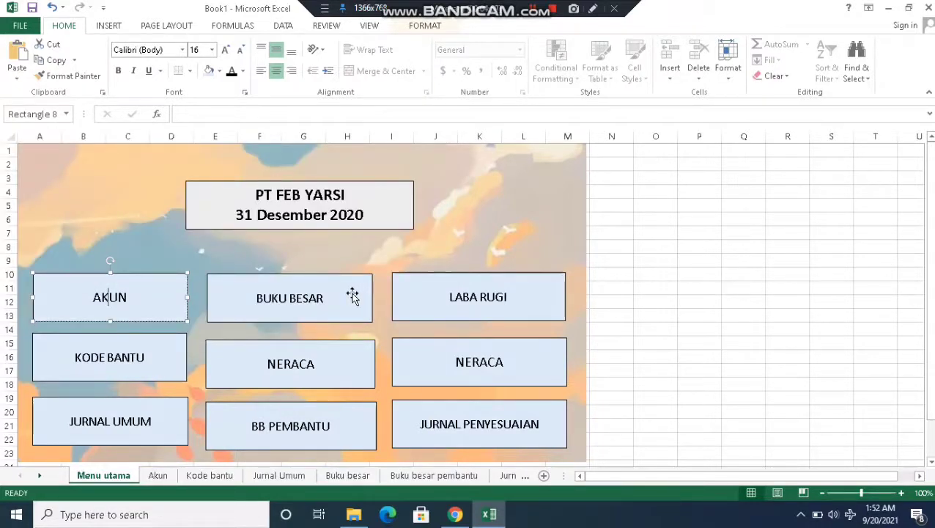
Step: Test the AKUN box's hyperlink and return to the Menu utama worksheet
left_click(352, 295)
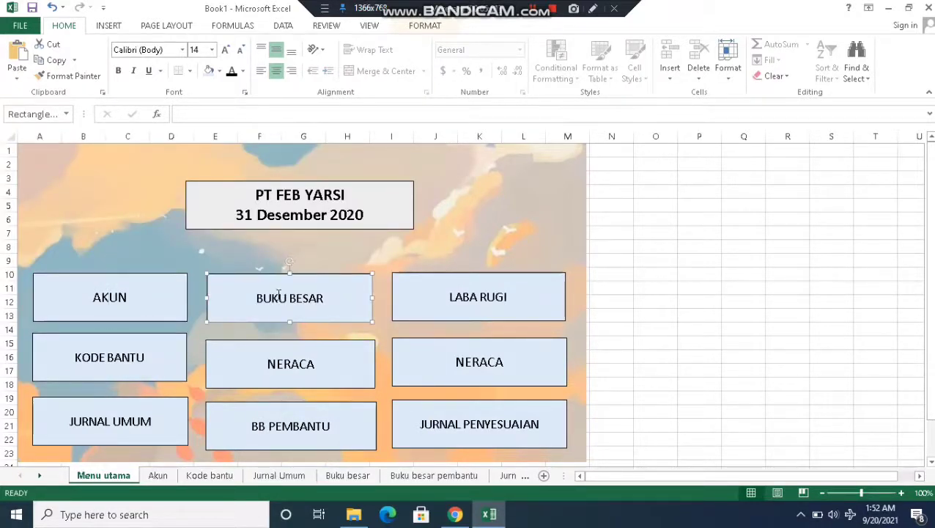
left_click(132, 302)
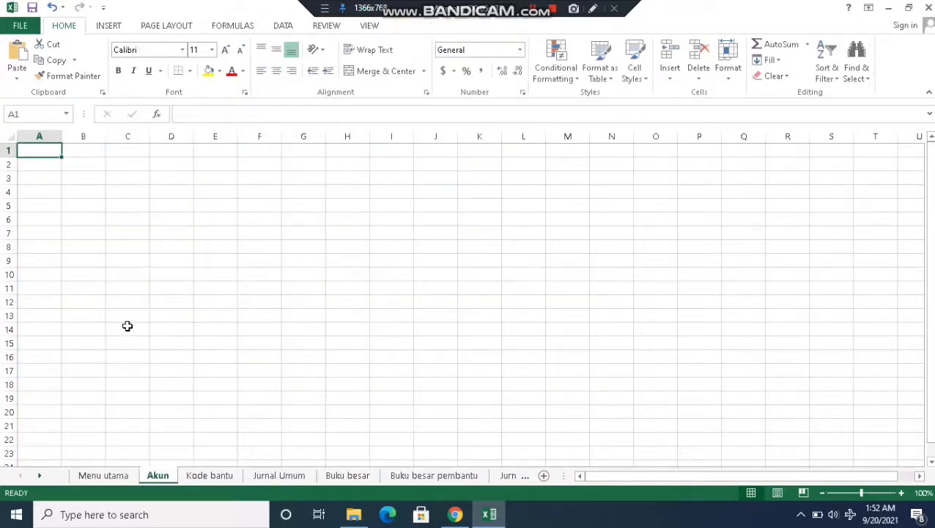
left_click(103, 476)
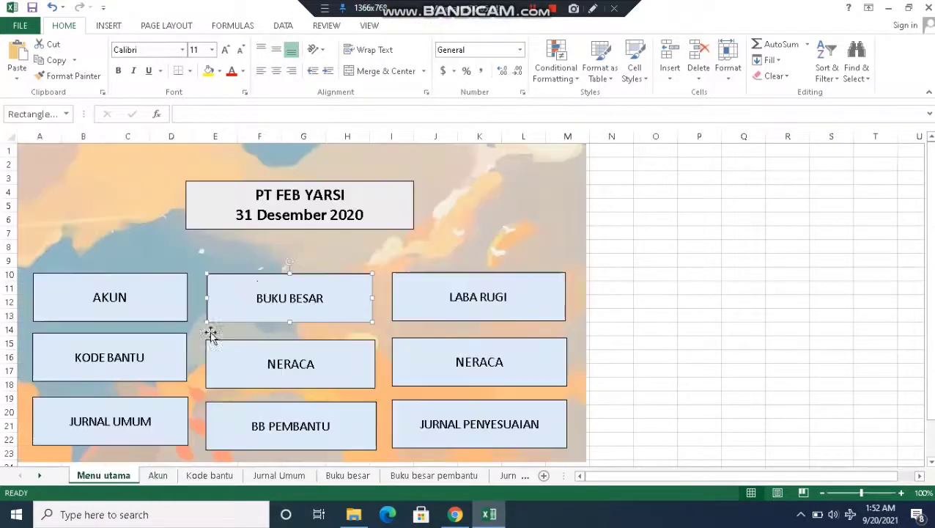
left_click(273, 274)
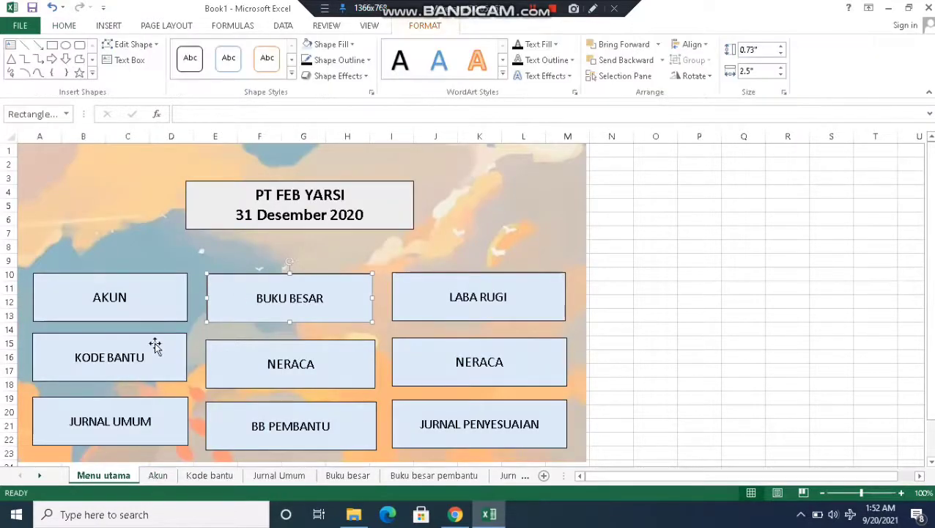
Step: Hyperlink the KODE BANTU box to the 'Kode bantu' worksheet in this document
right_click(108, 348)
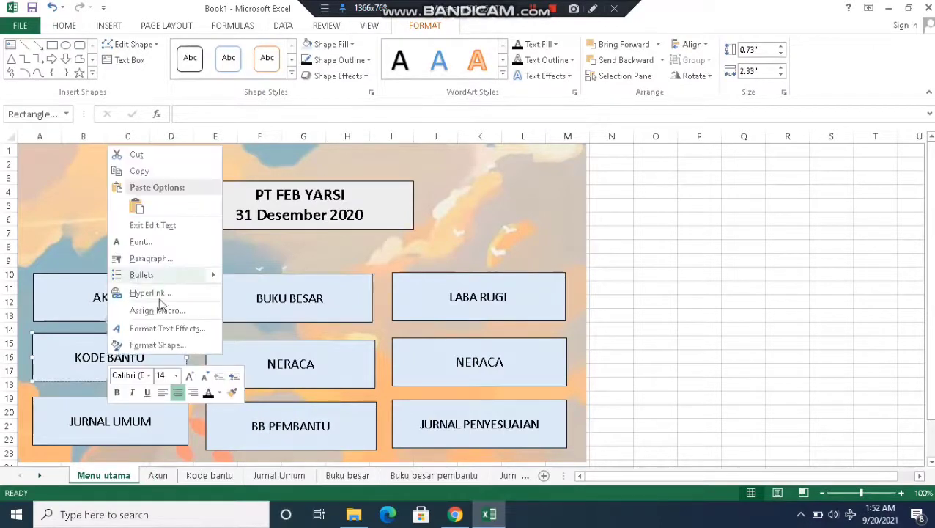
left_click(156, 294)
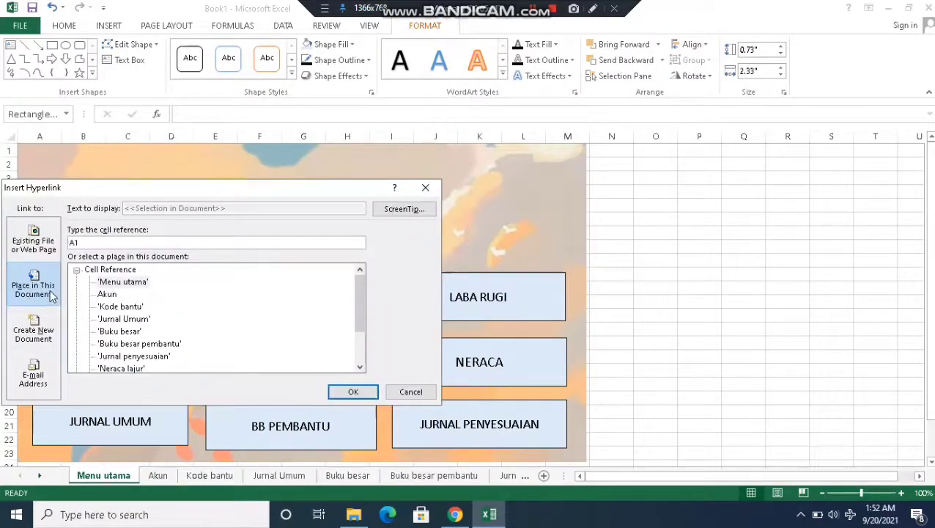
left_click(117, 307)
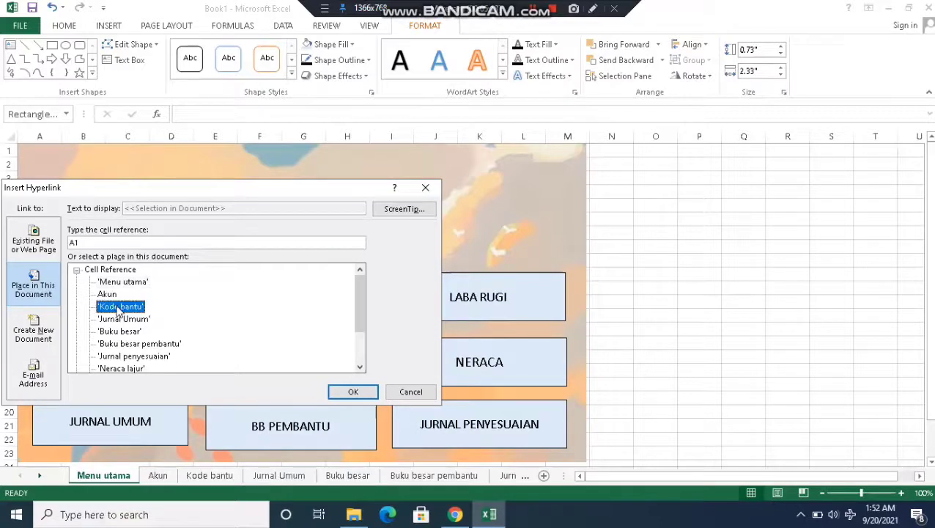
left_click(352, 392)
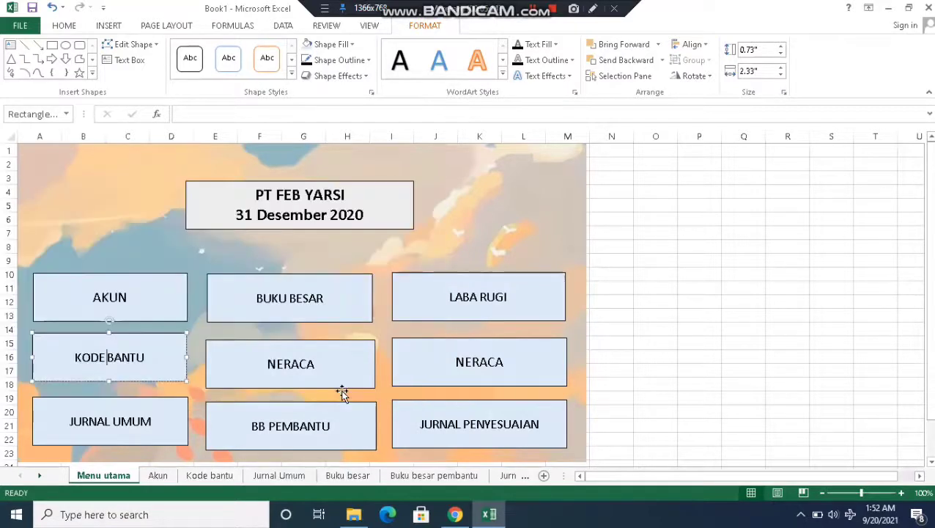
Step: Hyperlink the JURNAL UMUM box to the 'Jurnal Umum' worksheet in this document
right_click(93, 412)
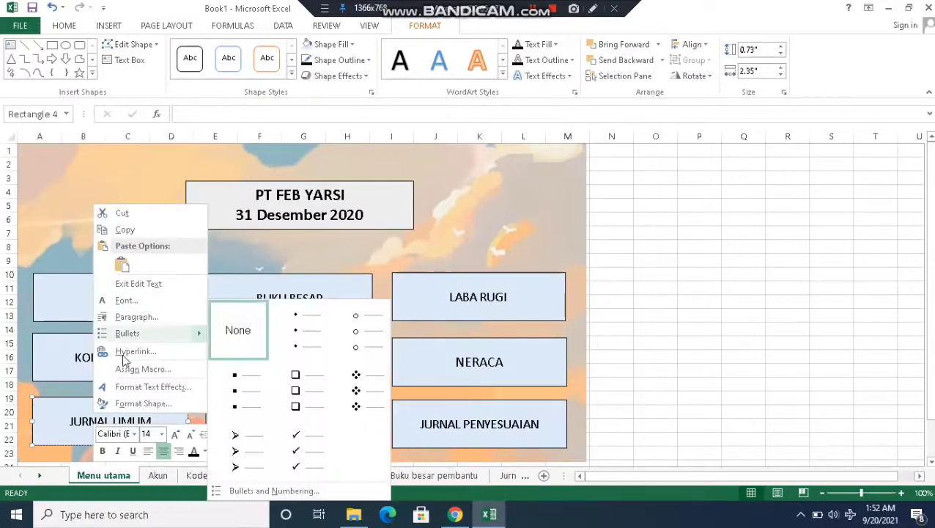
left_click(123, 356)
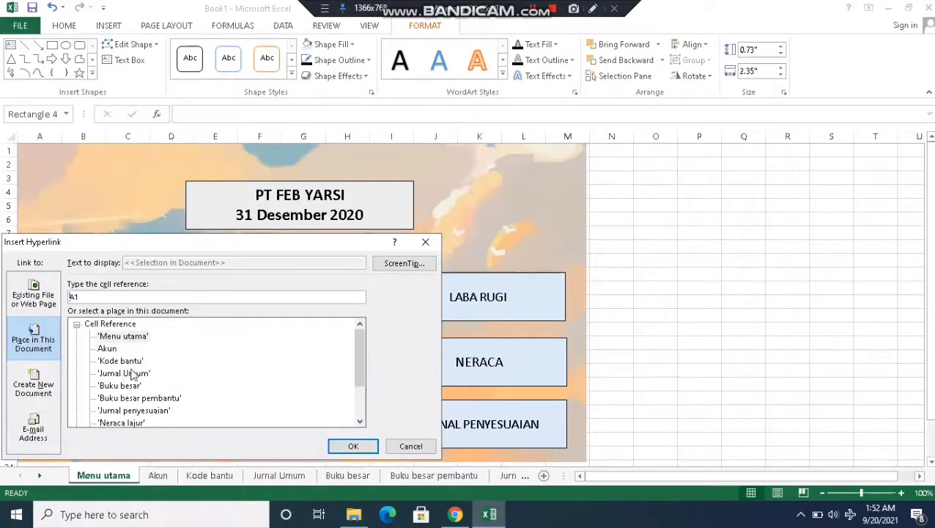
left_click(124, 373)
left_click(352, 445)
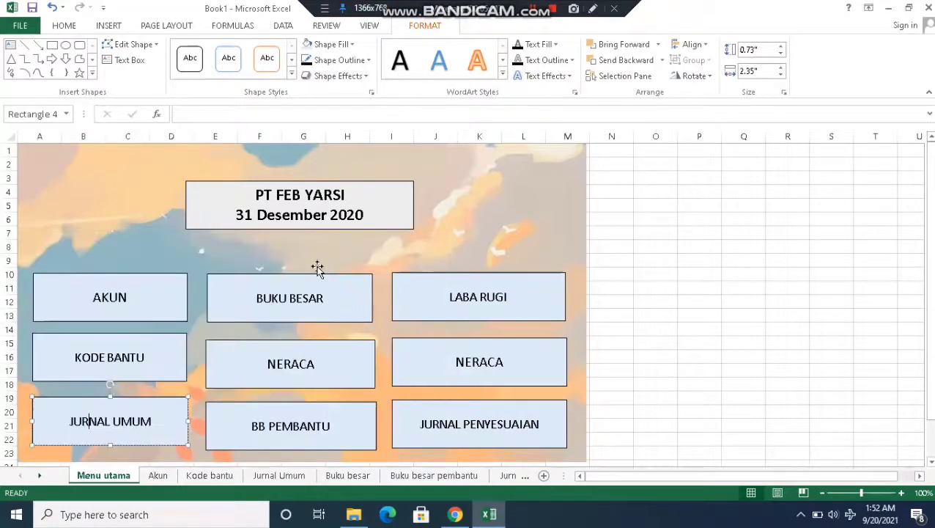
Step: Hyperlink the BUKU BESAR box to the 'Buku besar' worksheet in this document
right_click(308, 286)
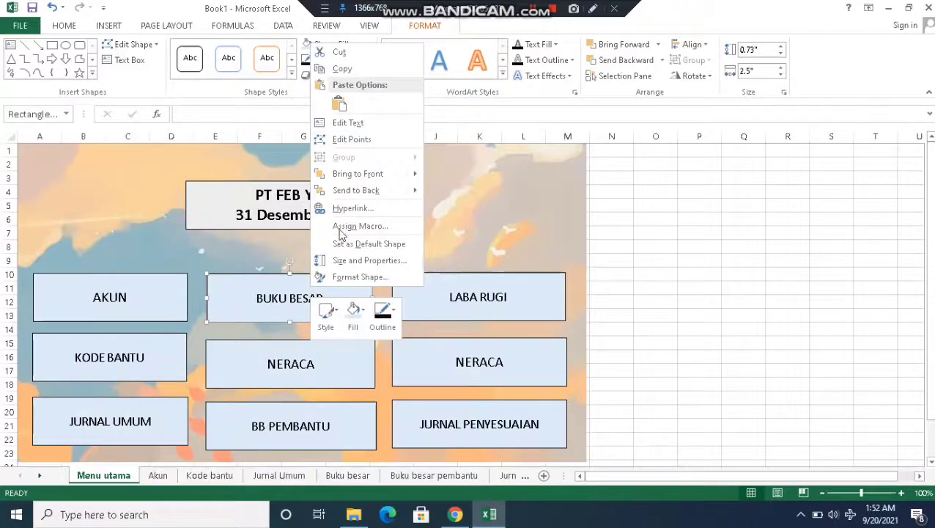
left_click(350, 209)
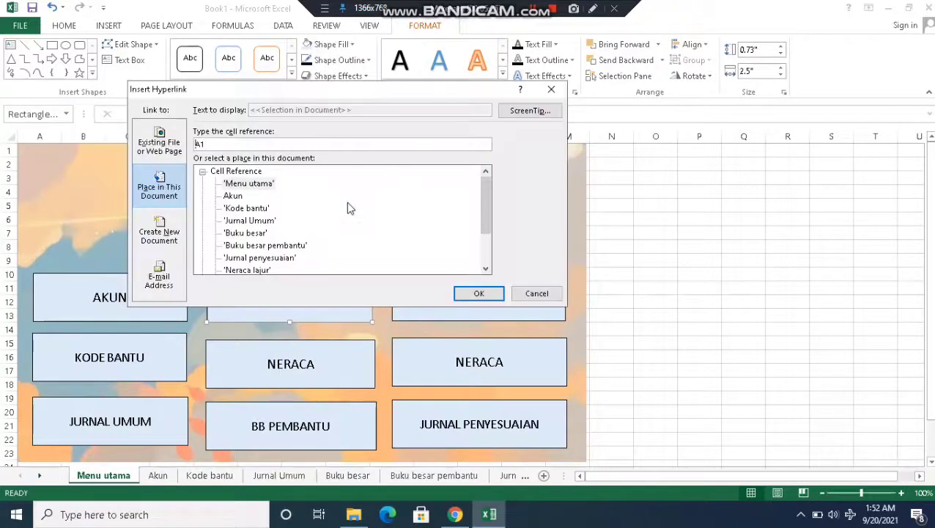
left_click(247, 233)
left_click(465, 298)
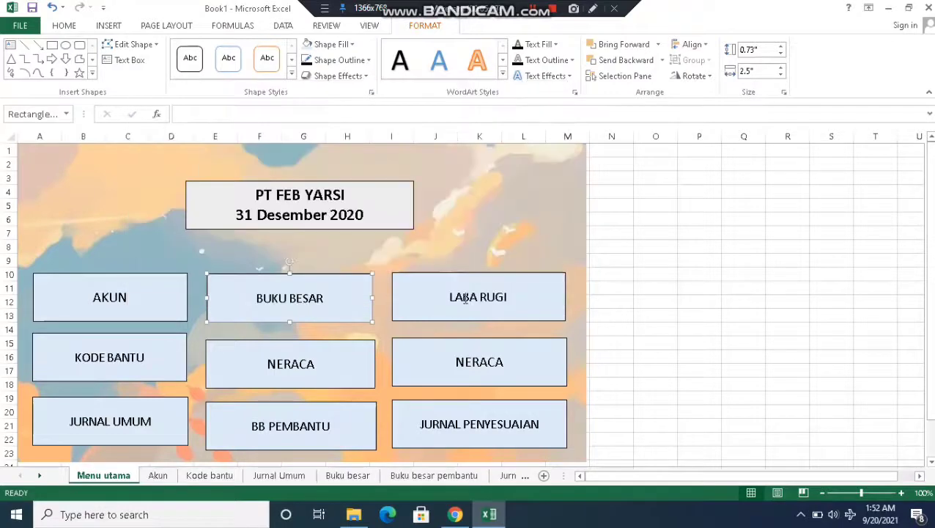
left_click(316, 352)
right_click(315, 353)
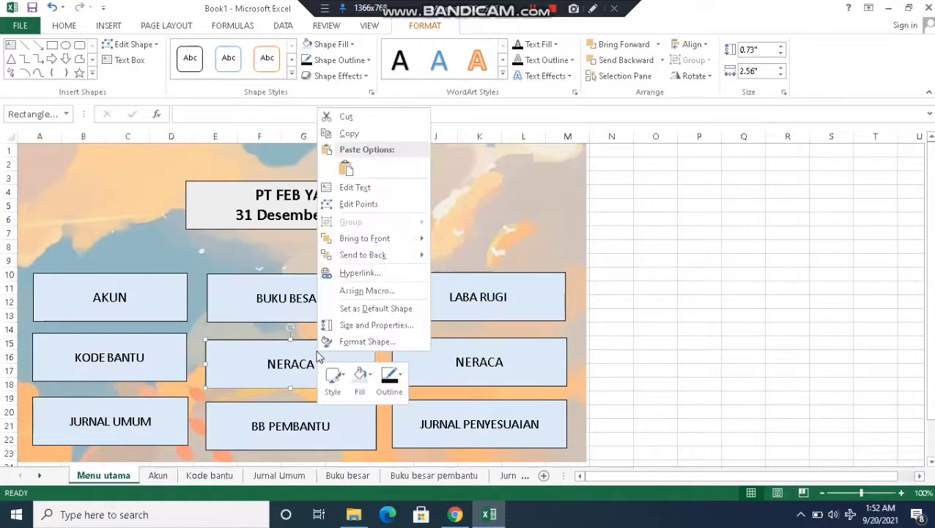
left_click(404, 273)
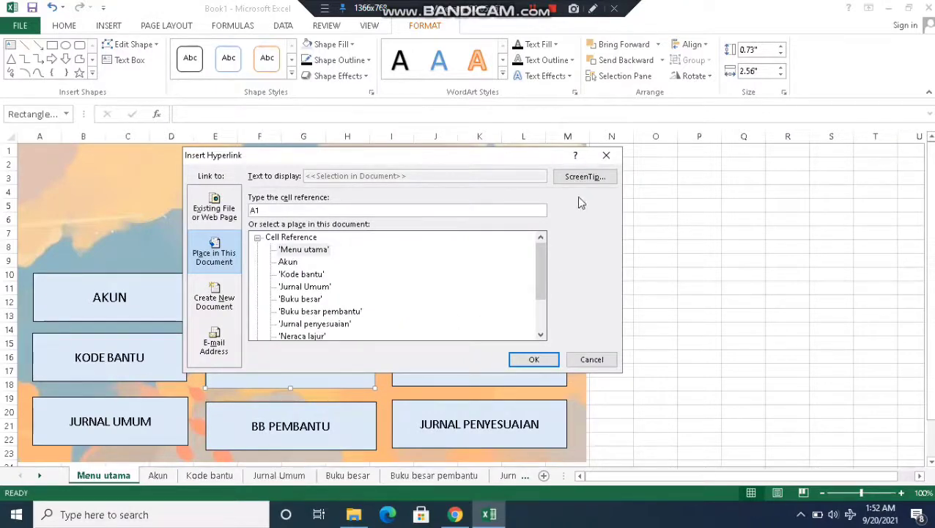
left_click(606, 155)
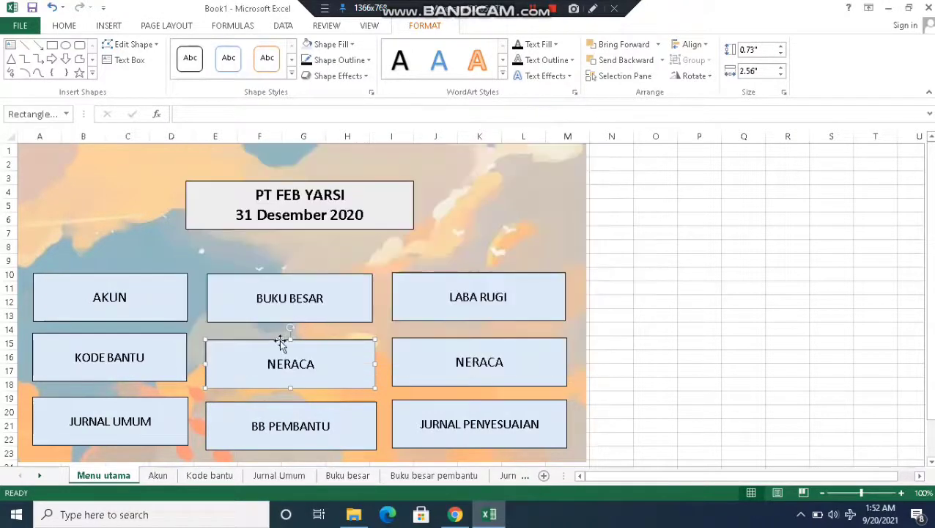
Step: Hyperlink the NERACA box below BUKU BESAR to the Neraca worksheet in this document
right_click(279, 344)
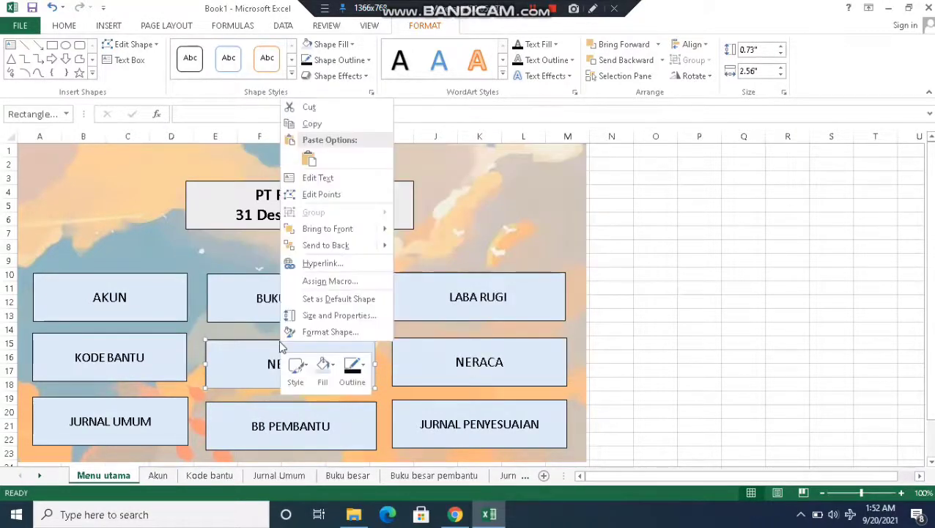
left_click(339, 263)
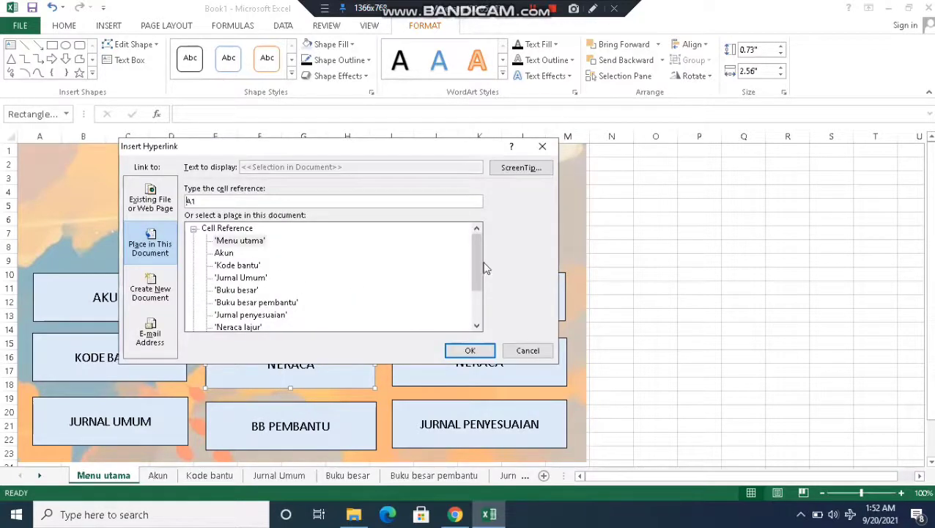
left_click(474, 296)
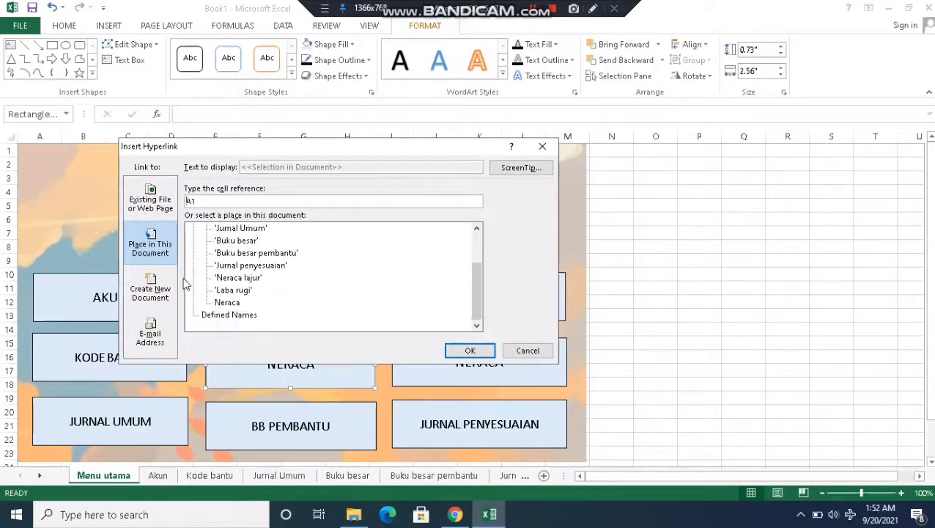
left_click(223, 303)
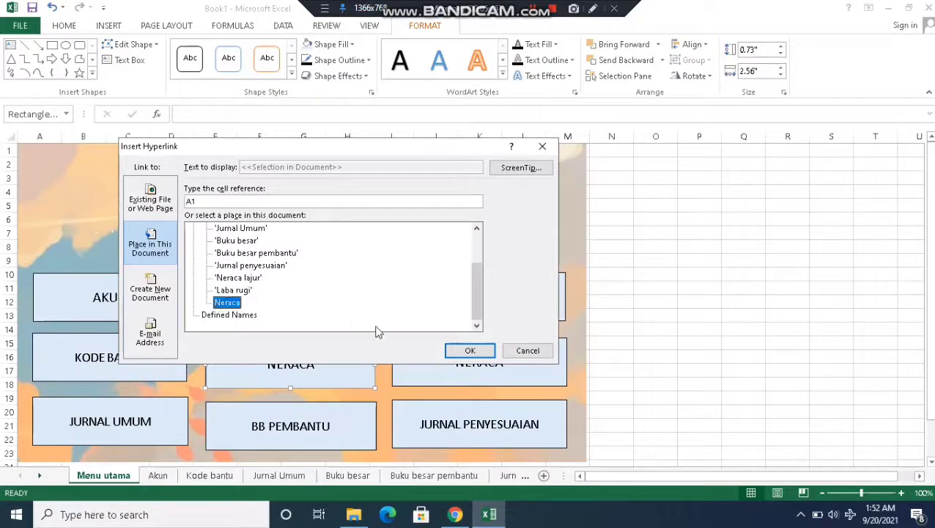
left_click(470, 351)
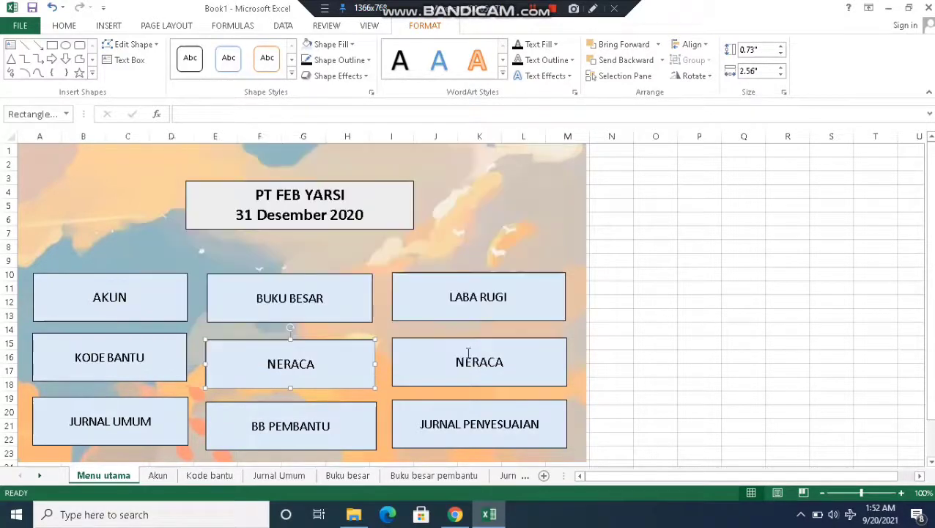
Step: Hyperlink the BB PEMBANTU box to the 'Buku besar pembantu' worksheet in this document
right_click(296, 414)
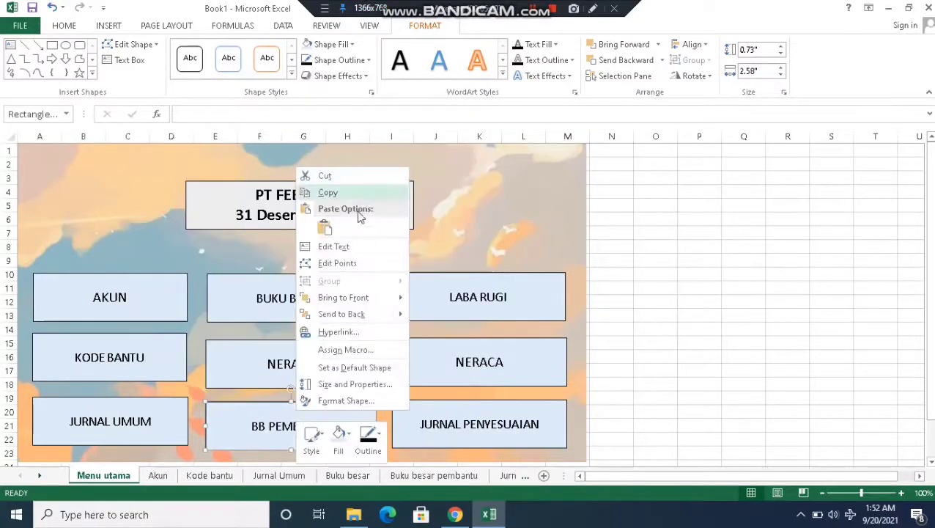
left_click(333, 330)
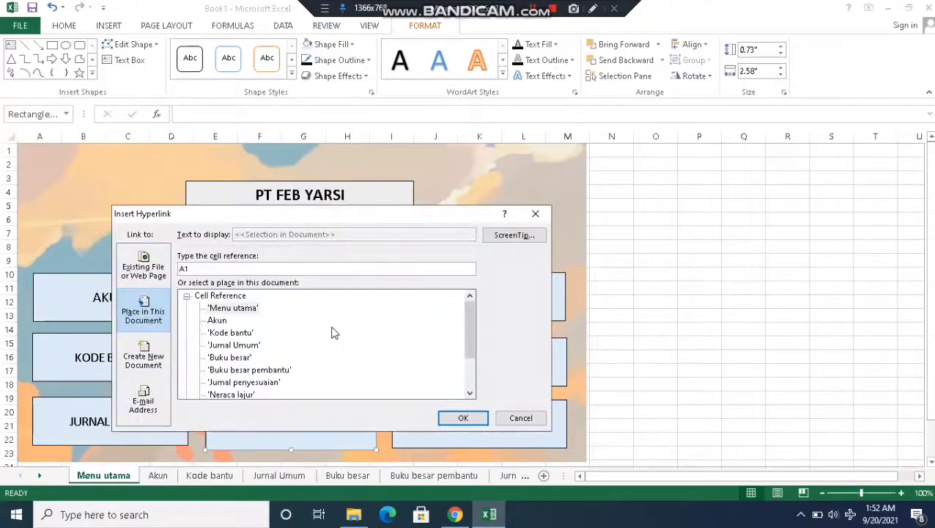
left_click(257, 372)
left_click(455, 417)
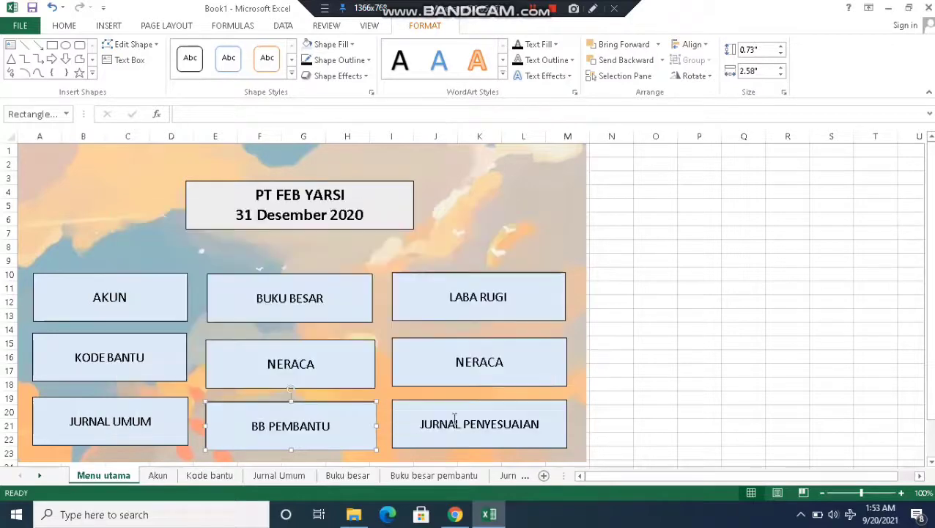
Step: Hyperlink the LABA RUGI box to the 'Laba rugi' worksheet in this document
left_click(463, 309)
right_click(462, 309)
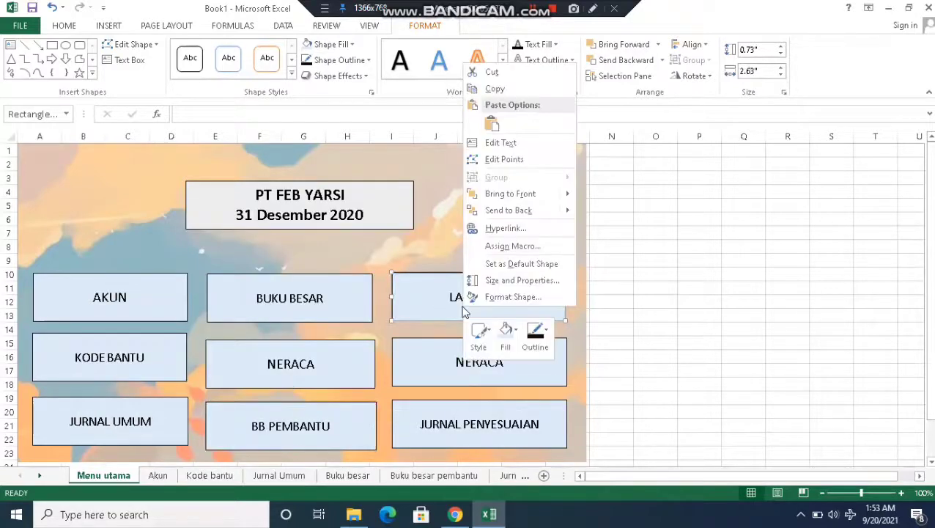
left_click(504, 228)
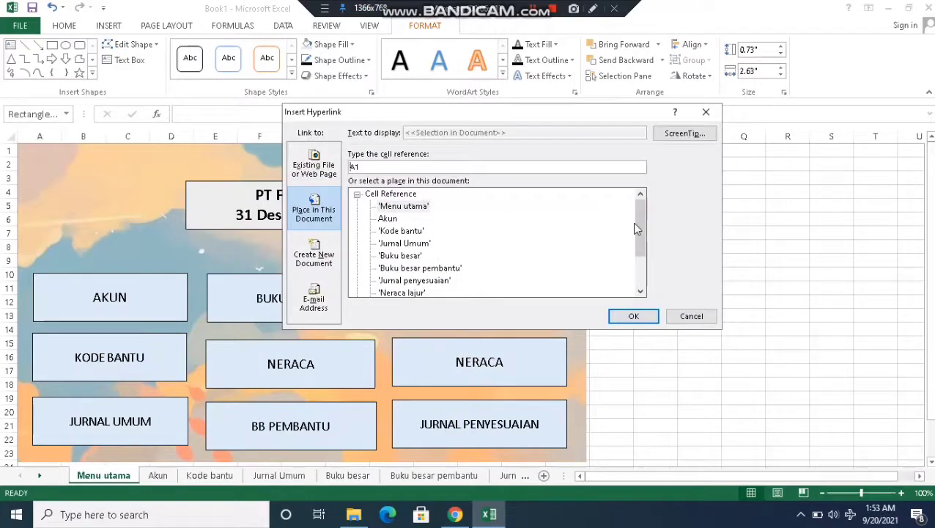
left_click_drag(641, 228, 636, 256)
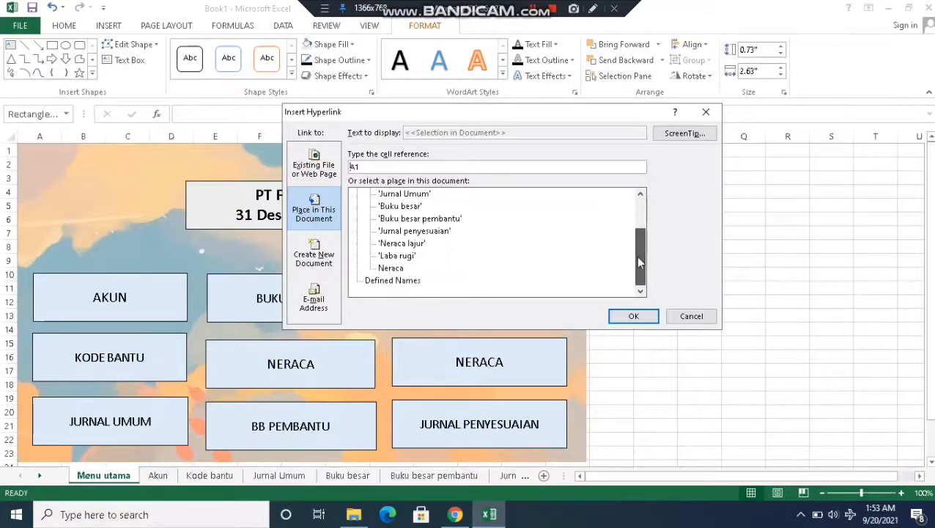
left_click(407, 255)
left_click(633, 316)
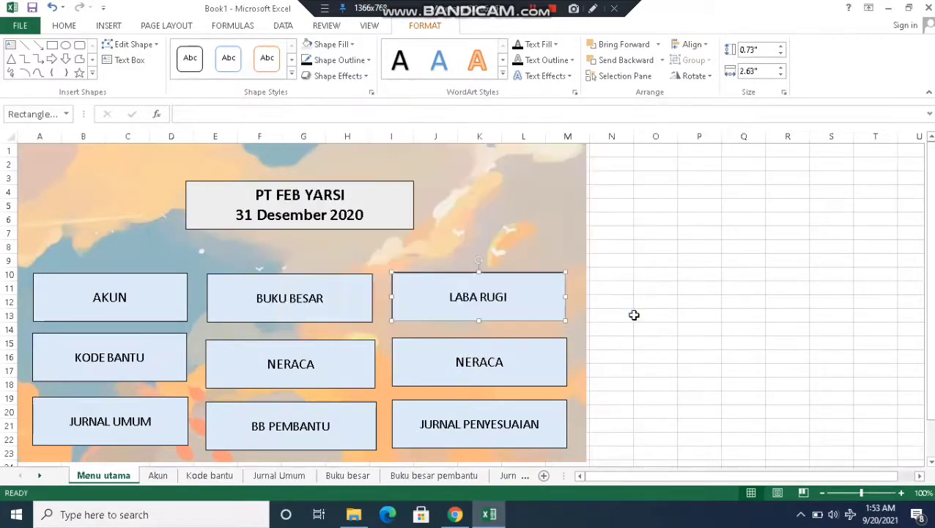
Step: Hyperlink the NERACA box below LABA RUGI to the Neraca worksheet in this document
right_click(523, 361)
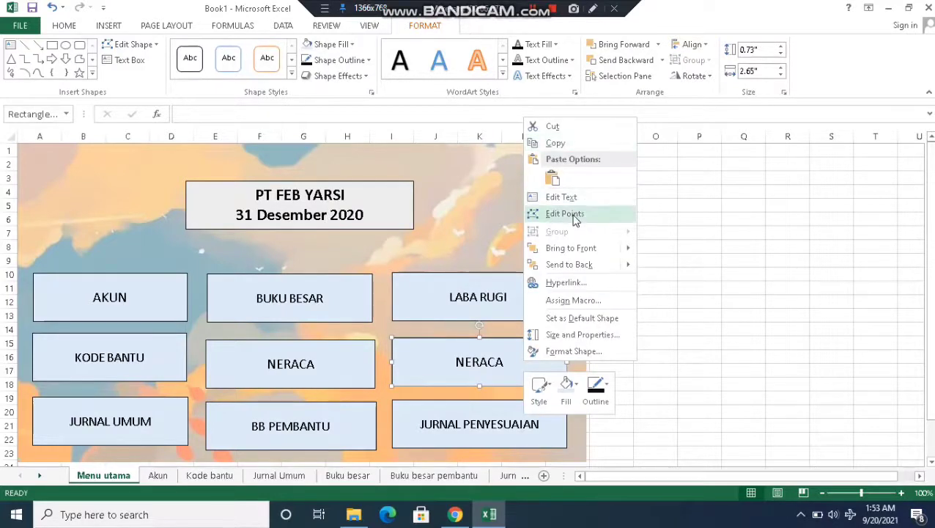
left_click(552, 285)
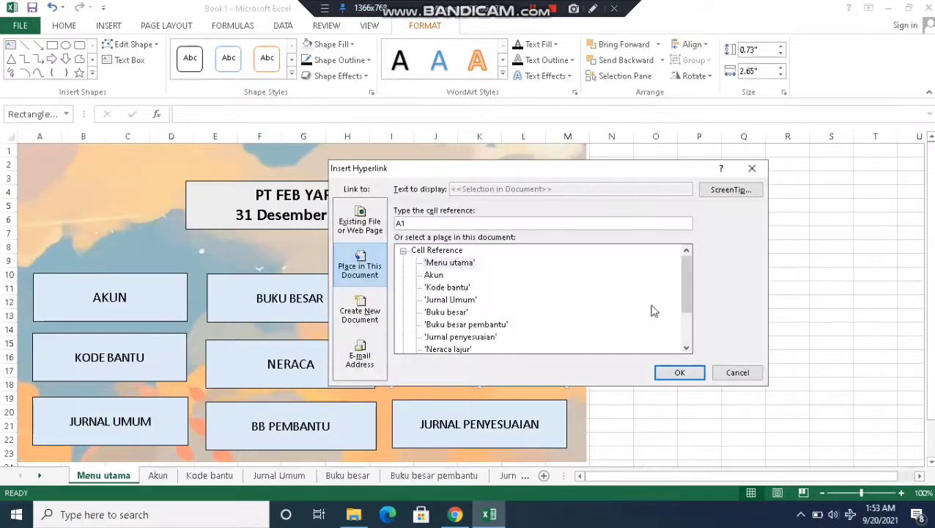
left_click_drag(684, 305, 682, 317)
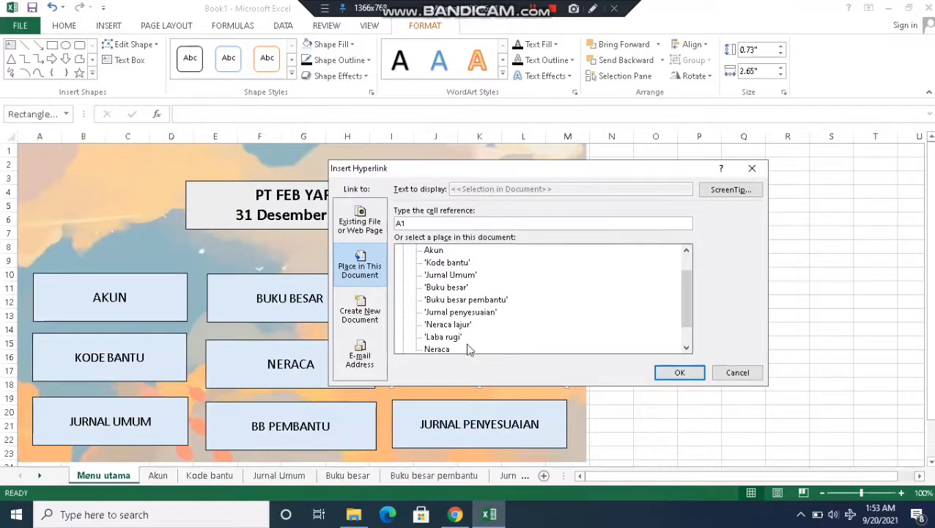
left_click(437, 349)
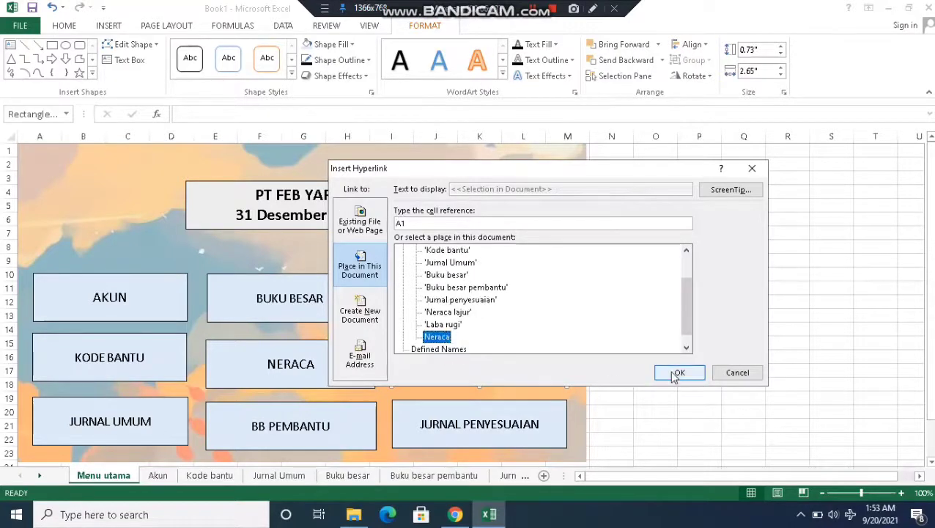
left_click(678, 374)
Step: Hyperlink the JURNAL PENYESUAIAN box to the 'Jurnal penyesuaian' worksheet in this document
left_click(477, 431)
right_click(476, 431)
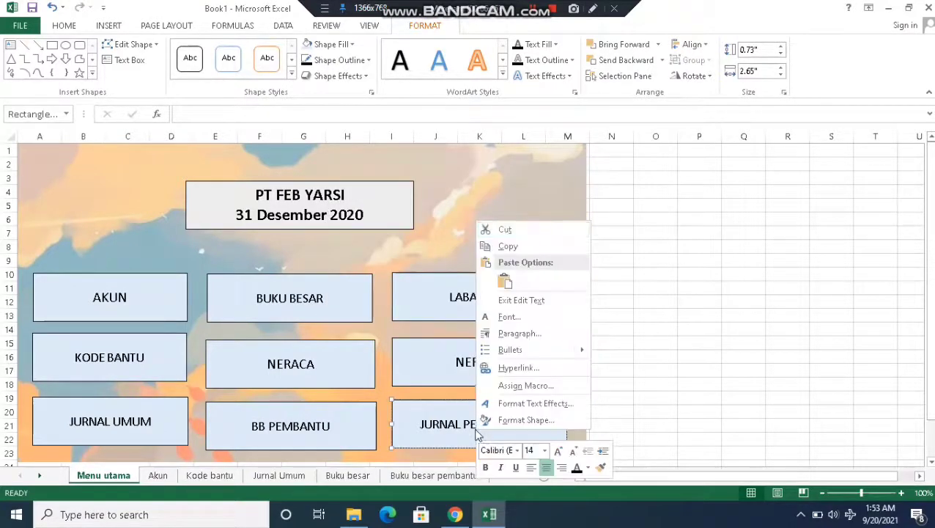
left_click(507, 367)
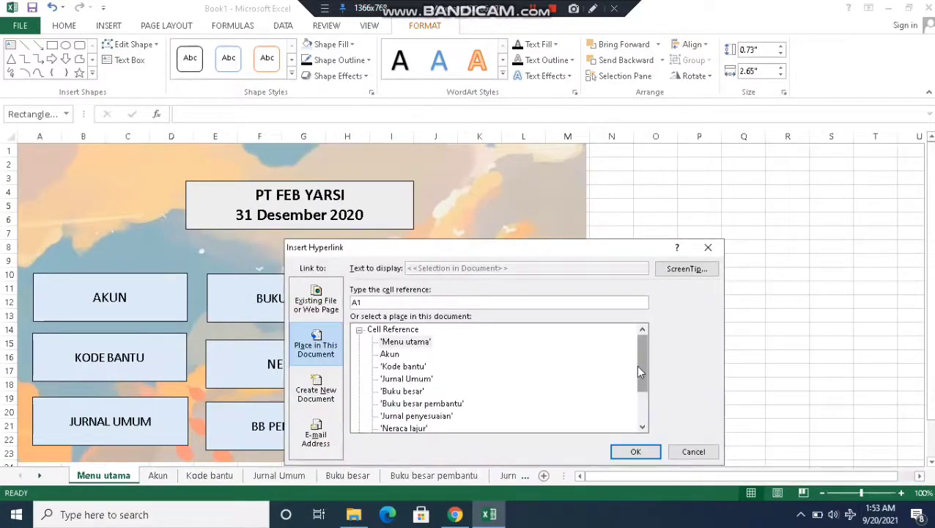
left_click(416, 415)
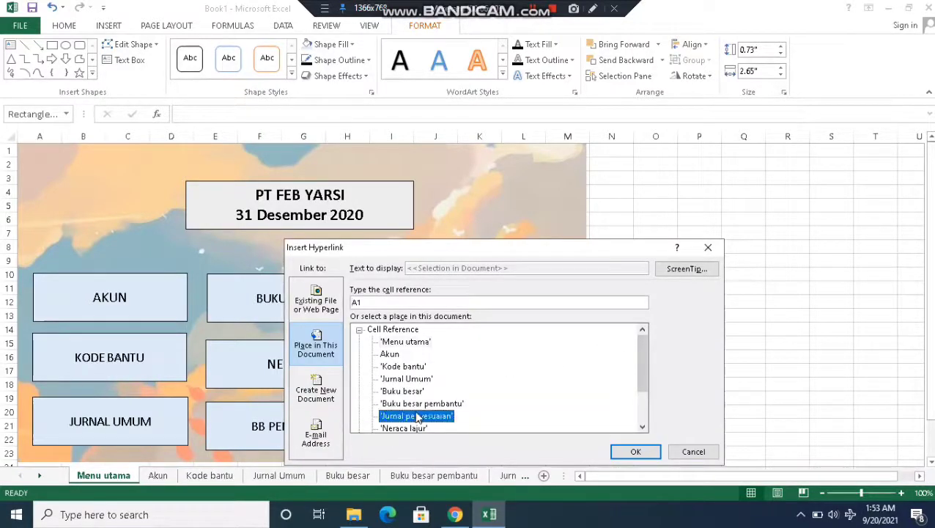
left_click(622, 447)
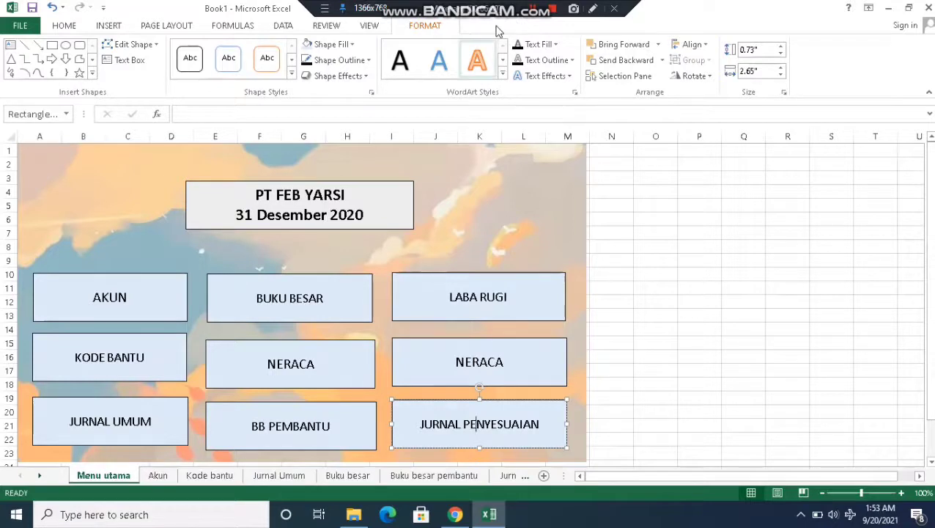
Step: Change the text of the NERACA box below LABA RUGI to 'NERACA lAJUR'
left_click(503, 364)
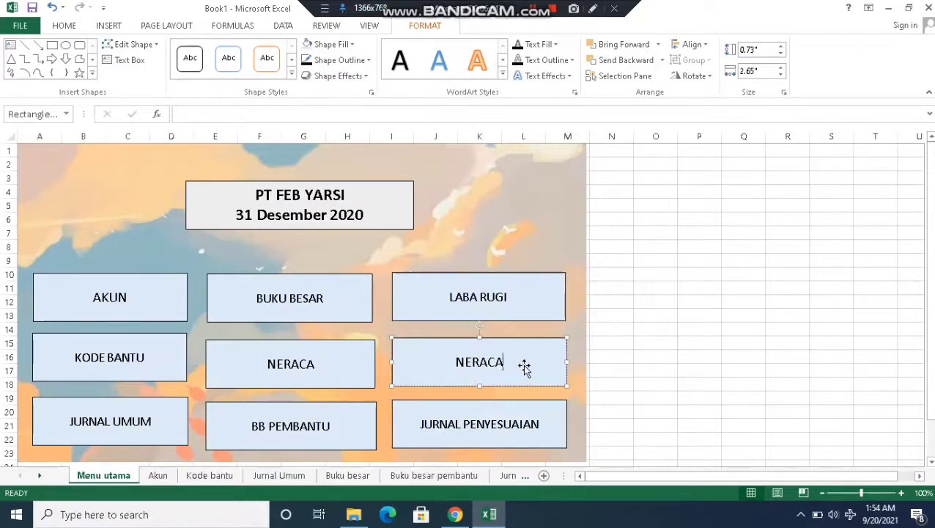
type("lajur")
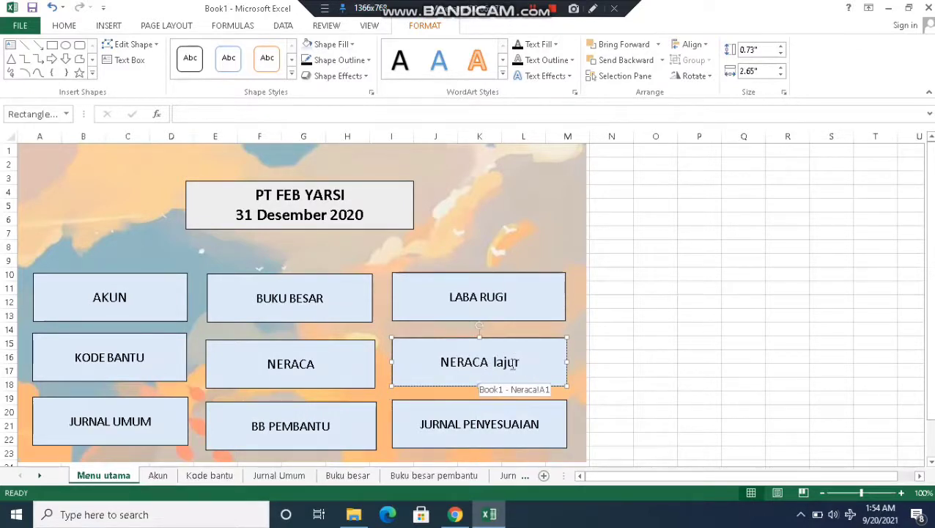
key("BackSpace")
key("BackSpace")
key("BackSpace")
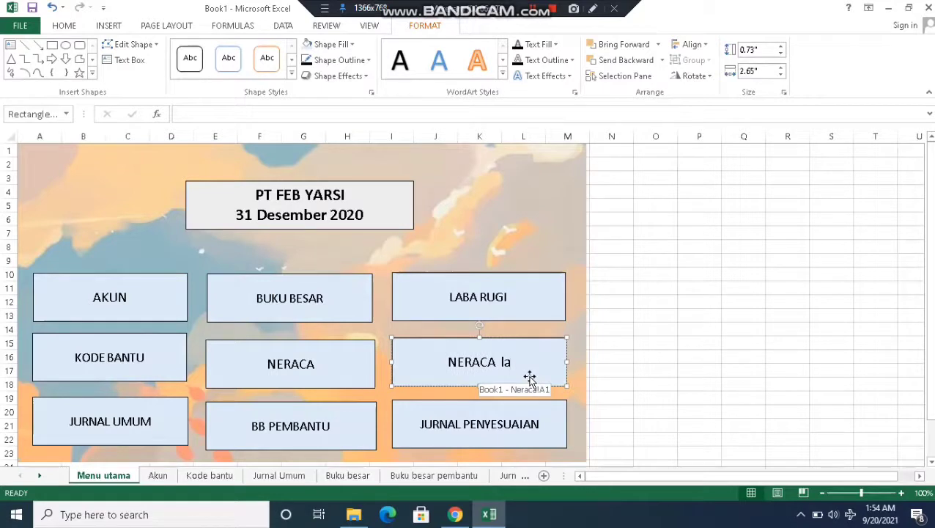
key("BackSpace")
type("AJUR")
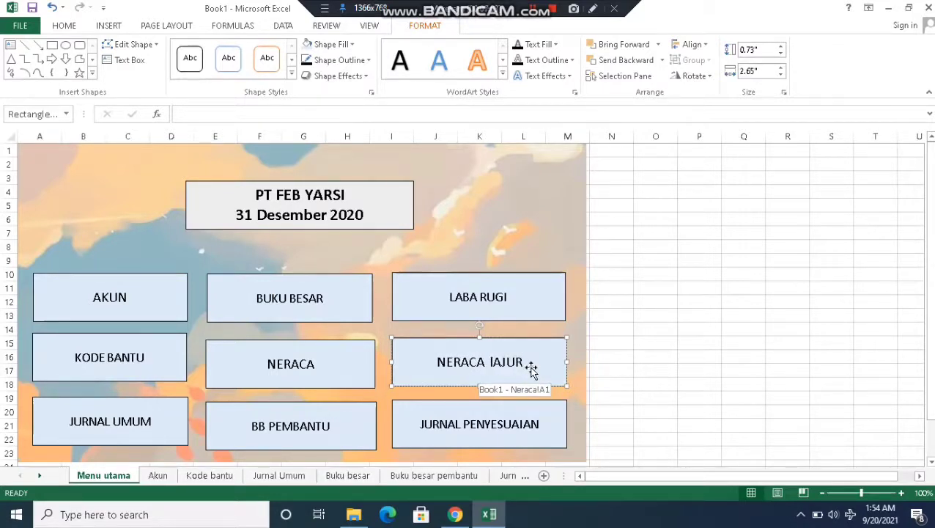
left_click(611, 361)
Step: Test the NERACA lAJUR box's hyperlink twice, returning to the Menu utama worksheet in between
left_click(525, 366)
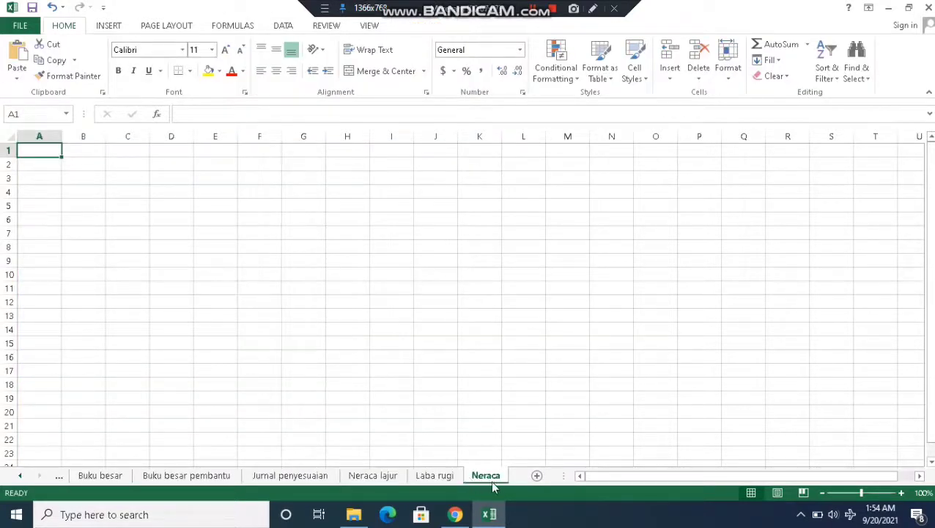
left_click(21, 475)
left_click(20, 475)
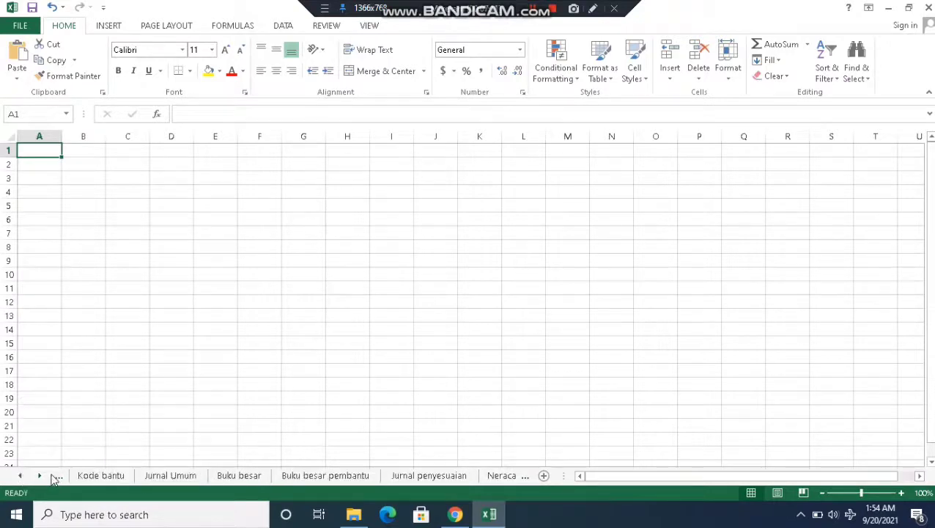
left_click(39, 476)
left_click(39, 476)
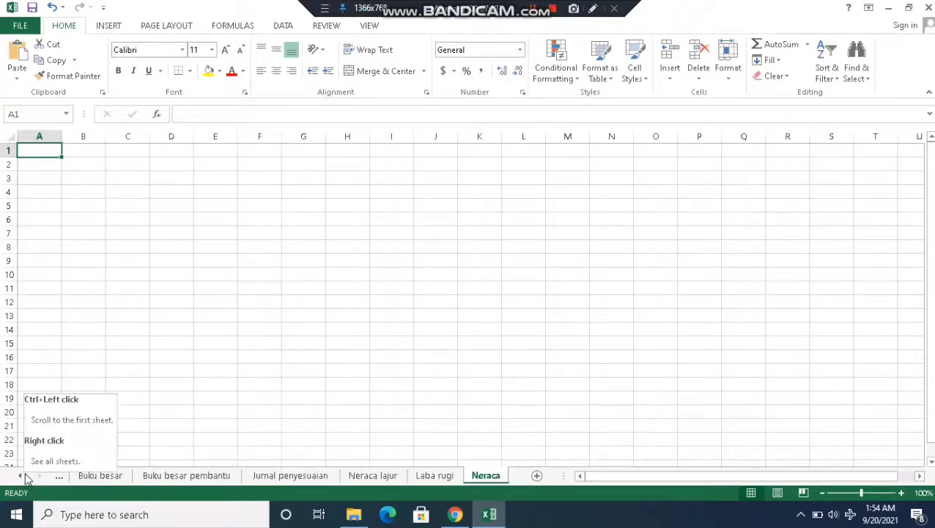
left_click(22, 476)
left_click(22, 475)
left_click(22, 476)
left_click(22, 476)
left_click(104, 475)
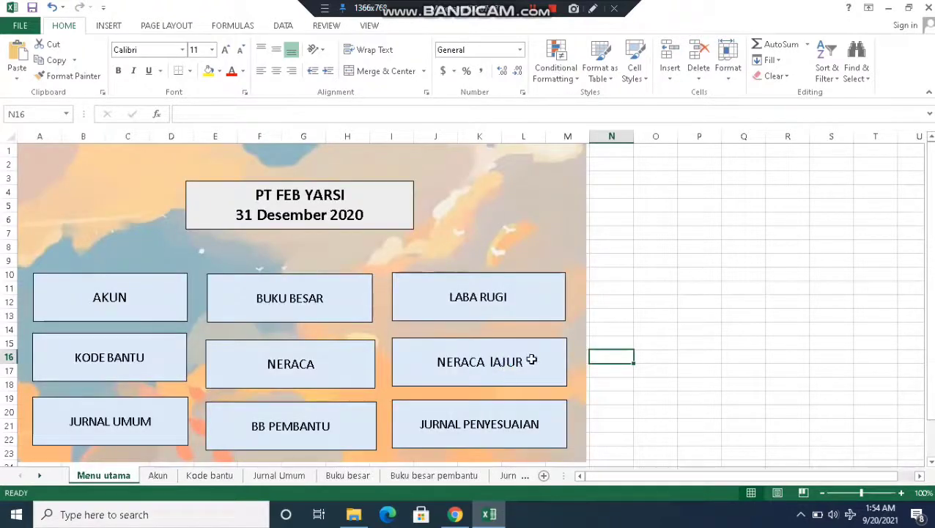
left_click(532, 359)
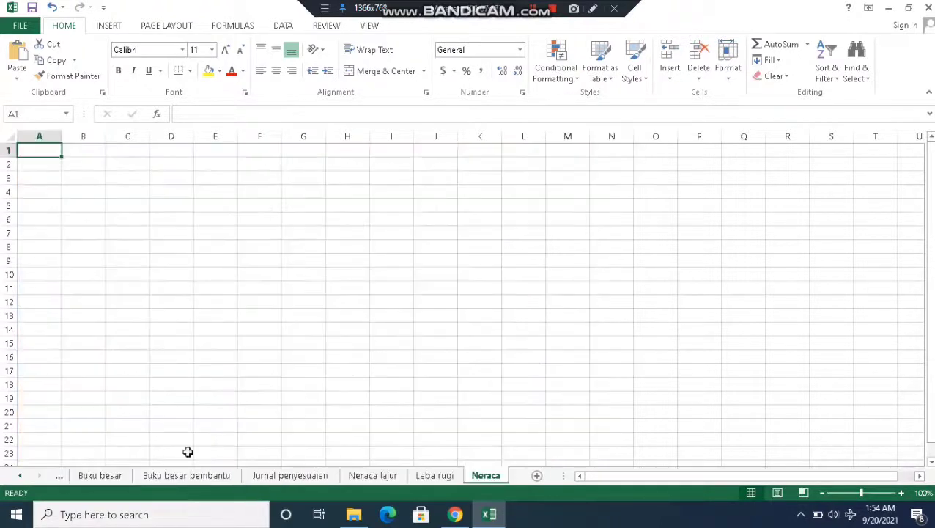
Step: Return to the Menu utama worksheet and change the text of the NERACA lAJUR box to 'NERACA'
left_click(22, 476)
left_click(22, 476)
left_click(22, 475)
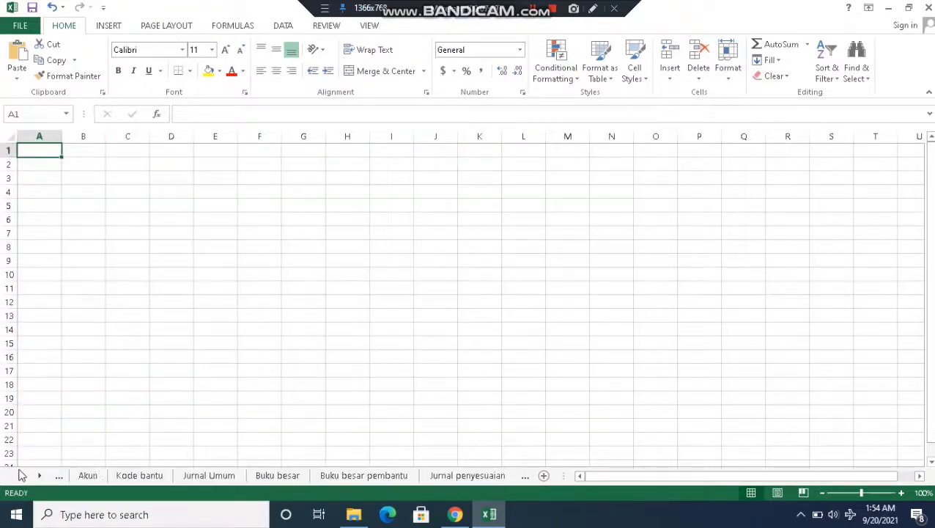
left_click(22, 476)
left_click(82, 476)
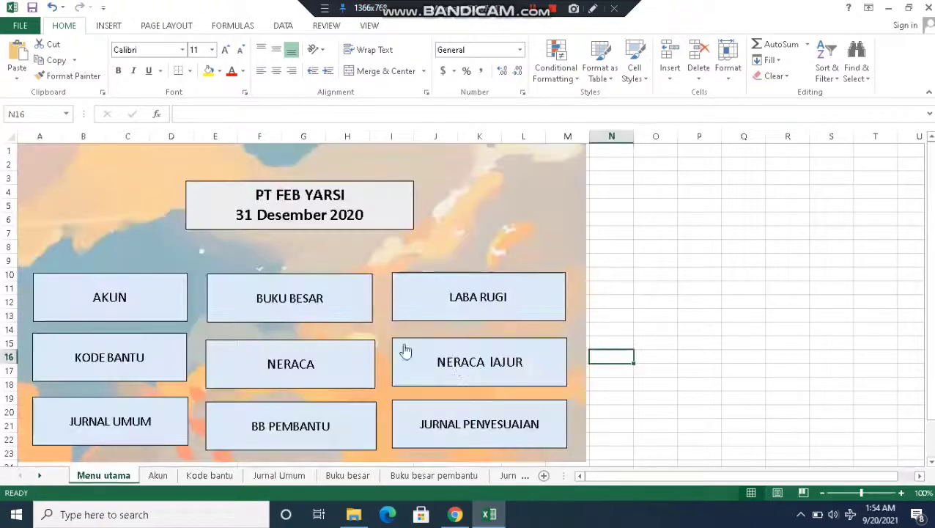
right_click(475, 366)
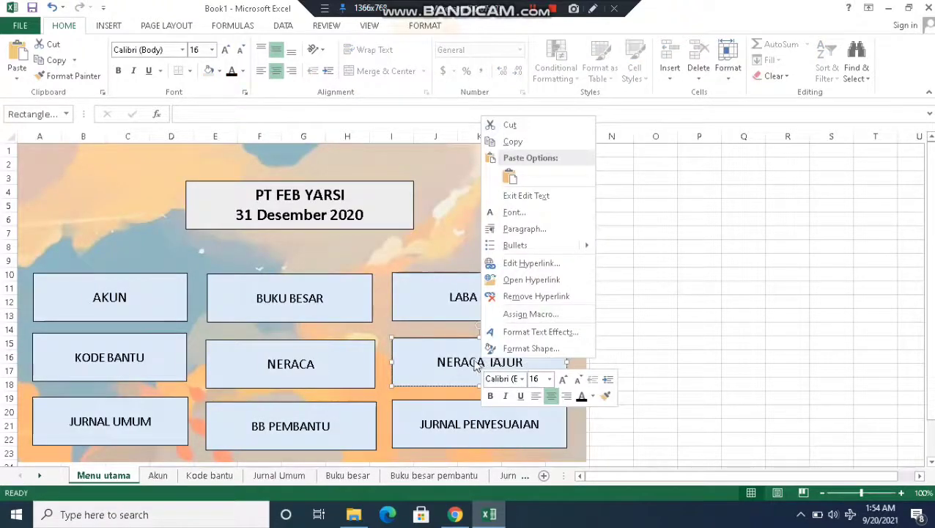
key("Escape")
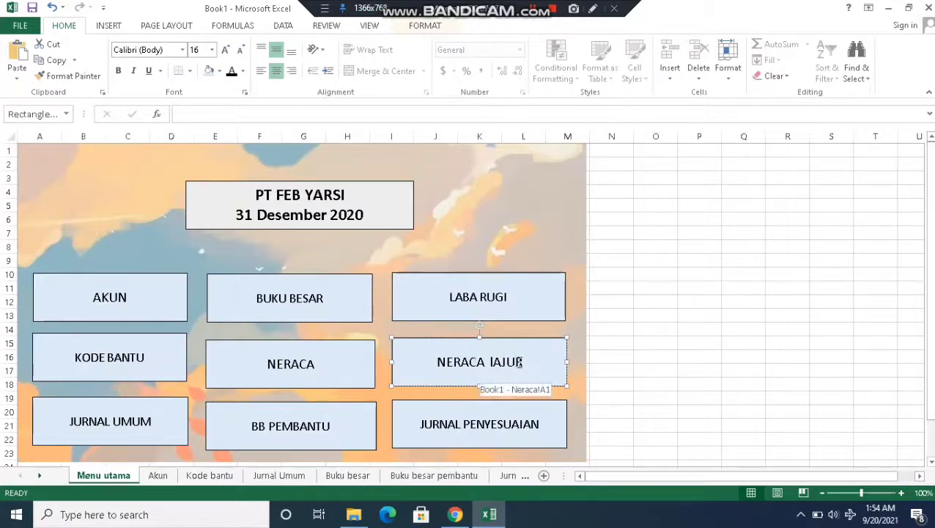
key("BackSpace")
key("BackSpace")
key("BackSpace")
key("BackSpace")
key("BackSpace")
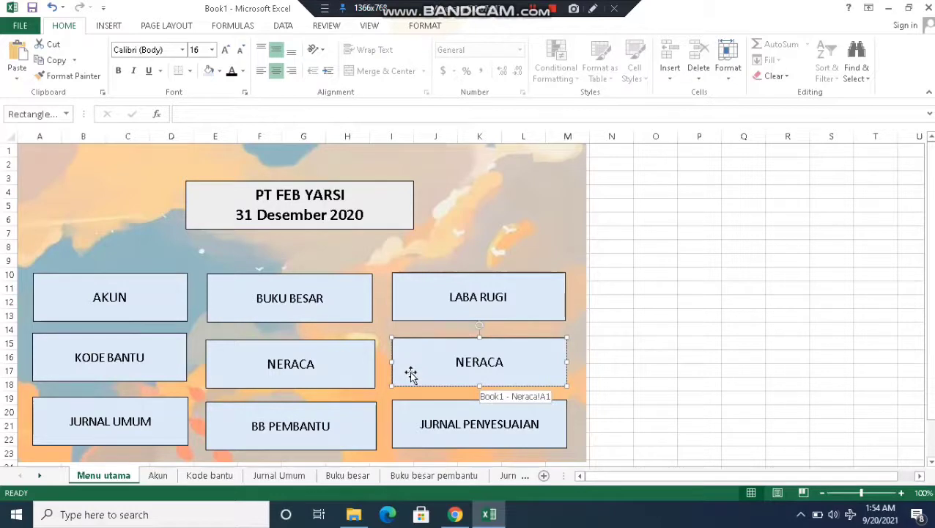
Step: Change the text of the NERACA box below BUKU BESAR to 'NERACA LAJUR' and test its hyperlink
left_click(312, 363)
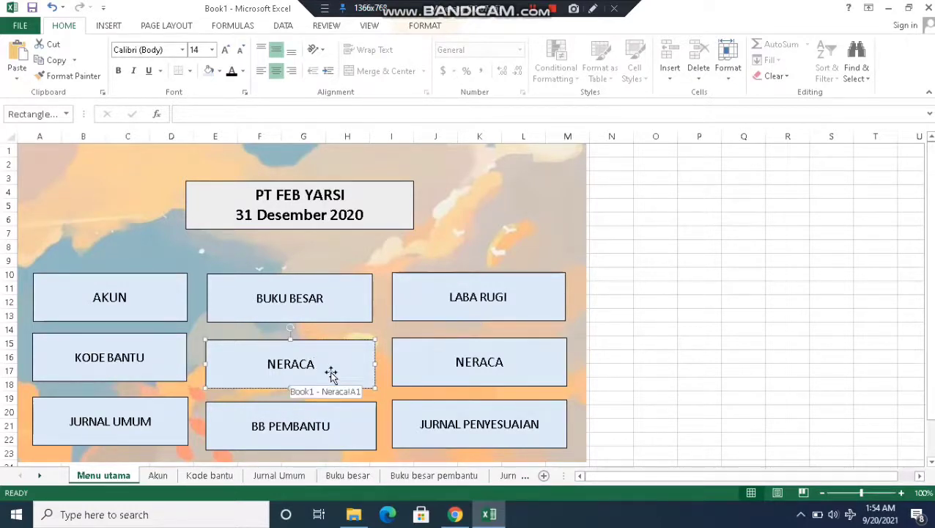
type("LAJUR")
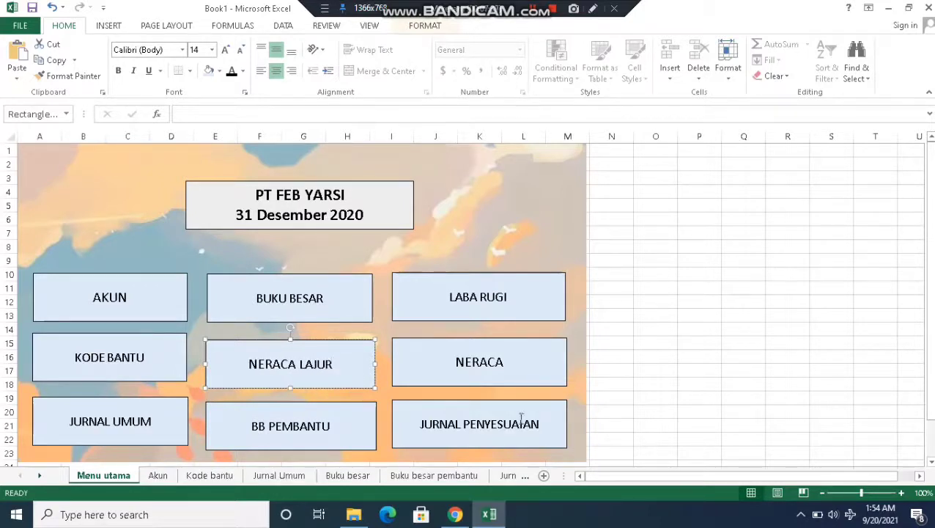
left_click(614, 399)
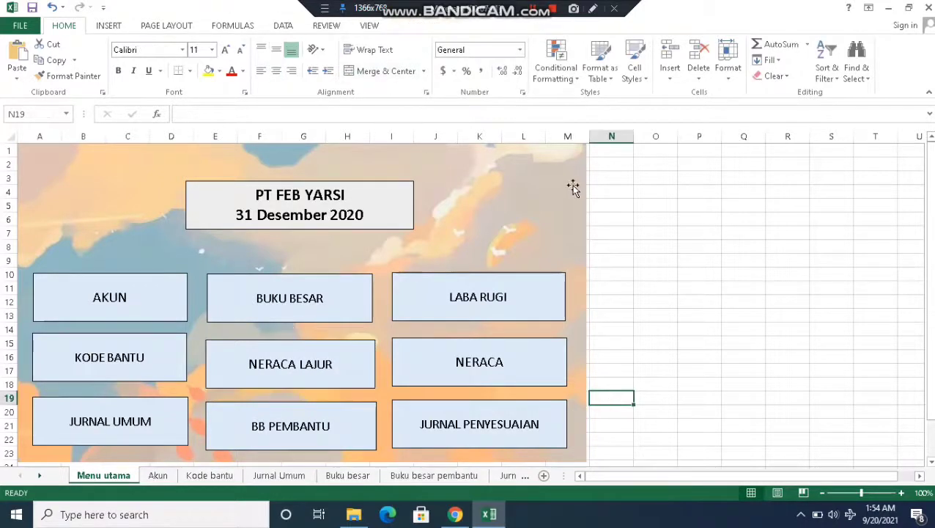
left_click(309, 366)
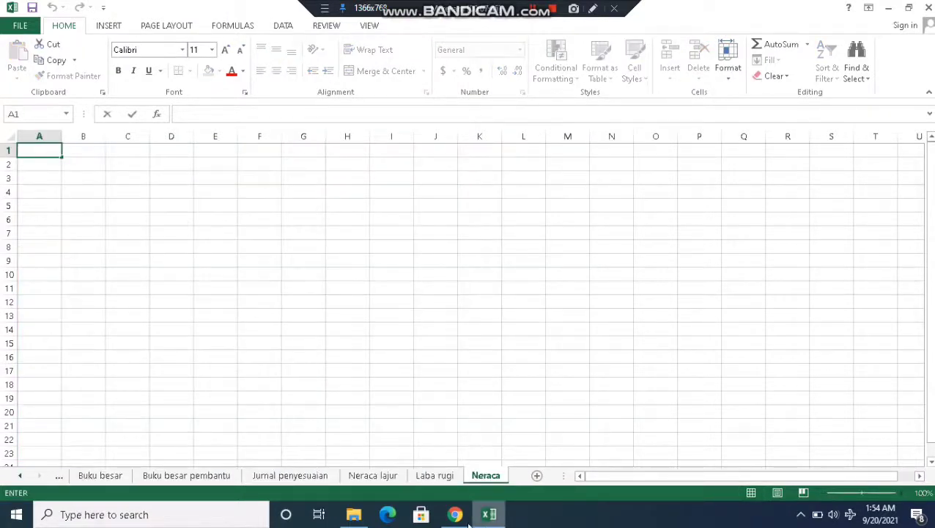
Step: Switch to the tutorial PDF in Chrome and read the Daftar Akun section, from the account groups through the account table
mouse_move(456, 515)
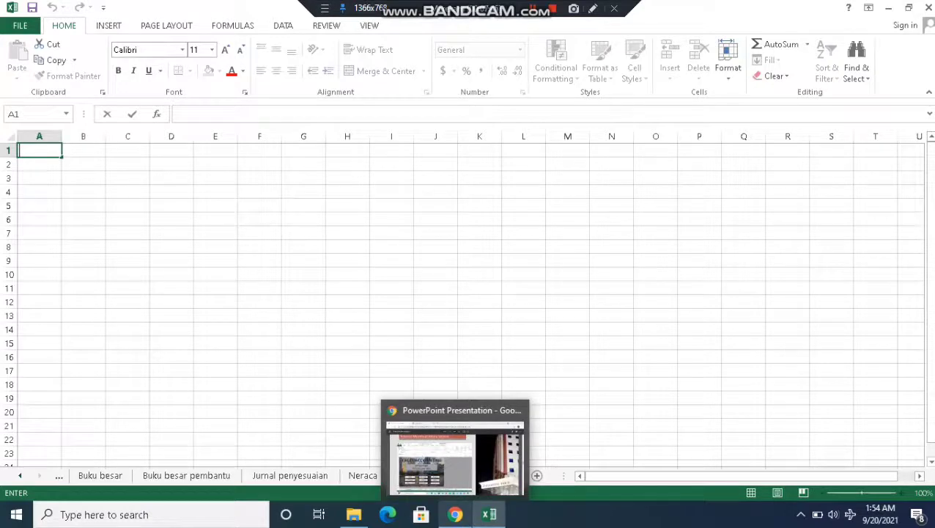
left_click(456, 459)
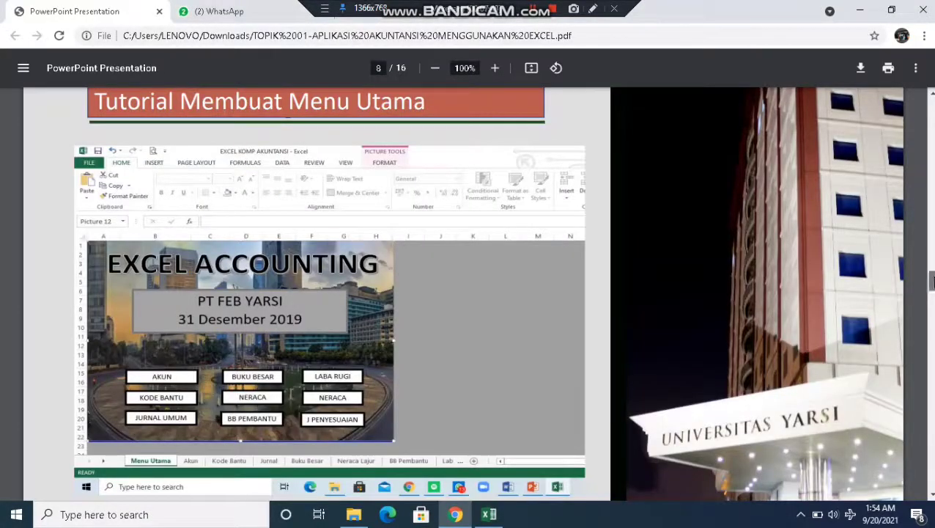
scroll(933, 292, "down", 3)
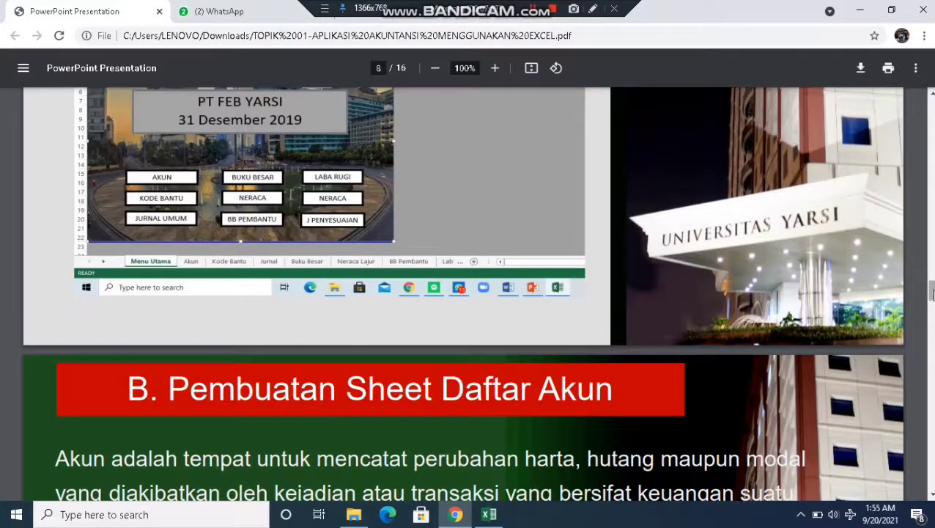
left_click_drag(932, 292, 932, 306)
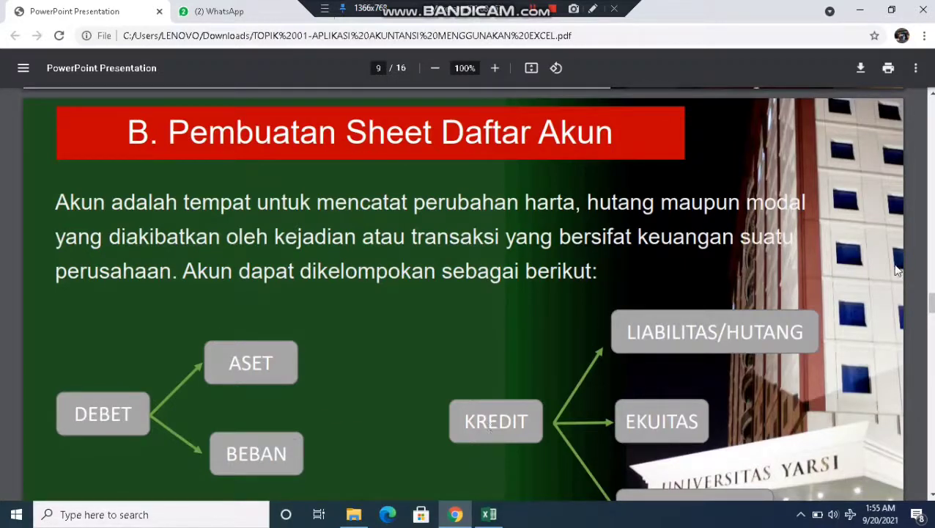
scroll(463, 293, "down", 2)
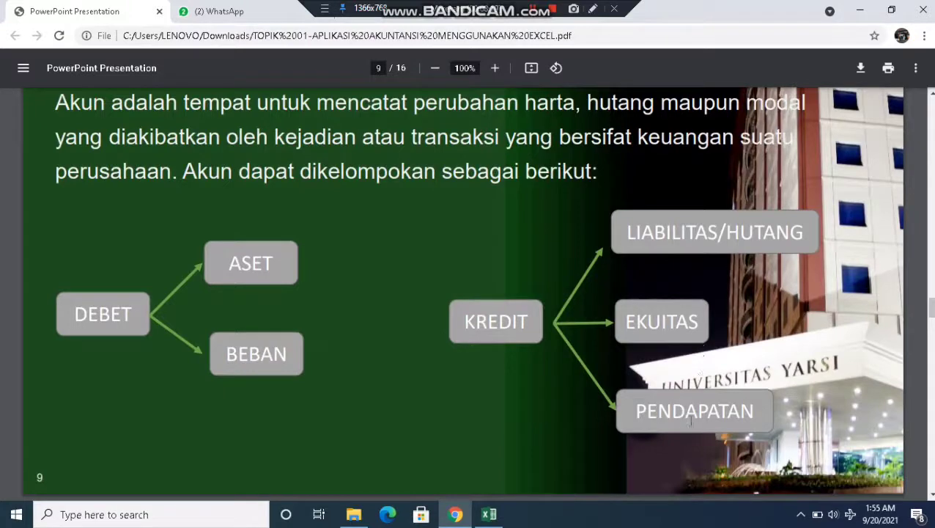
left_click_drag(932, 315, 928, 338)
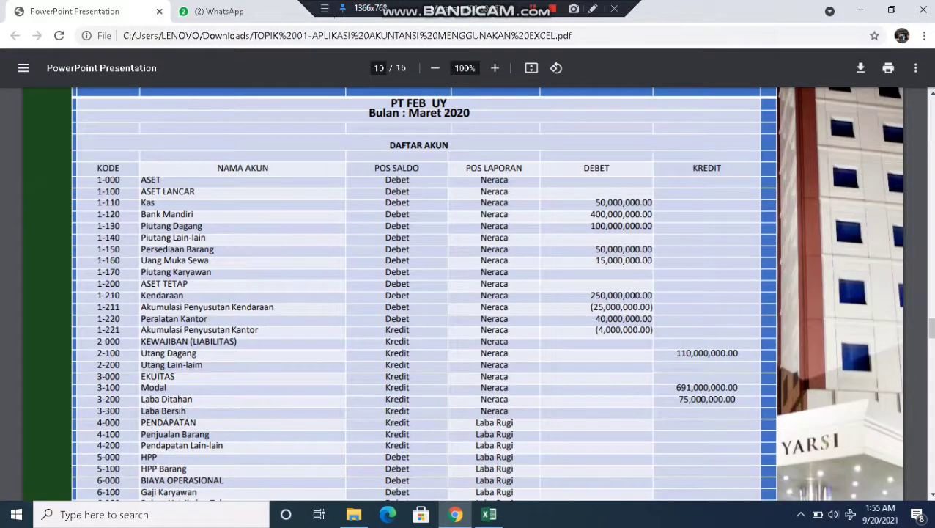
left_click_drag(931, 328, 932, 344)
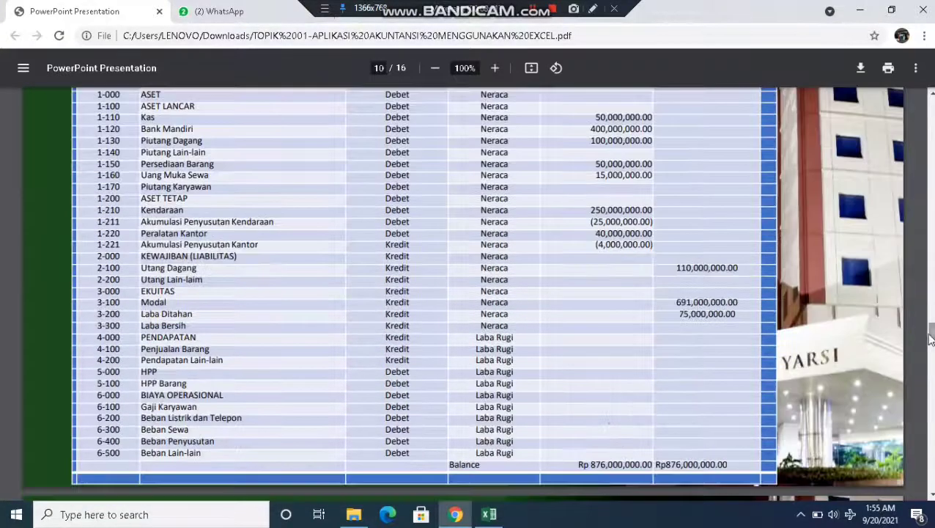
Step: Switch back to Excel and open the Akun worksheet
left_click(491, 517)
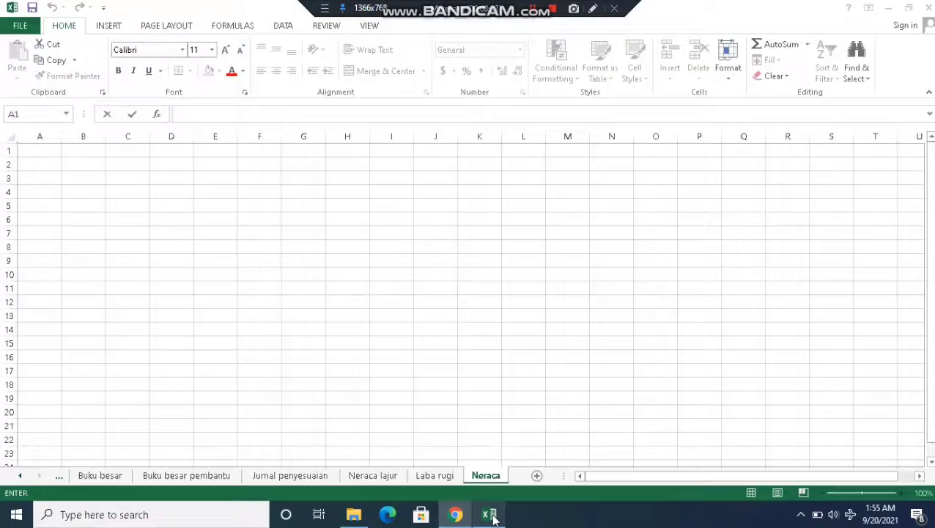
left_click(19, 477)
left_click(19, 476)
left_click(19, 477)
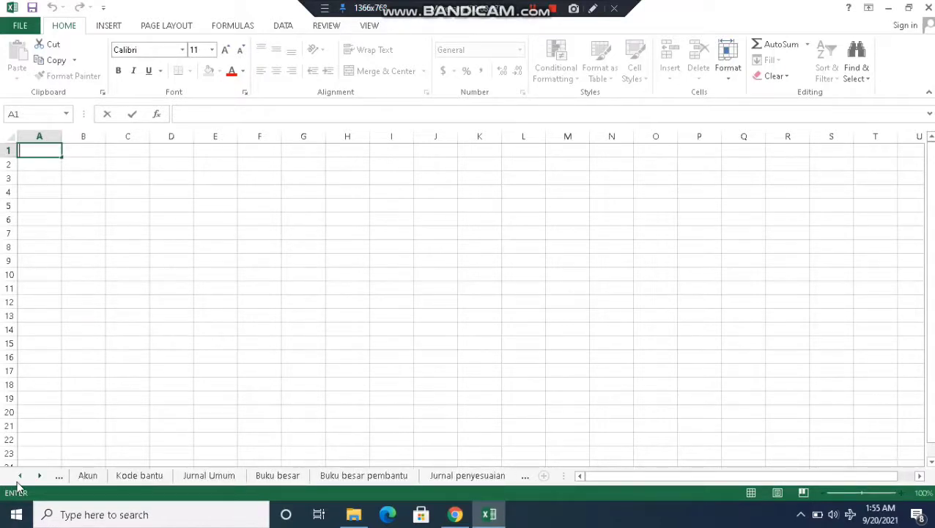
left_click(19, 477)
left_click(151, 477)
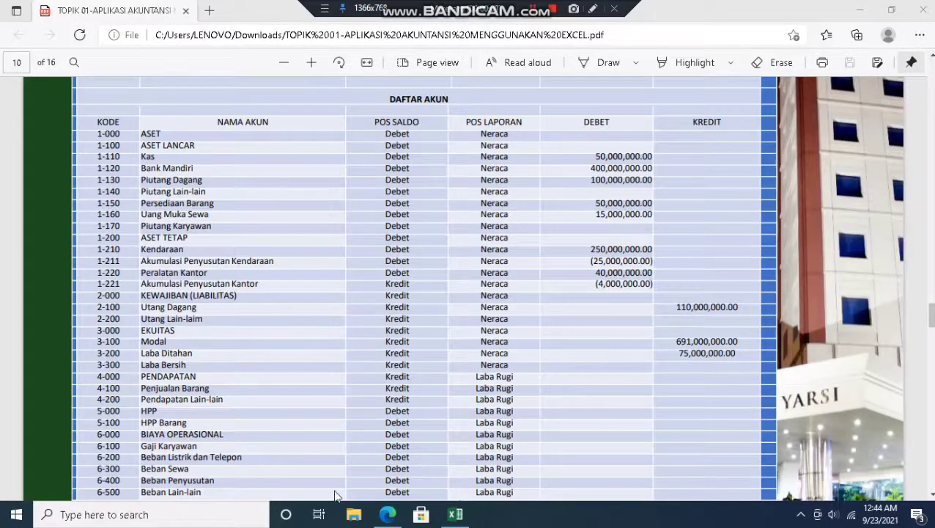
Step: Switch to the EXCEL.xlsx workbook and validate cell C6 with an in-cell dropdown list of DEBIT, KREDIT and -, with Ignore blank turned off
mouse_move(457, 517)
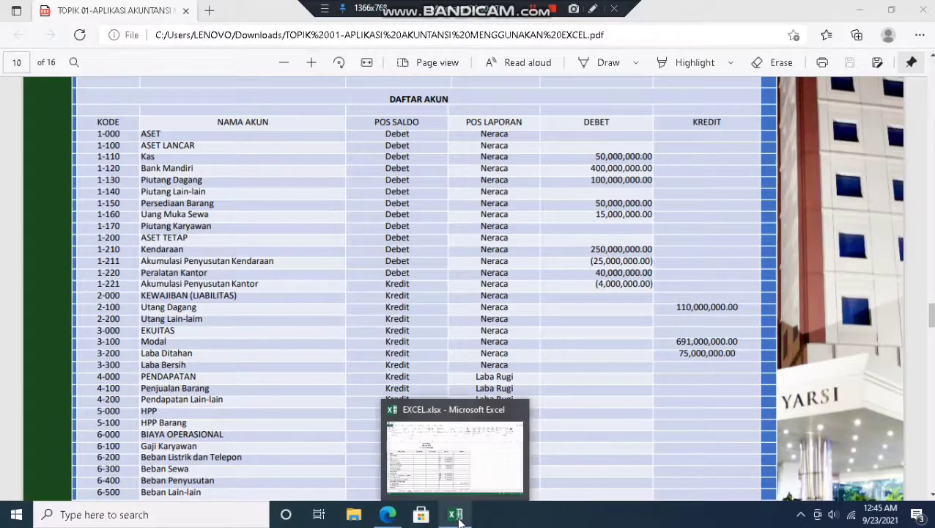
left_click(475, 464)
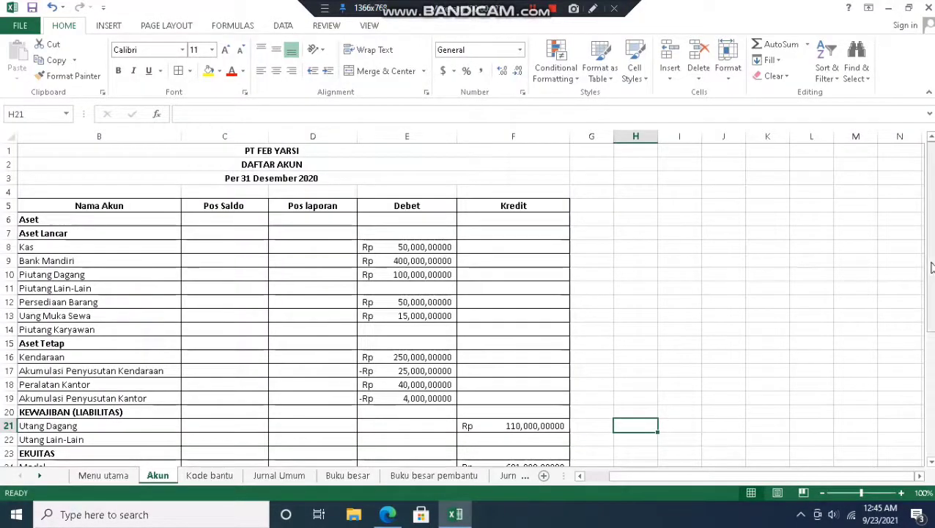
left_click_drag(933, 268, 932, 275)
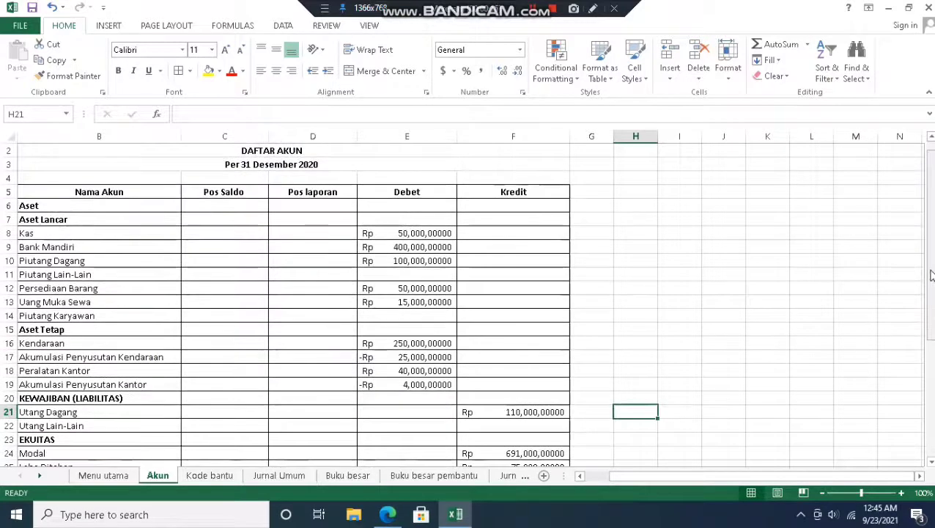
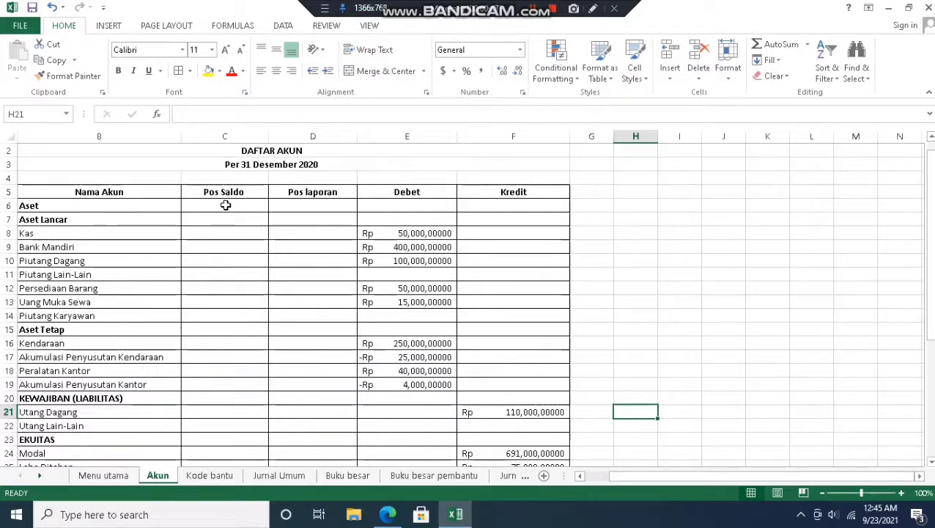
left_click(226, 205)
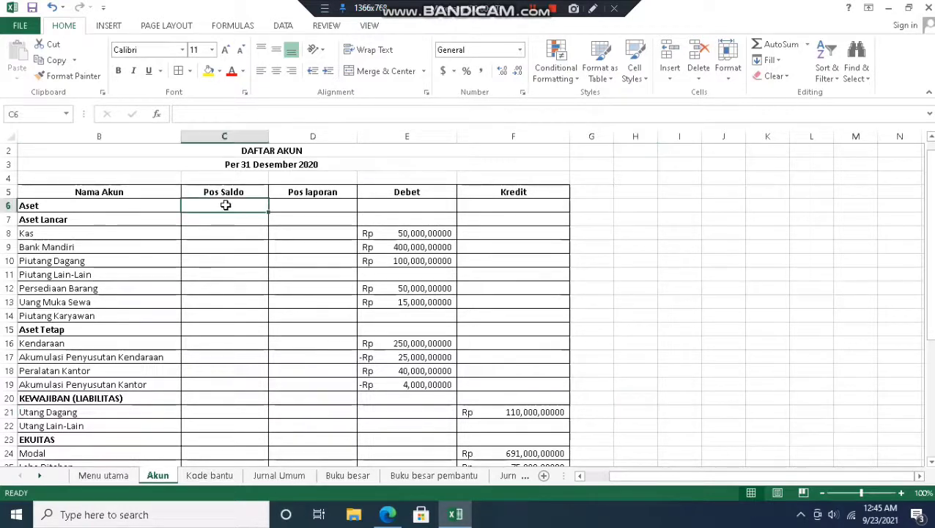
left_click(284, 27)
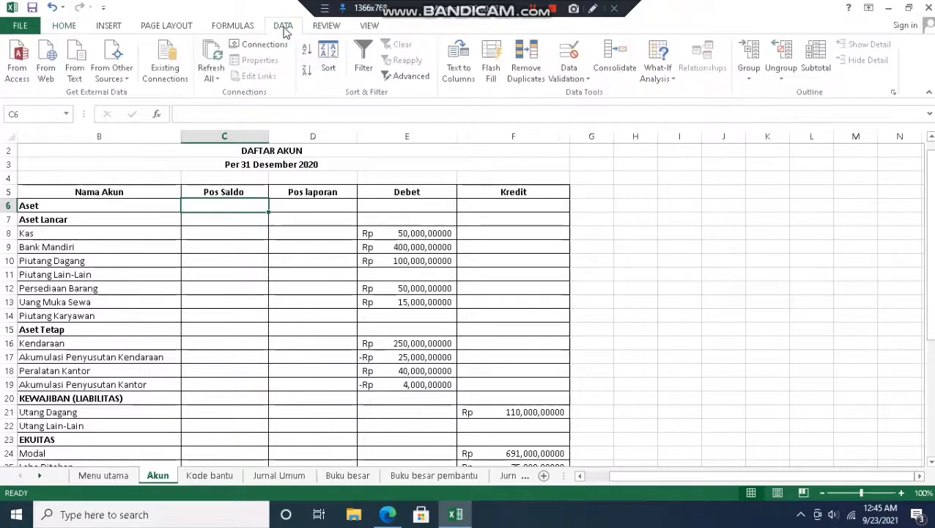
left_click(569, 53)
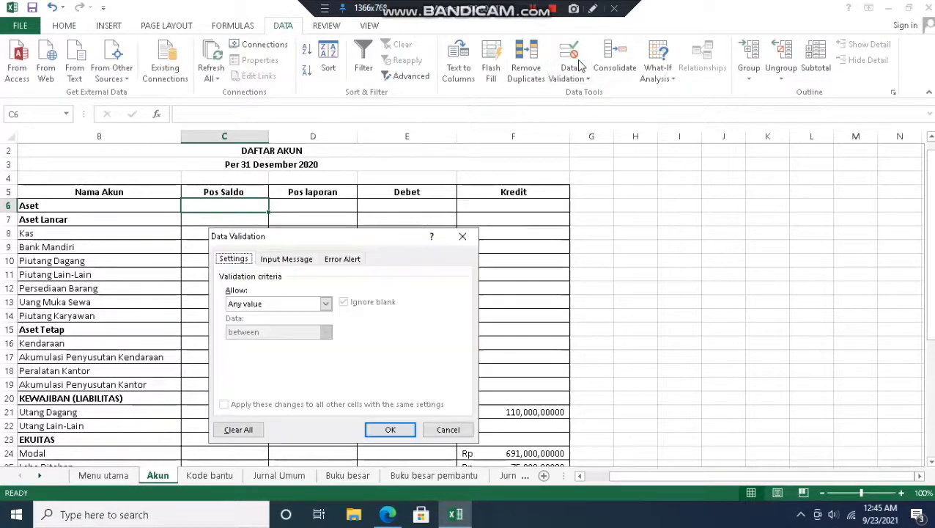
left_click(326, 304)
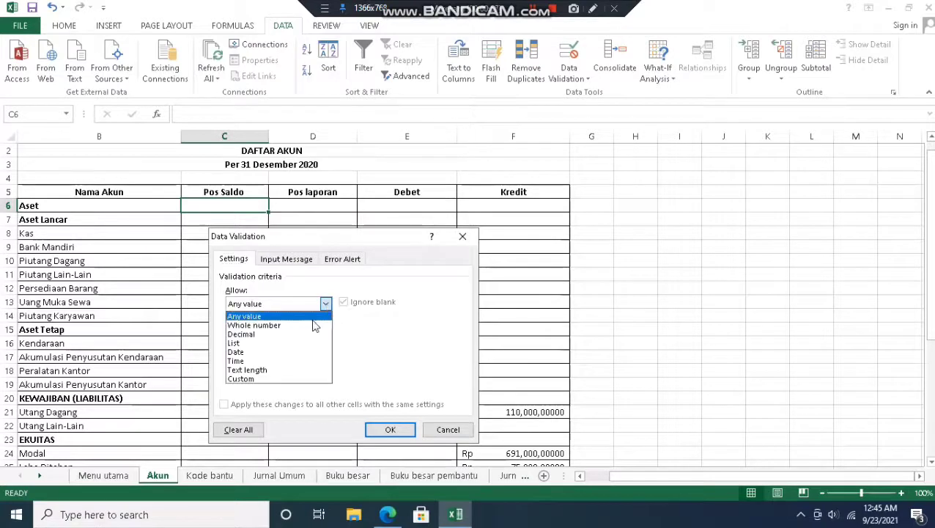
left_click(293, 340)
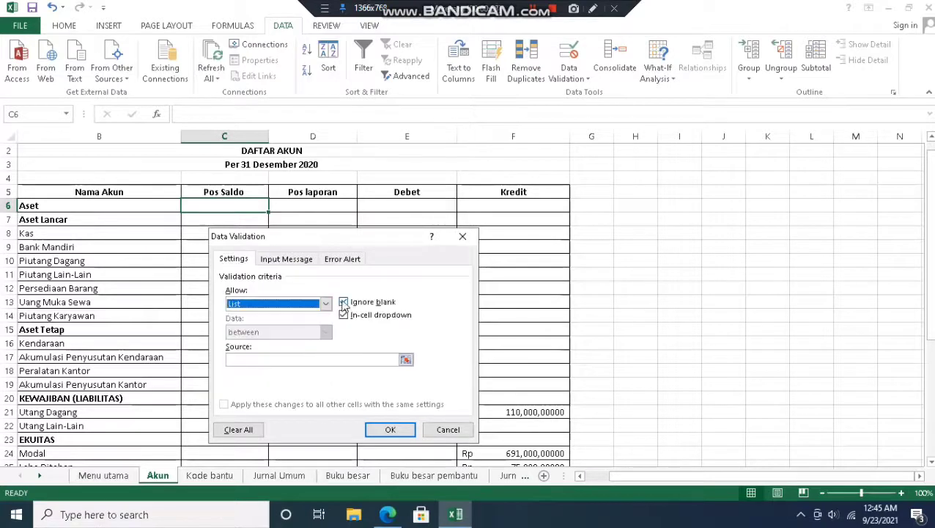
left_click(343, 302)
left_click(302, 363)
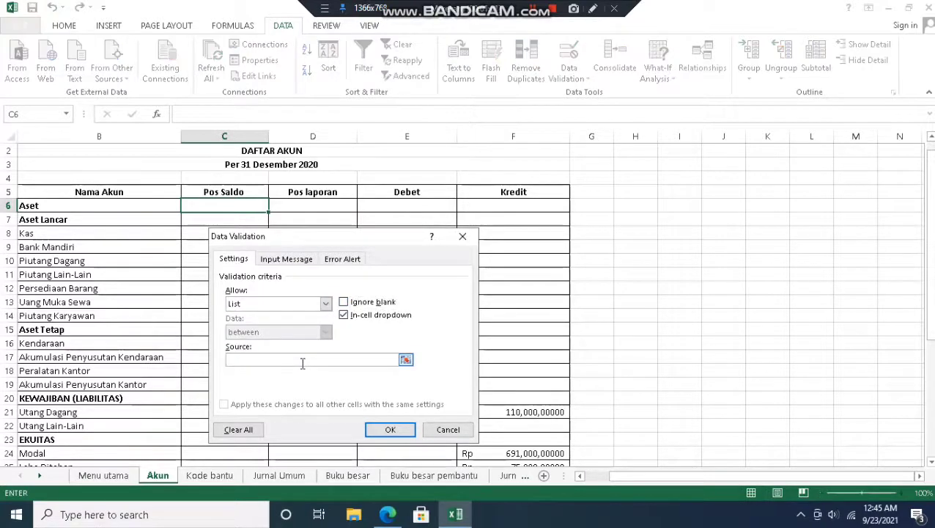
type("DEBIT,")
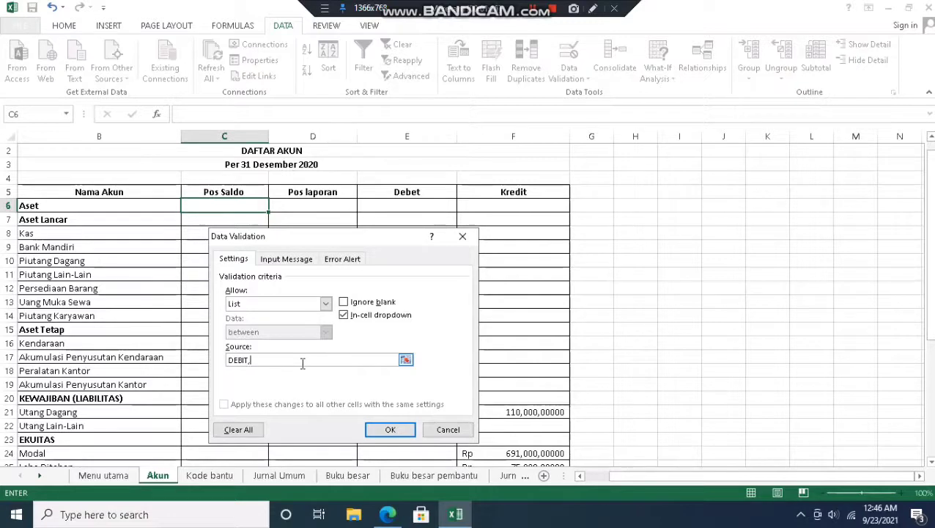
type("REDIT,-")
left_click(389, 428)
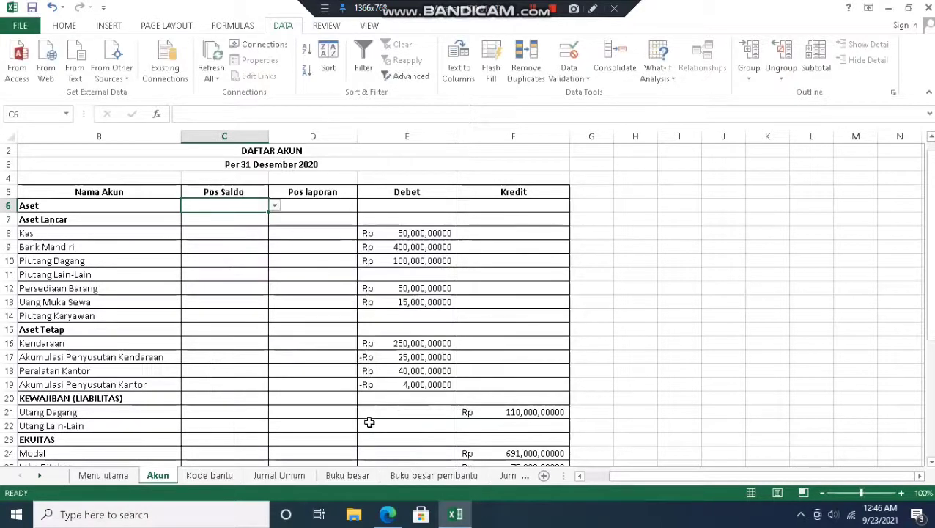
Step: Choose DEBIT from the dropdown list as the Pos Saldo of the Aset row
left_click(275, 208)
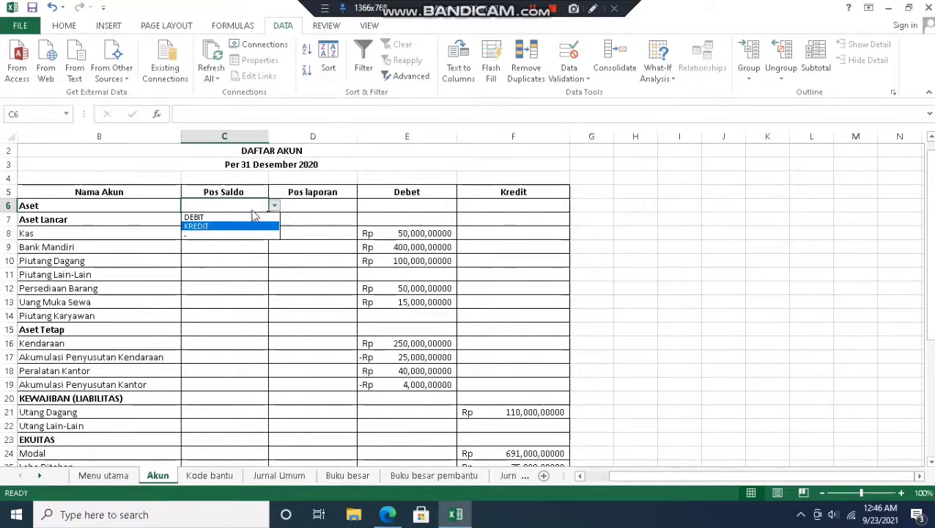
left_click(264, 207)
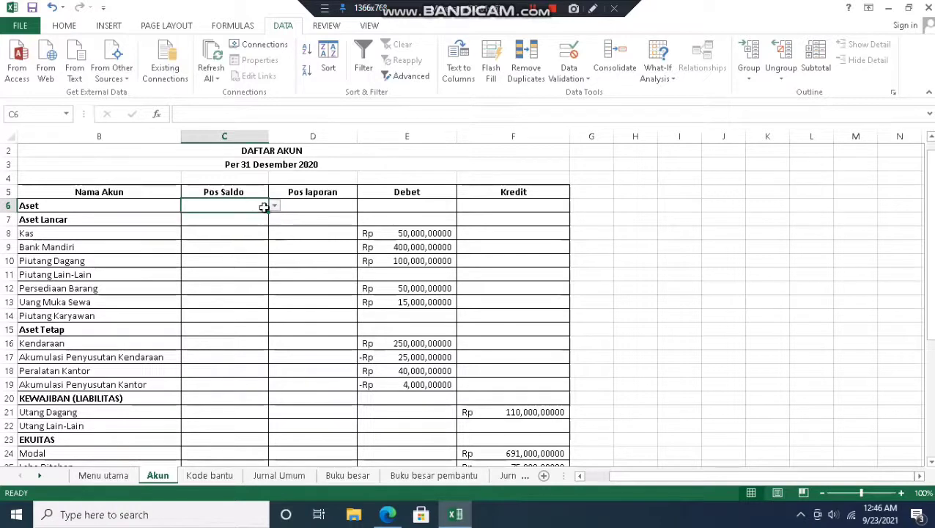
left_click(274, 210)
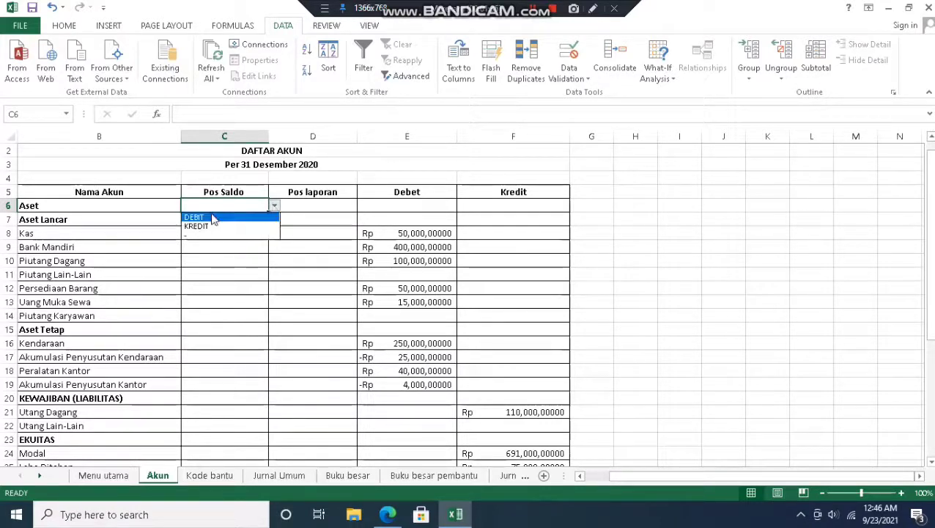
left_click(209, 214)
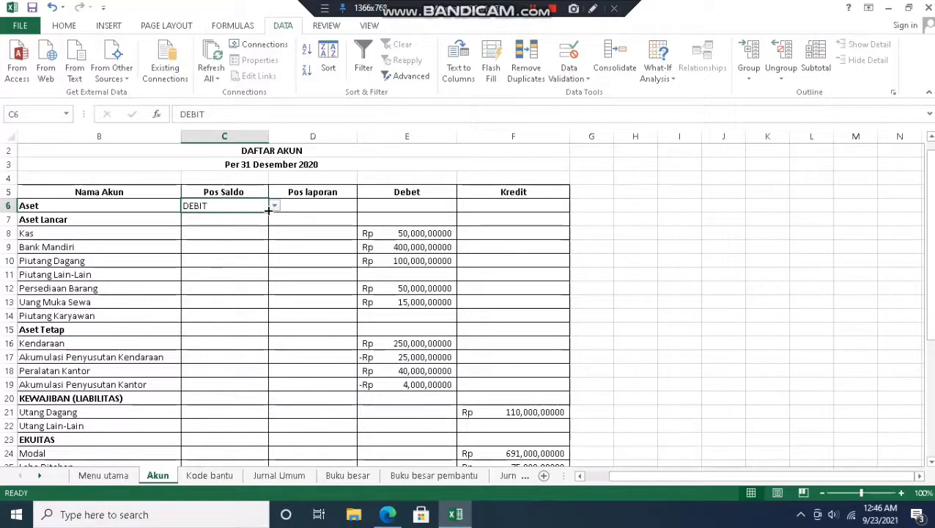
Step: Fill DEBIT down the Pos Saldo column from the Aset row through the Beban Lain-Lain row
left_click_drag(268, 210, 246, 353)
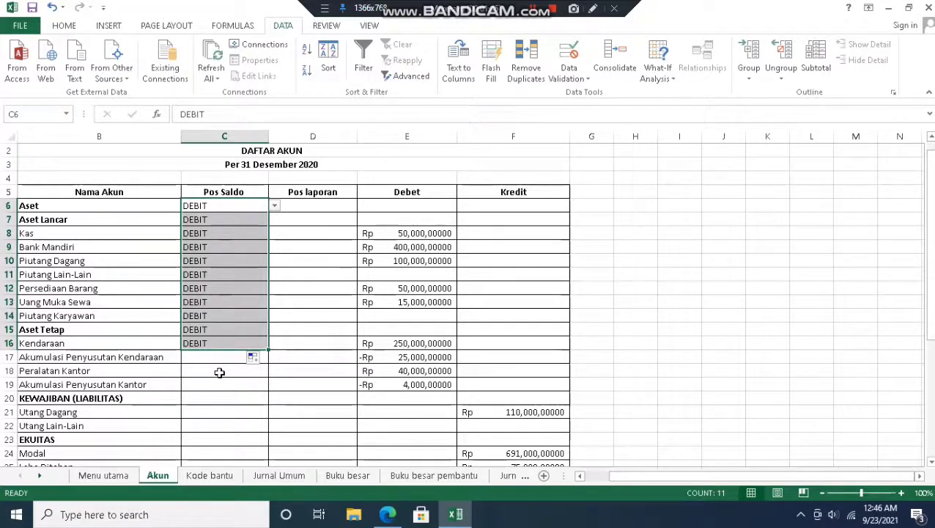
left_click(219, 372)
key("BackSpace")
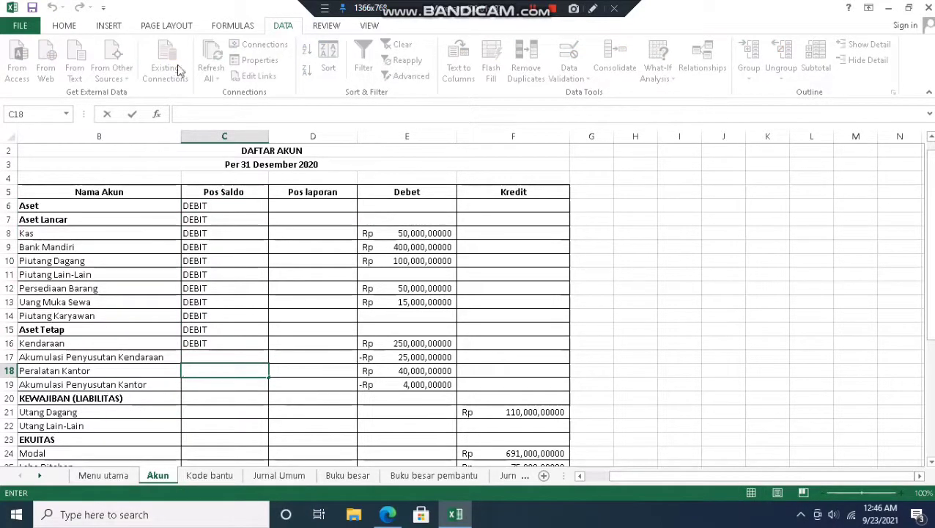
left_click(202, 222)
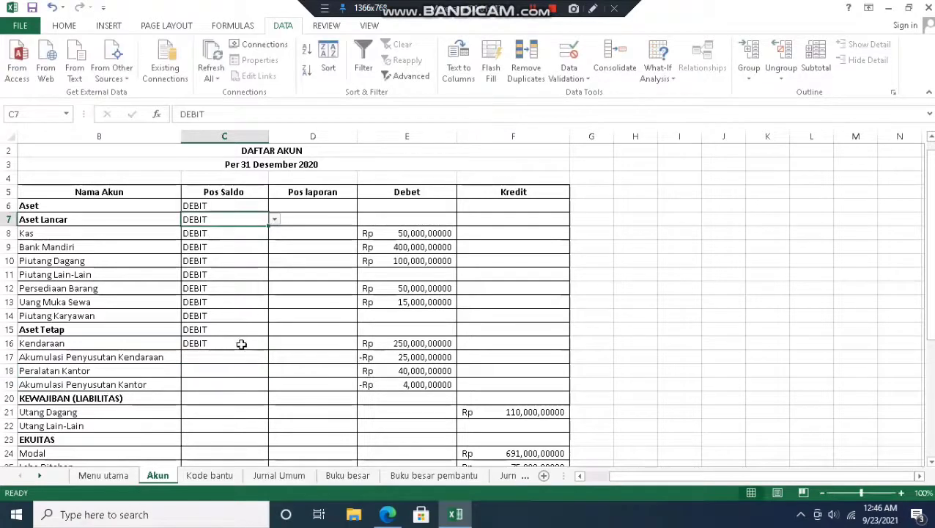
left_click(241, 343)
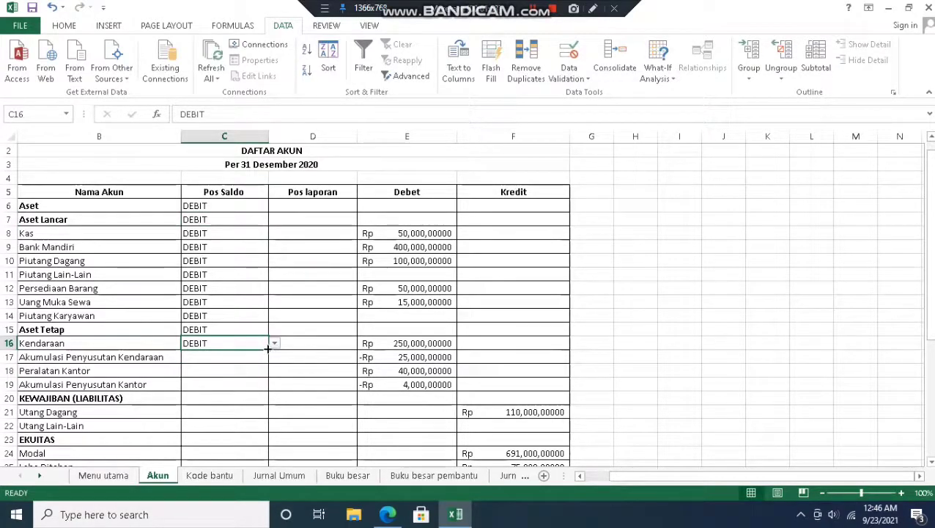
left_click_drag(268, 350, 244, 428)
left_click(355, 374)
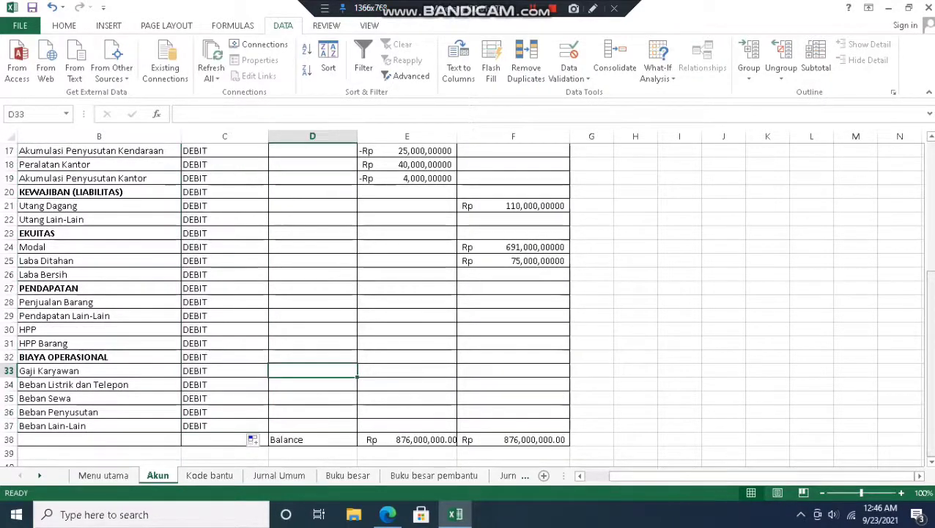
Step: Set the Pos Saldo of Akumulasi Penyusutan Kendaraan and Akumulasi Penyusutan Kantor to KREDIT using their dropdown lists
left_click_drag(929, 326, 929, 196)
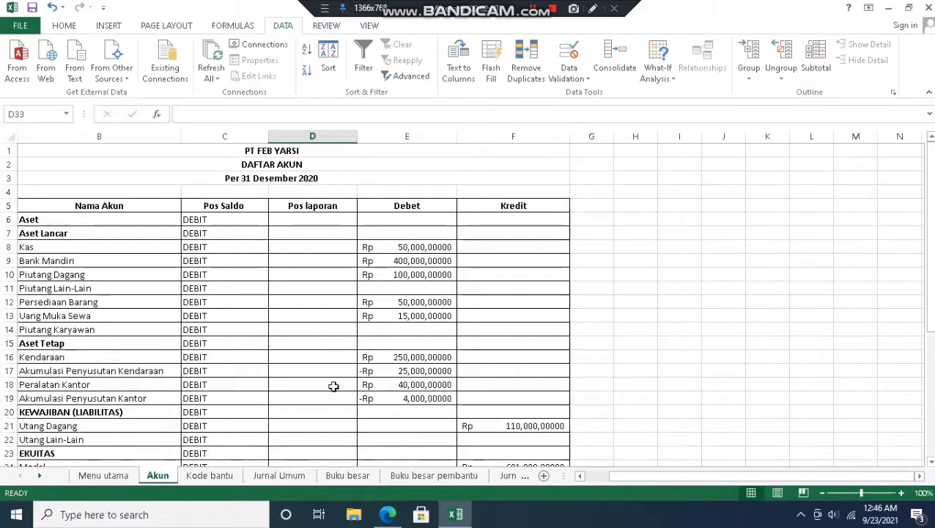
left_click(248, 371)
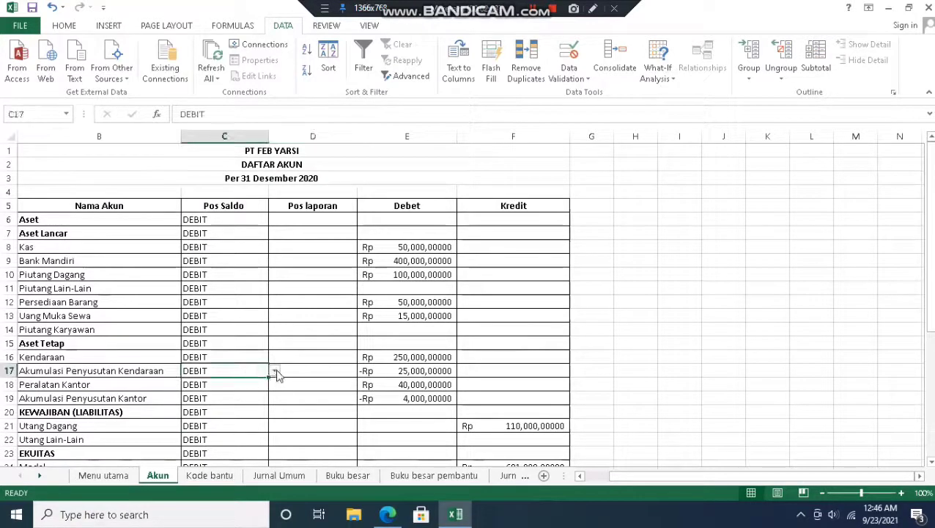
left_click(275, 373)
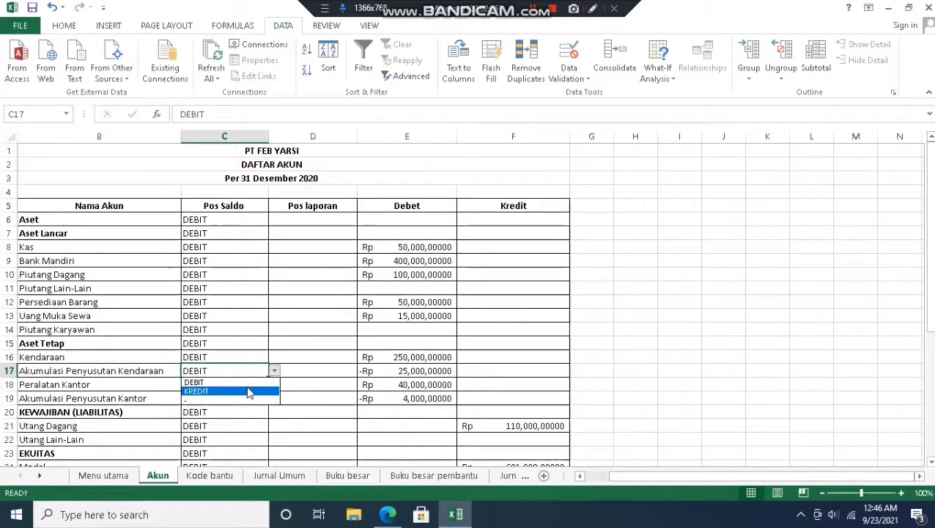
left_click(250, 391)
left_click(237, 409)
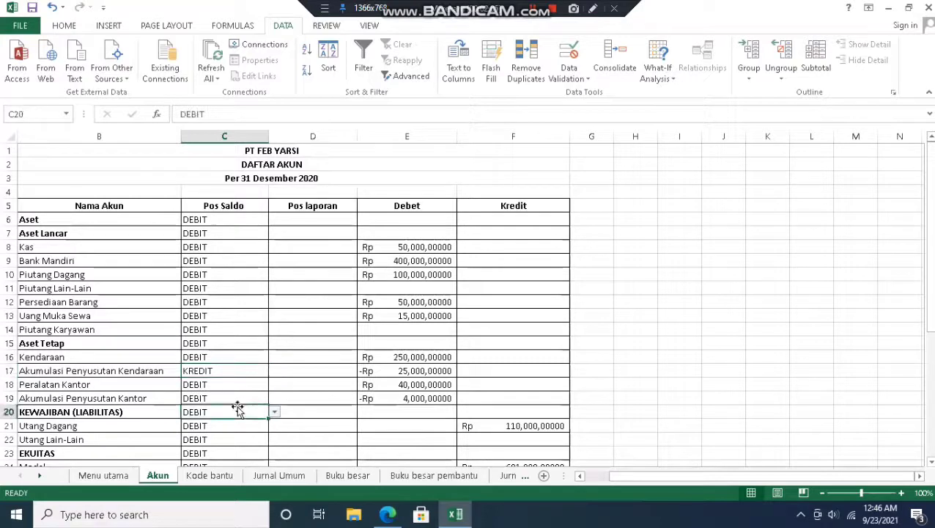
left_click(241, 398)
left_click(276, 400)
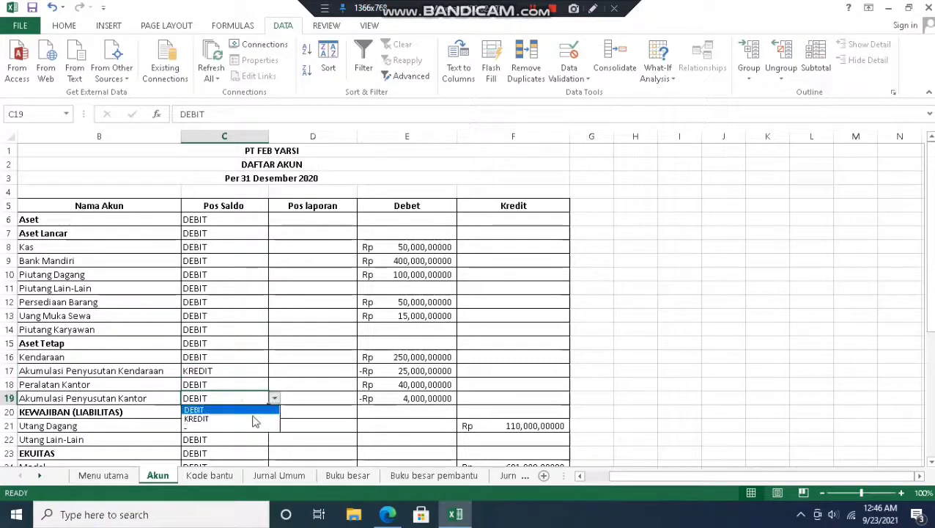
left_click(253, 418)
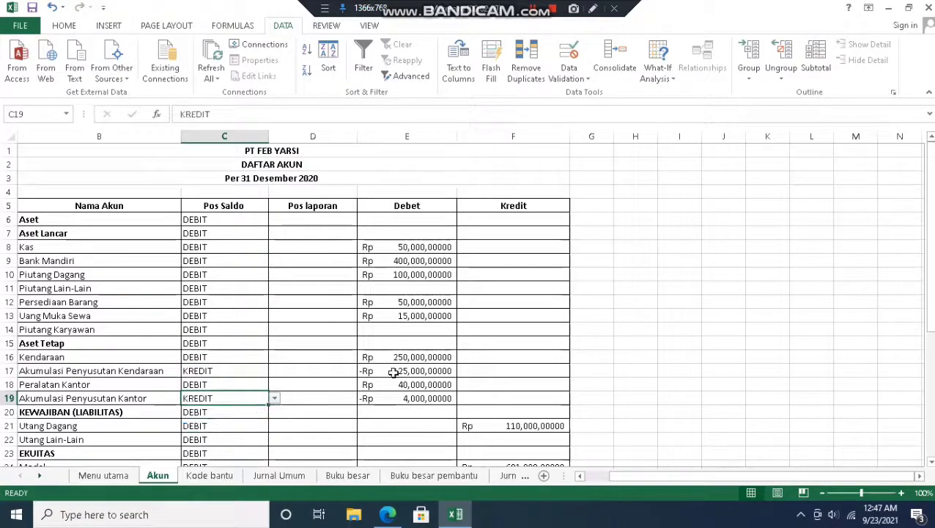
Step: Set the Pos Saldo of KEWAJIBAN (LIABILITAS) to KREDIT and fill it down through the Beban Lain-Lain row
left_click_drag(933, 303, 916, 407)
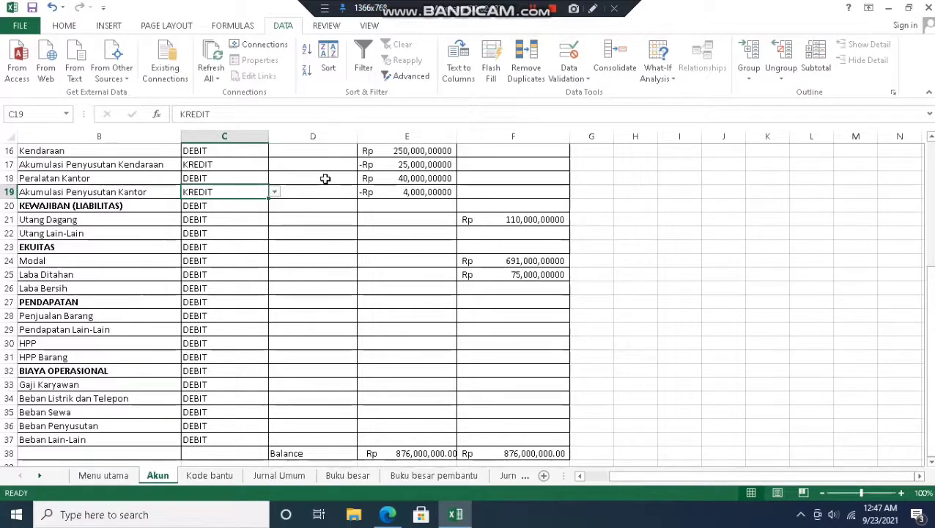
left_click(274, 192)
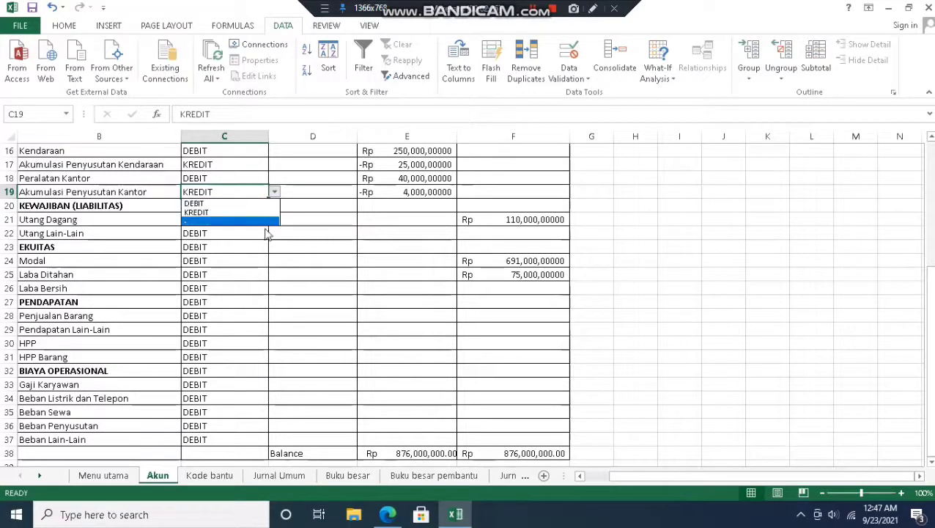
left_click(261, 212)
left_click(263, 212)
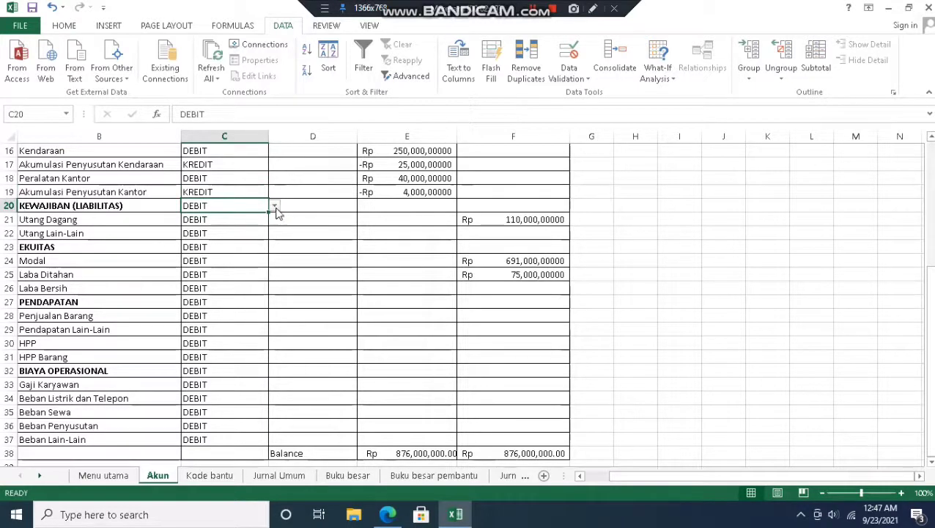
left_click(274, 207)
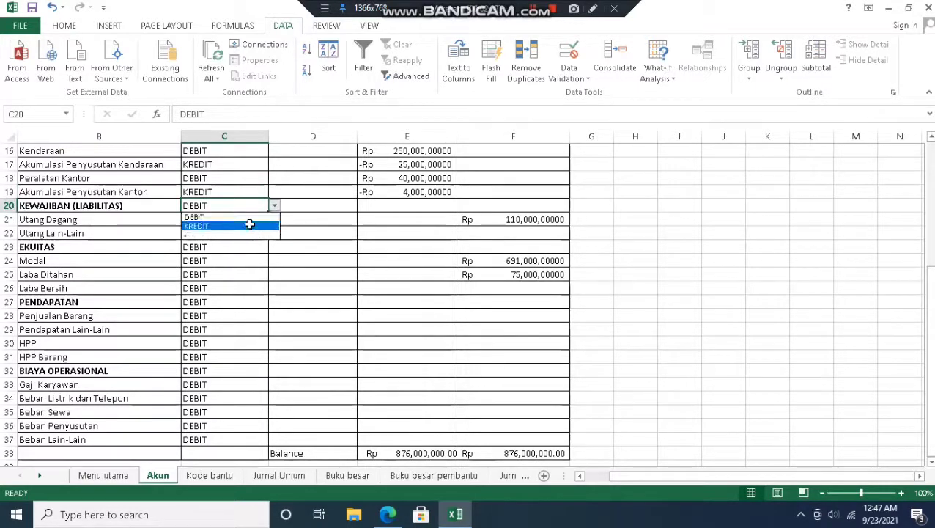
left_click(248, 226)
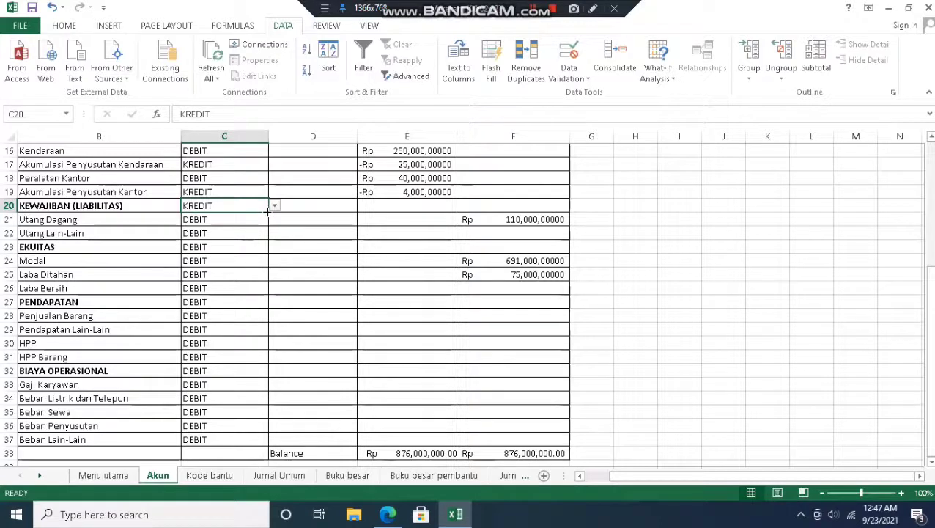
left_click_drag(267, 212, 239, 447)
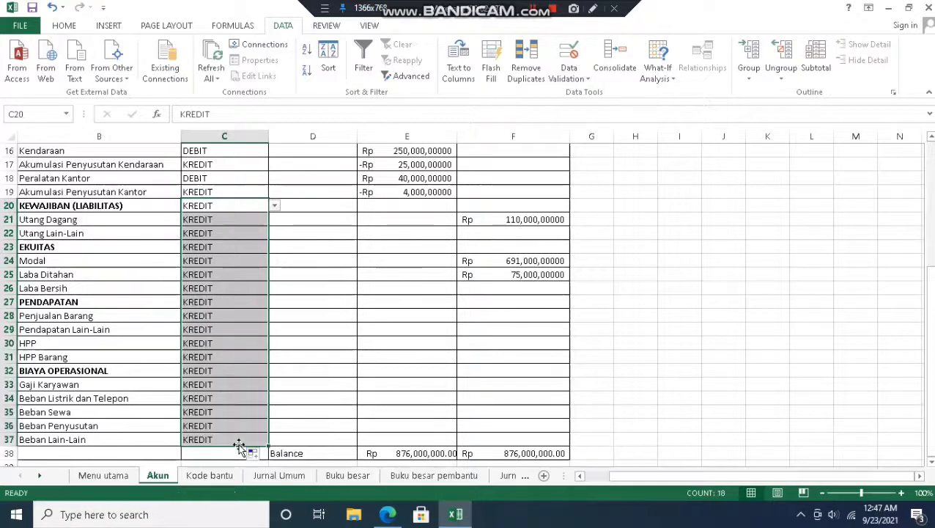
left_click(774, 328)
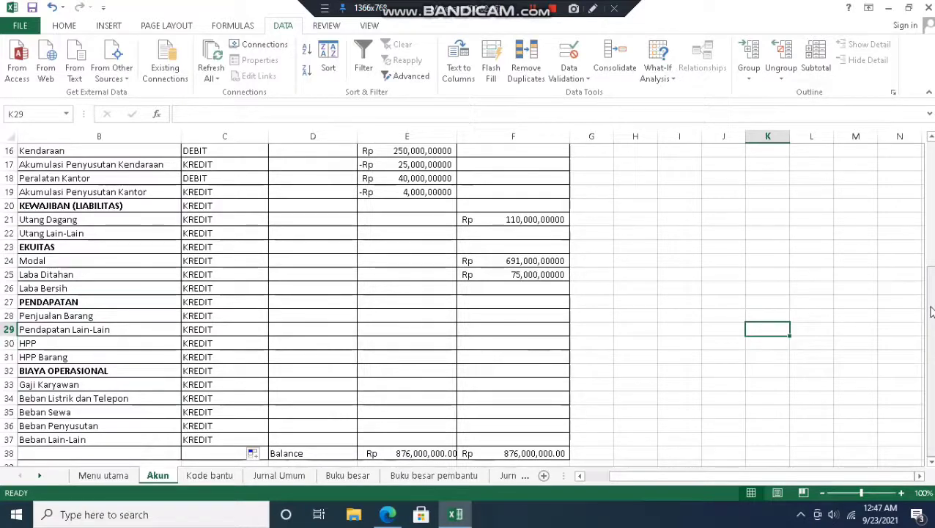
Step: Validate cell D6 with an in-cell dropdown list of NERACA, LABA RUGI and -, with Ignore blank turned off
left_click_drag(932, 329, 932, 184)
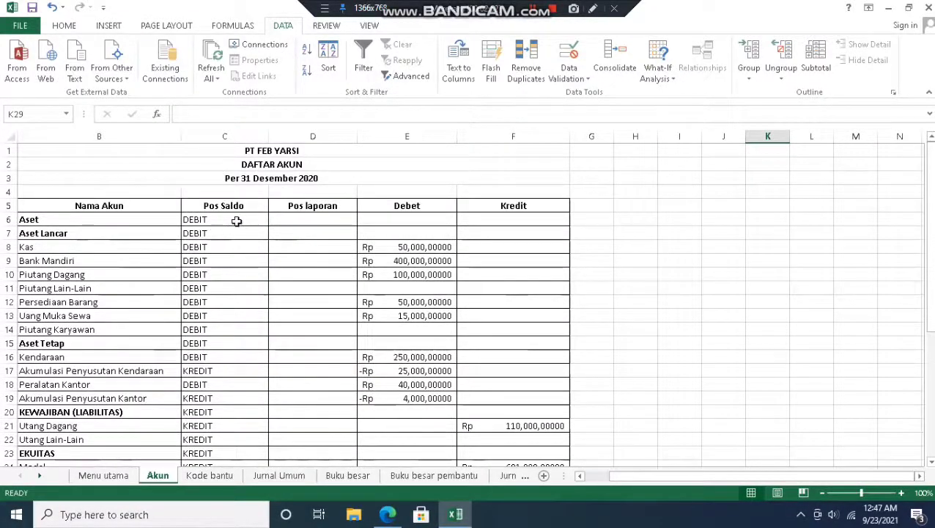
left_click(288, 221)
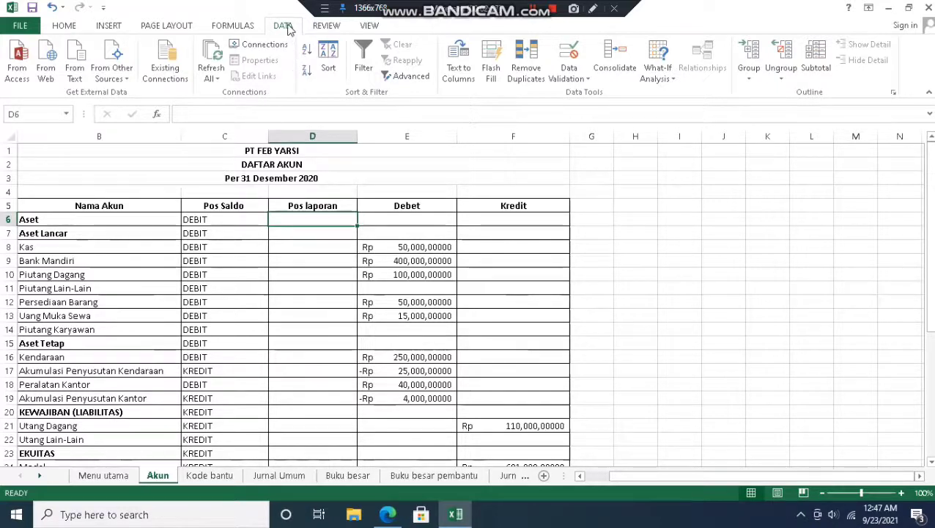
left_click(568, 57)
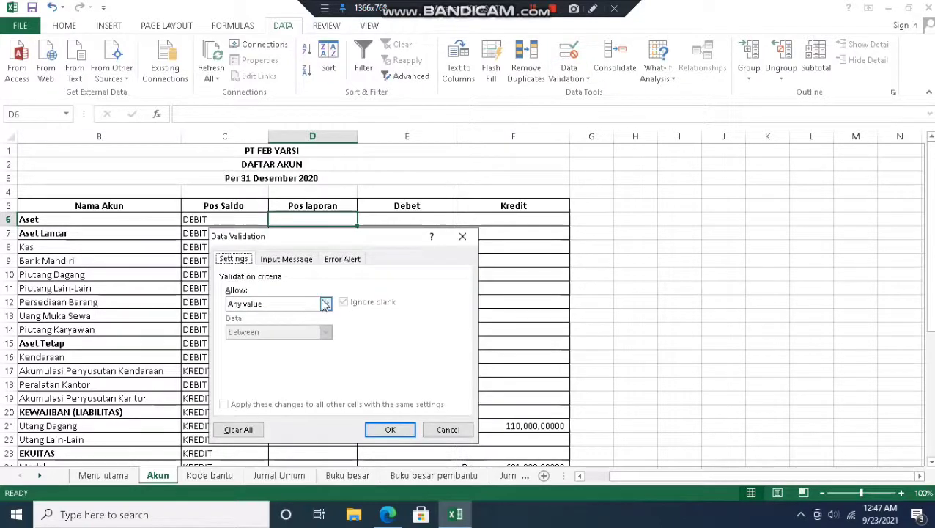
left_click(325, 304)
left_click(262, 343)
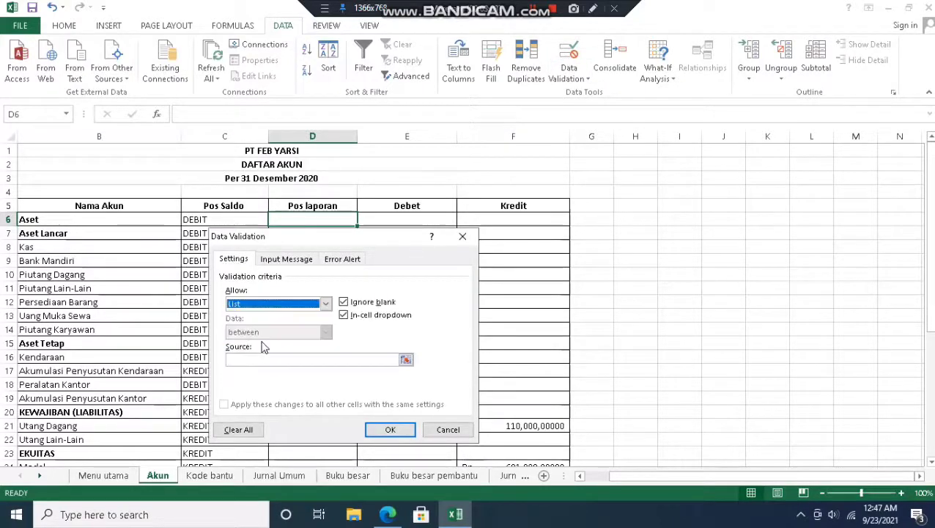
left_click(366, 303)
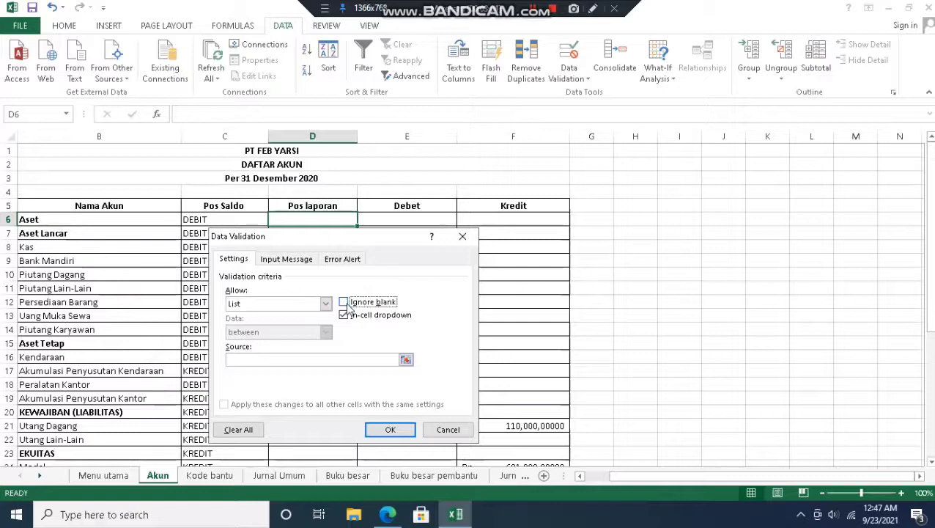
left_click(297, 359)
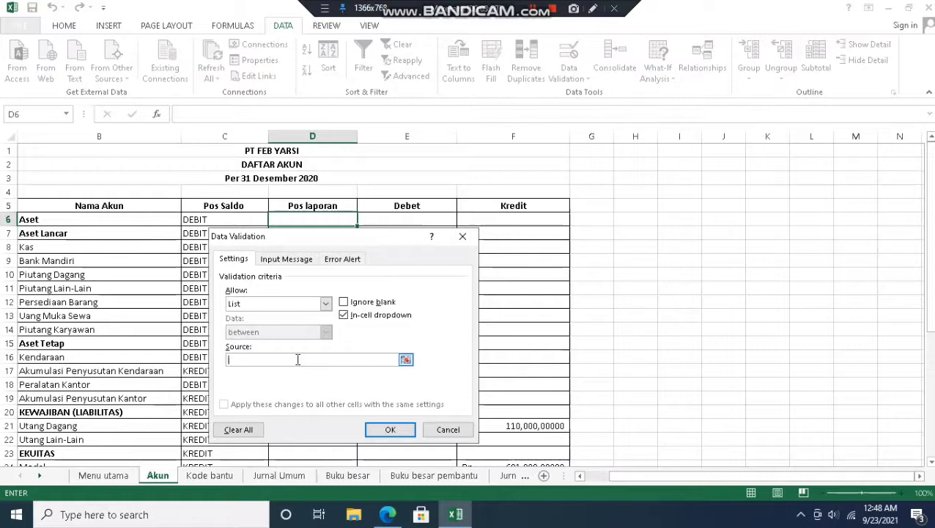
type("NERACA,LABA")
key("BackSpace")
left_click(382, 429)
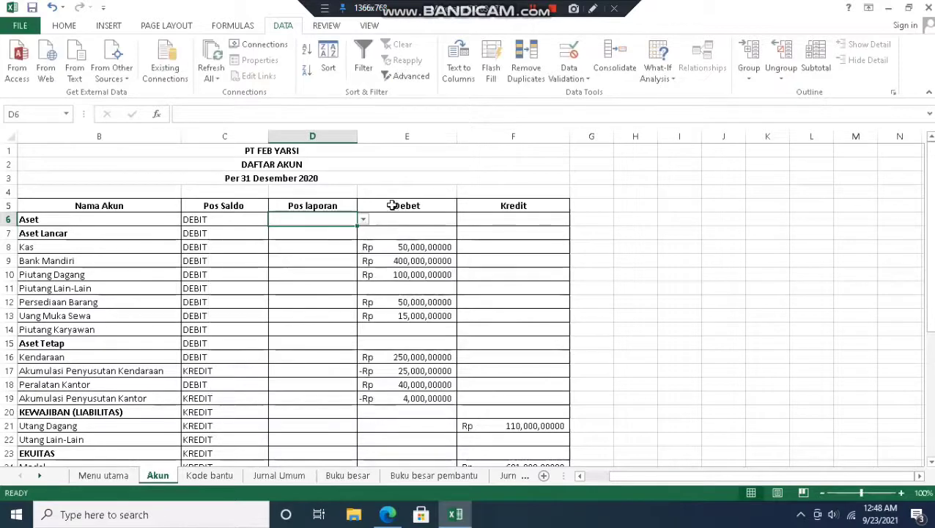
Step: Choose NERACA as the Pos laporan of the Aset row and fill it down through the Beban Lain-Lain row
left_click(363, 220)
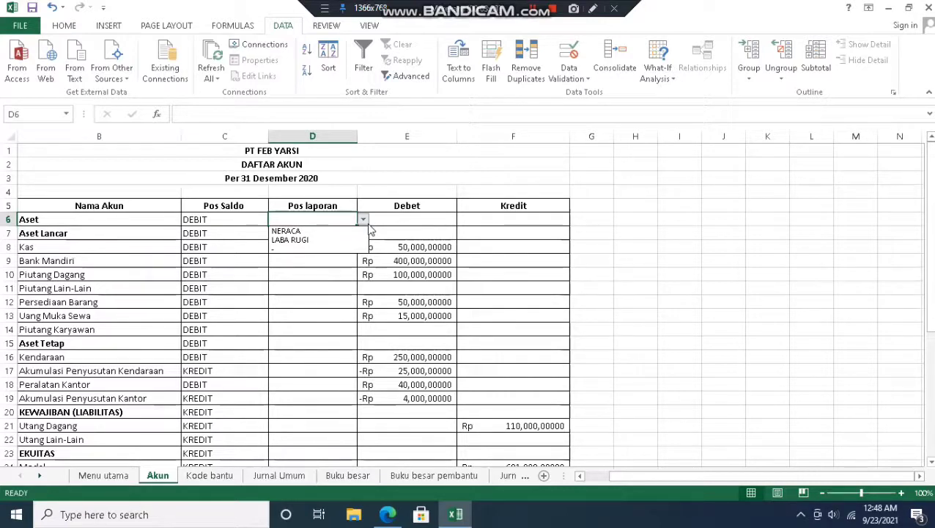
left_click(346, 231)
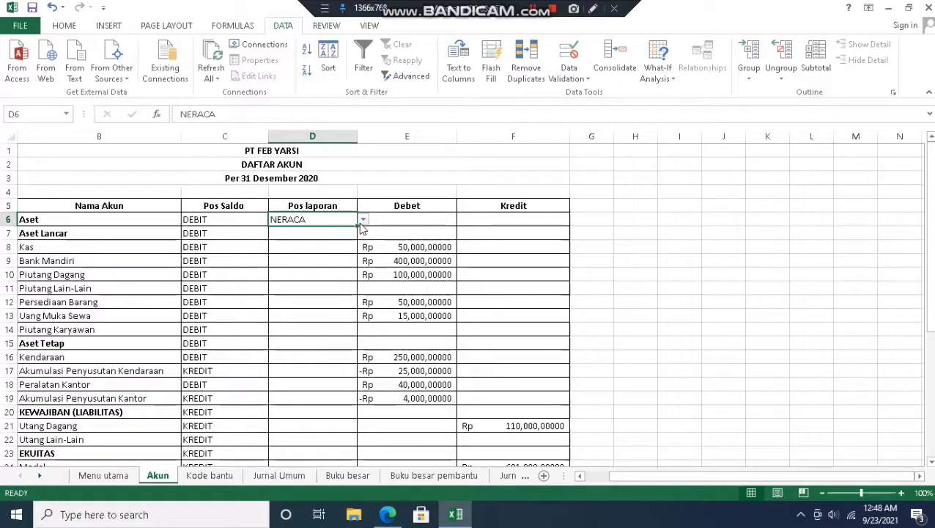
left_click_drag(357, 222, 333, 386)
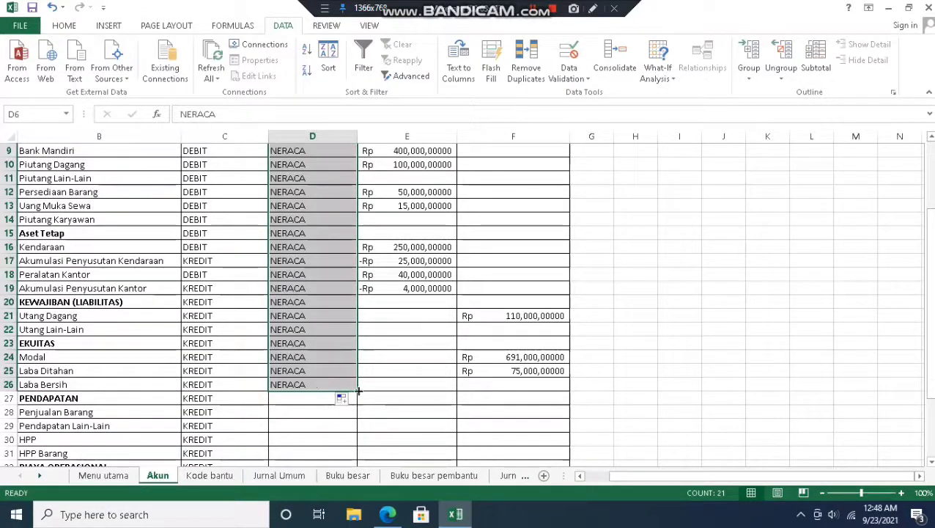
left_click_drag(355, 389, 336, 439)
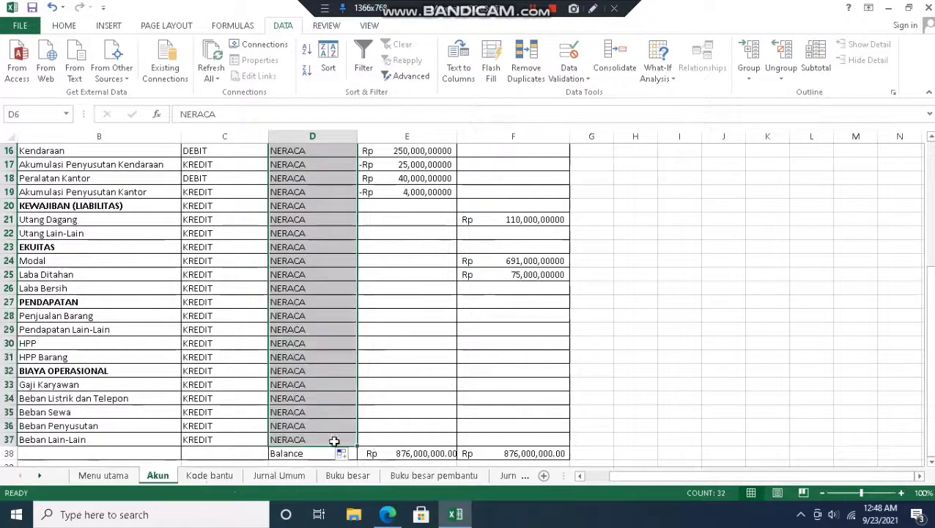
left_click(459, 379)
Step: Set the Pos laporan of PENDAPATAN to LABA RUGI and fill it down through the Beban Lain-Lain row
mouse_move(928, 351)
left_mouse_down()
mouse_move(929, 360)
mouse_move(929, 298)
mouse_move(920, 356)
left_mouse_up()
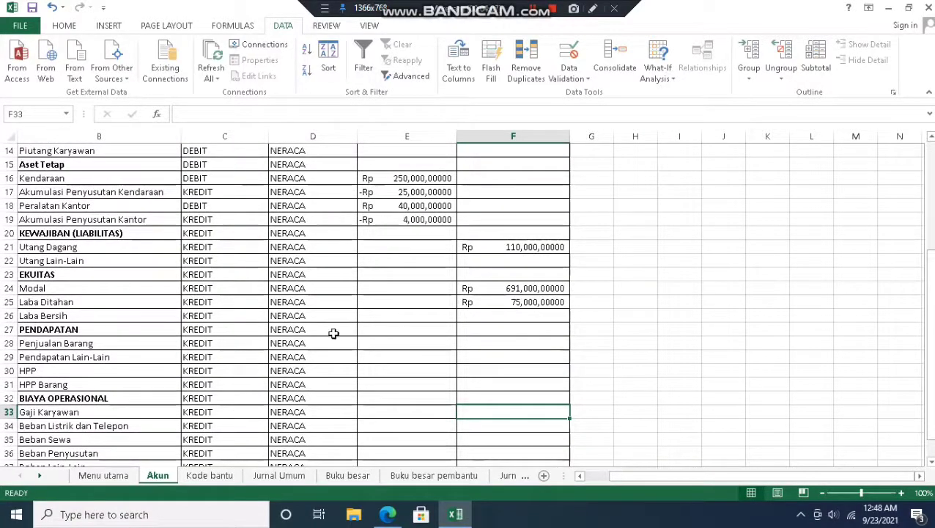
left_click(317, 332)
left_click(363, 330)
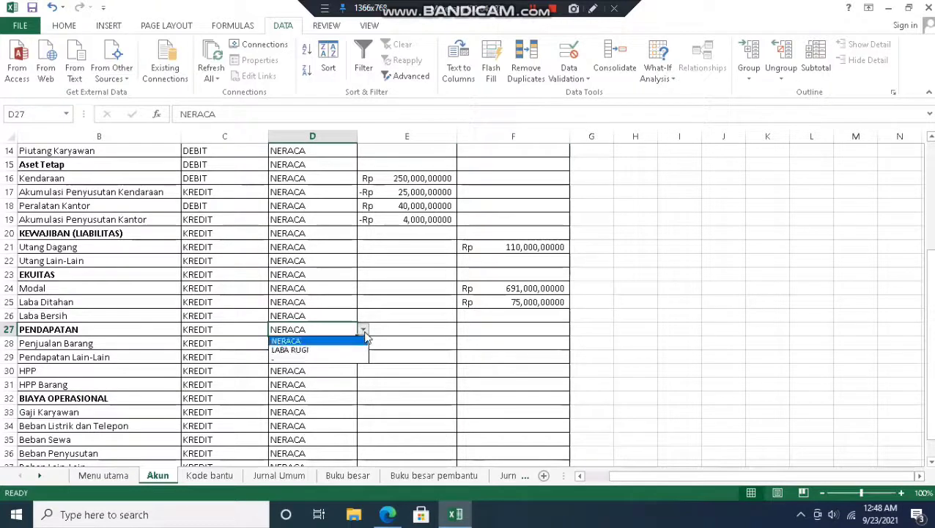
left_click(330, 350)
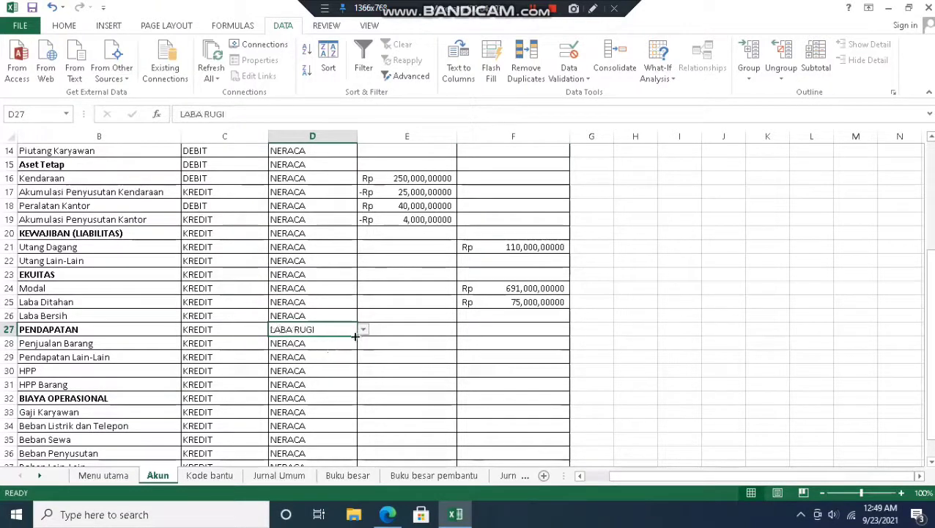
left_click_drag(357, 336, 358, 432)
left_click(730, 284)
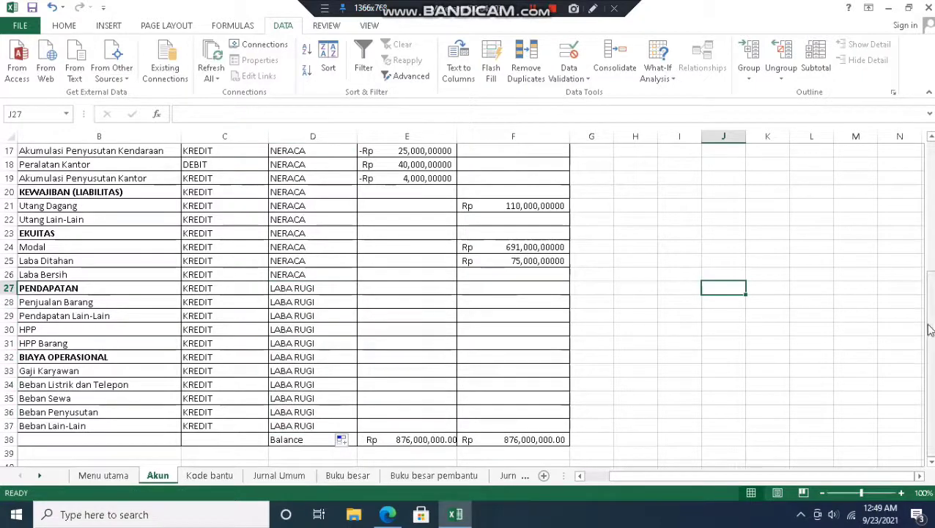
Step: Center the Pos Saldo and Pos laporan entries from the Aset row through the Beban Lain-Lain row
scroll(480, 244, "up", 5)
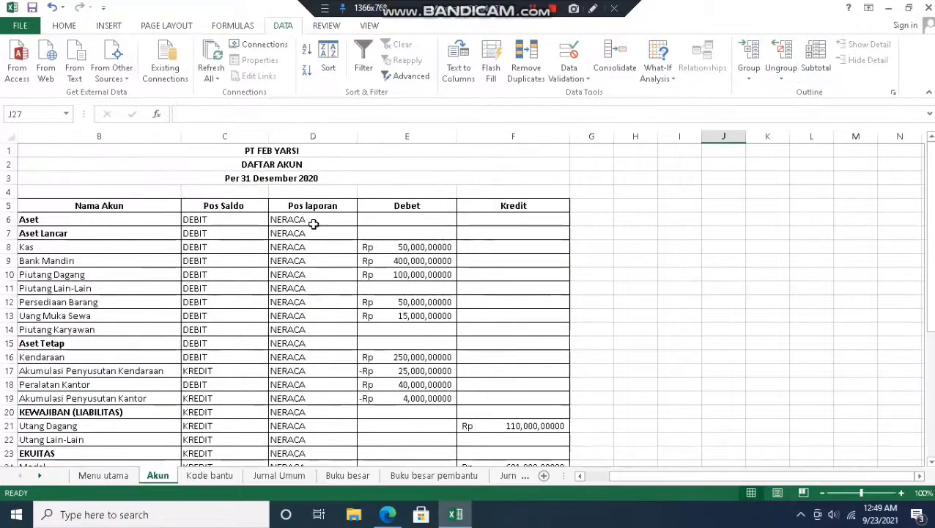
left_click_drag(226, 219, 272, 438)
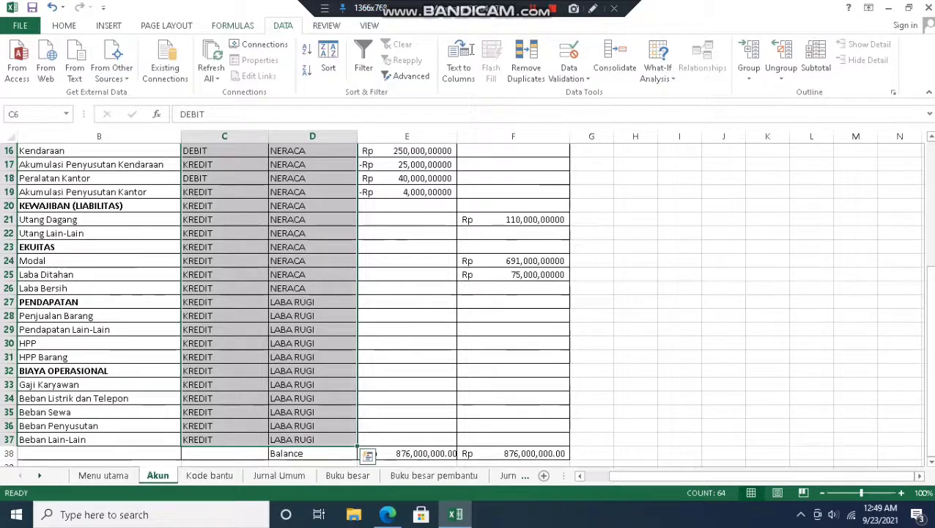
left_click(64, 25)
scroll(298, 156, "up", 5)
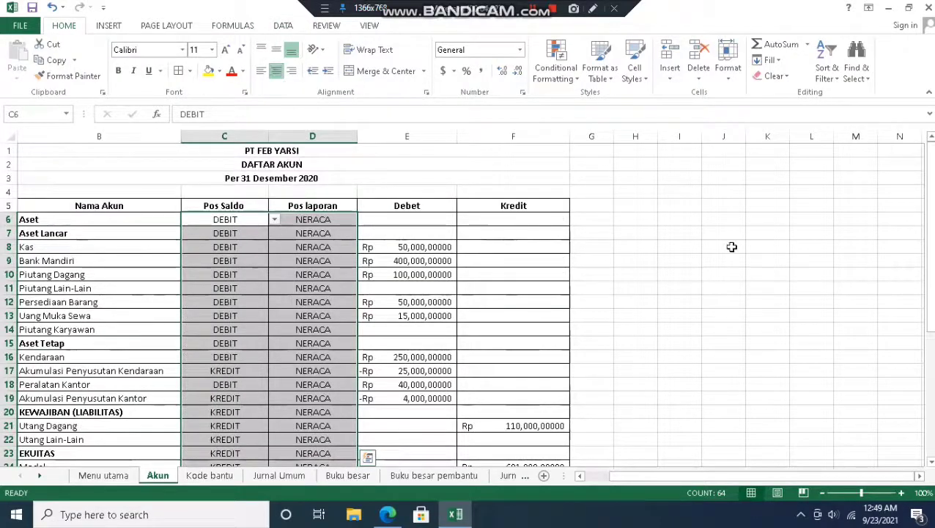
left_click(886, 299)
left_click_drag(929, 220, 918, 355)
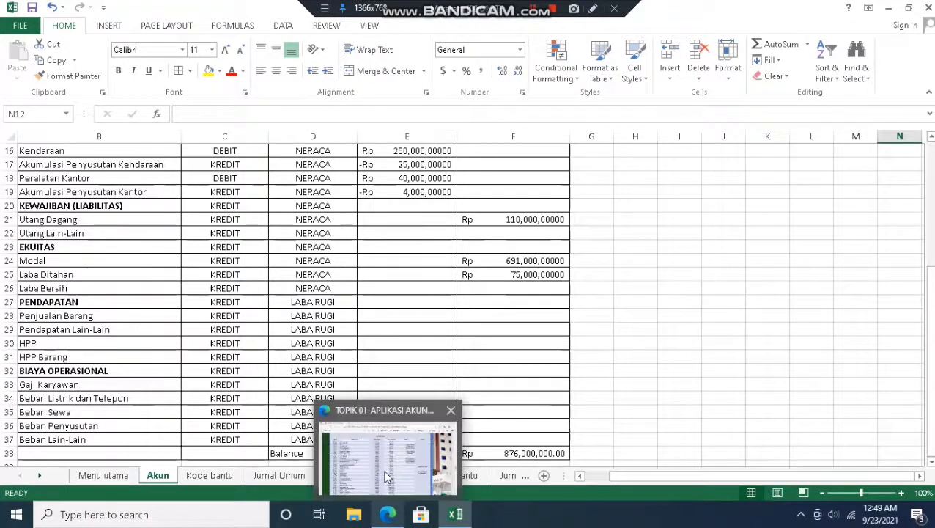
Step: Switch to the PDF in Edge, examine the Membuat Kode Bantu slide through the final page, and return to Excel
left_click(382, 517)
left_click_drag(930, 315, 930, 450)
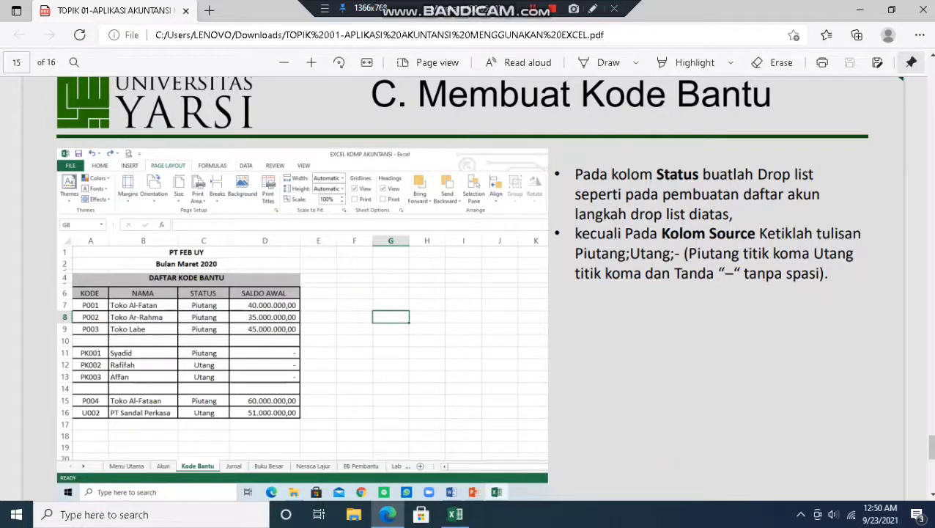
scroll(916, 484, "down", 10)
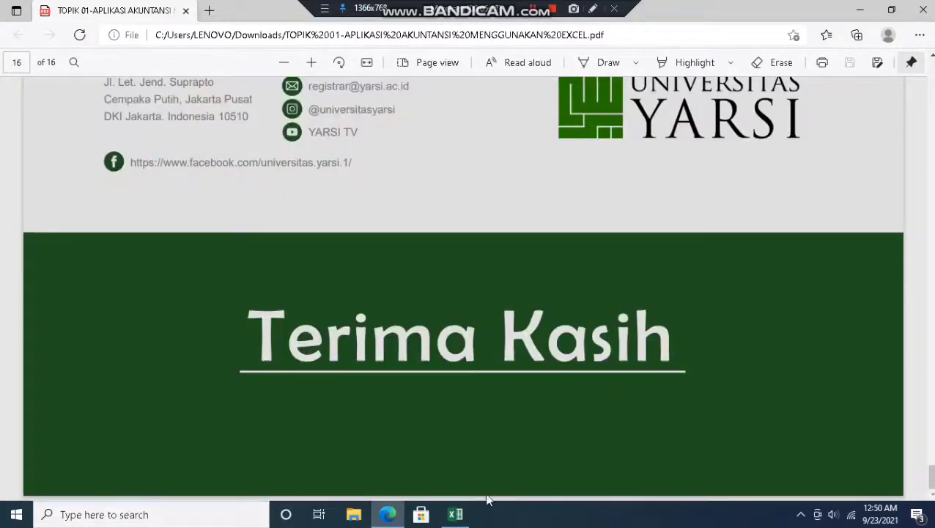
mouse_move(457, 517)
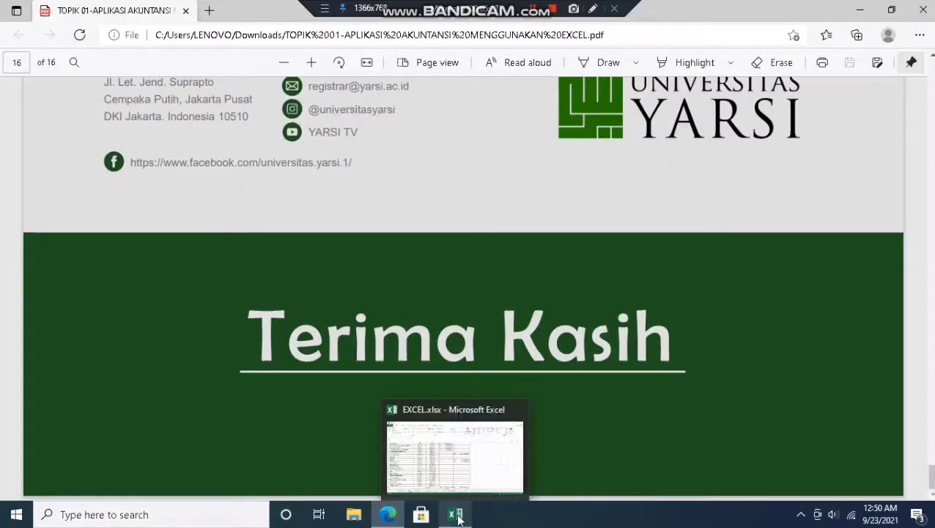
left_click(463, 490)
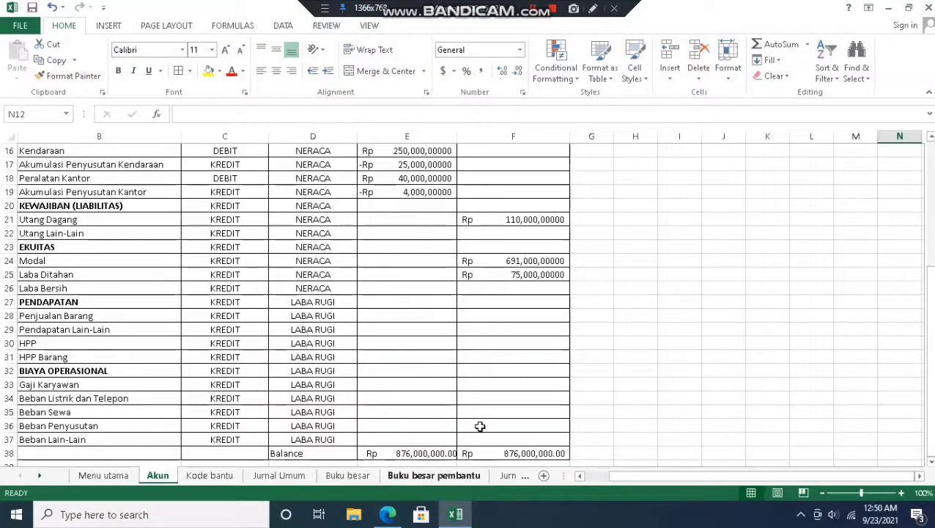
Step: On the Kode bantu sheet, open the Data Validation settings for the STATUS cell C6
left_click(211, 476)
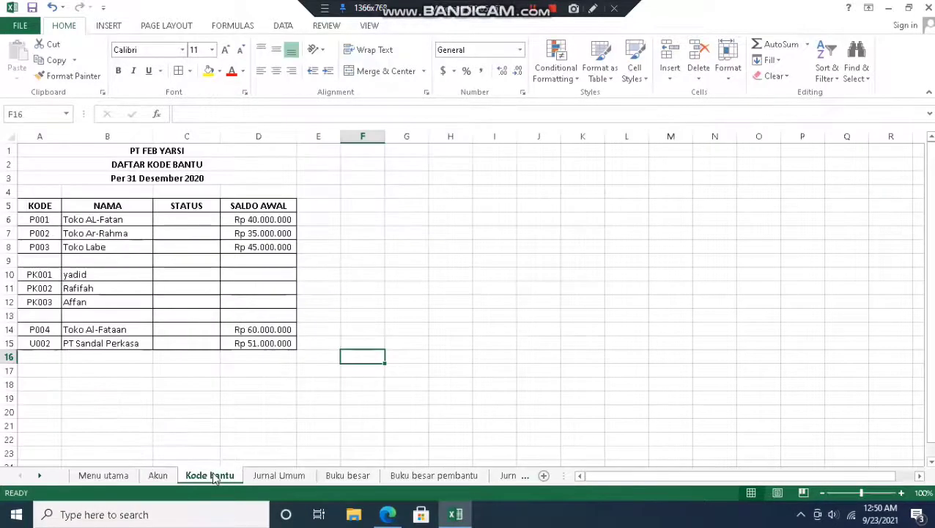
left_click(178, 218)
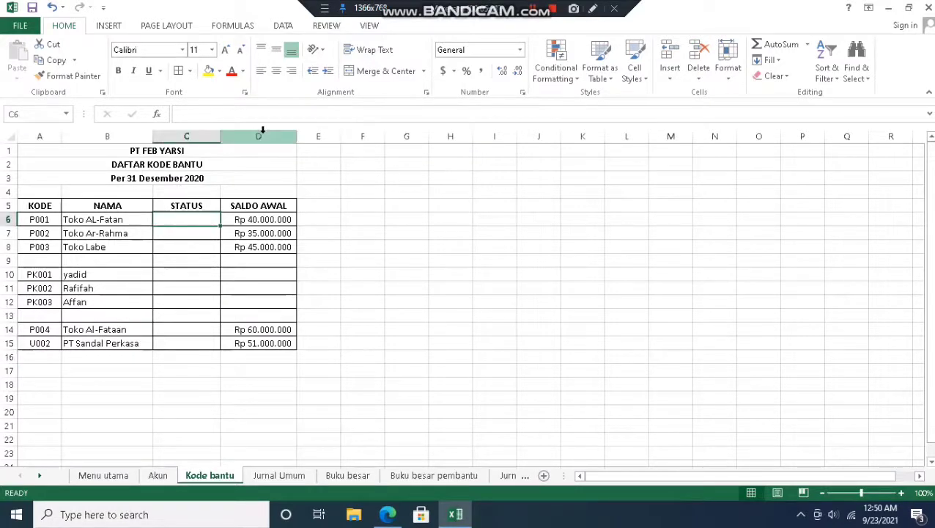
left_click(284, 26)
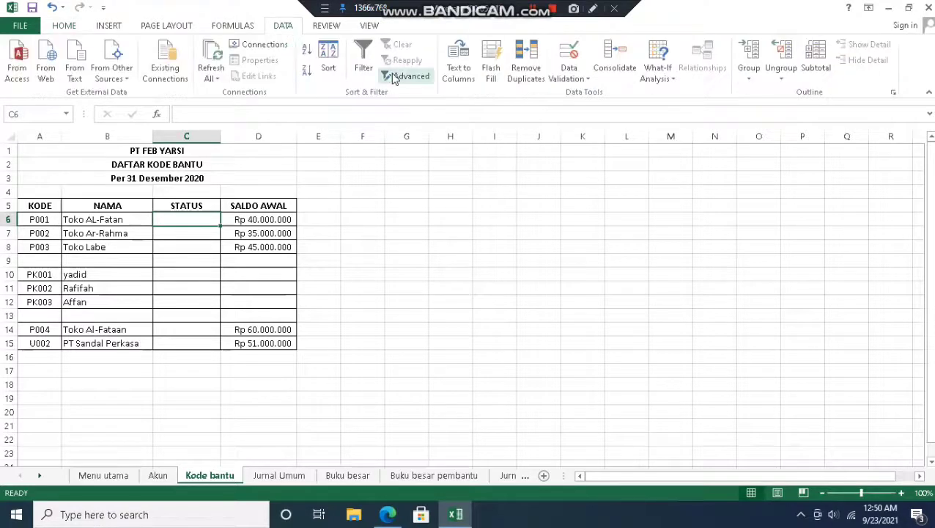
left_click(569, 74)
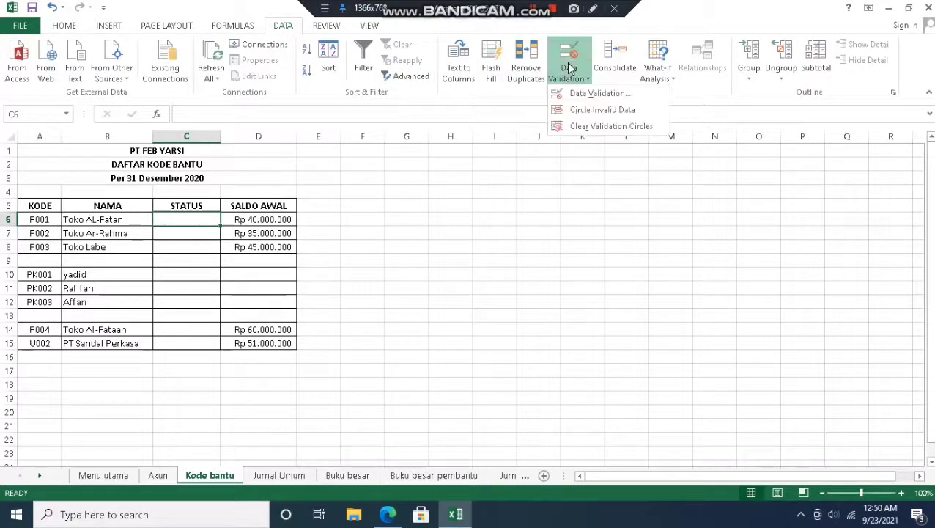
left_click(578, 99)
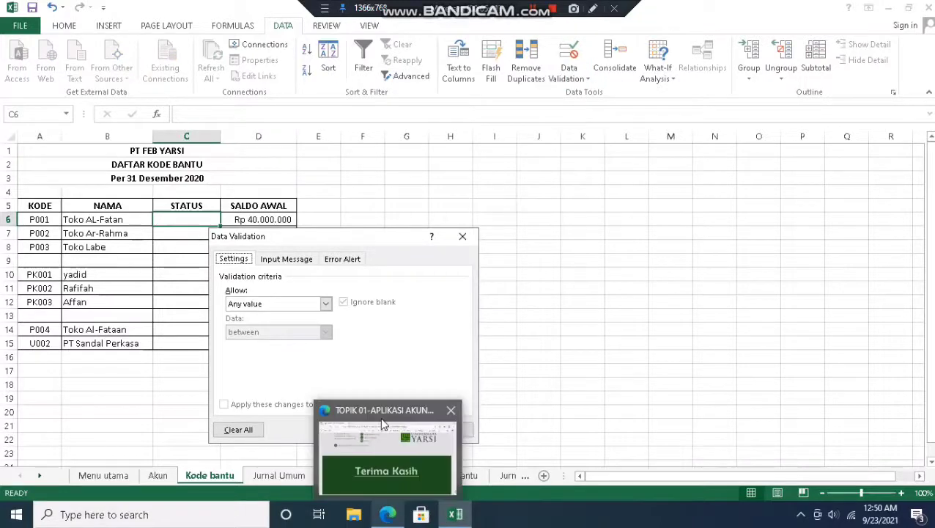
Step: Consult the Kode Bantu slide in the Edge PDF for the STATUS dropdown source, and return to Excel
left_click(387, 515)
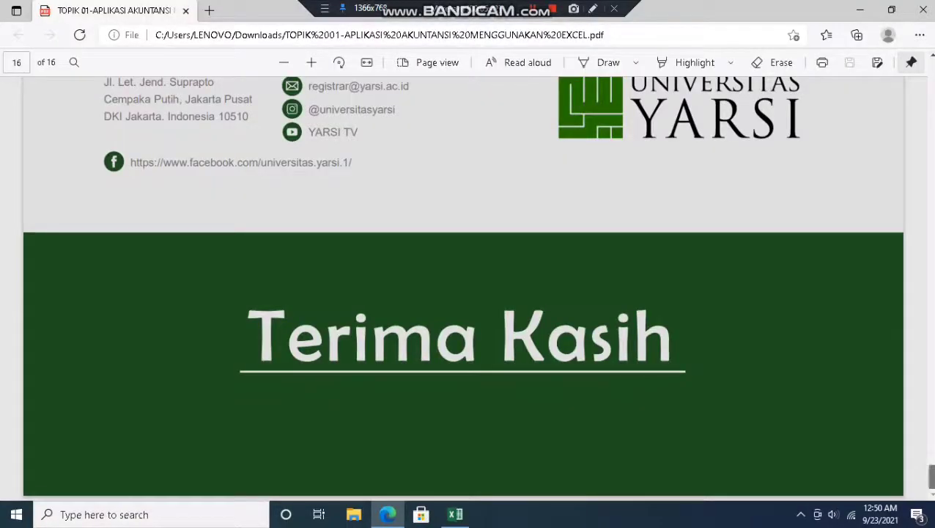
left_click_drag(931, 477, 932, 454)
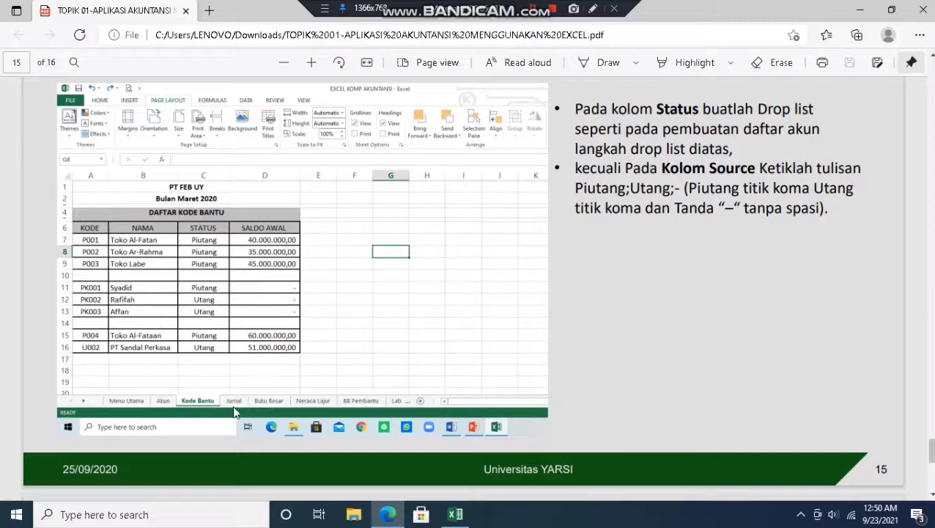
mouse_move(455, 517)
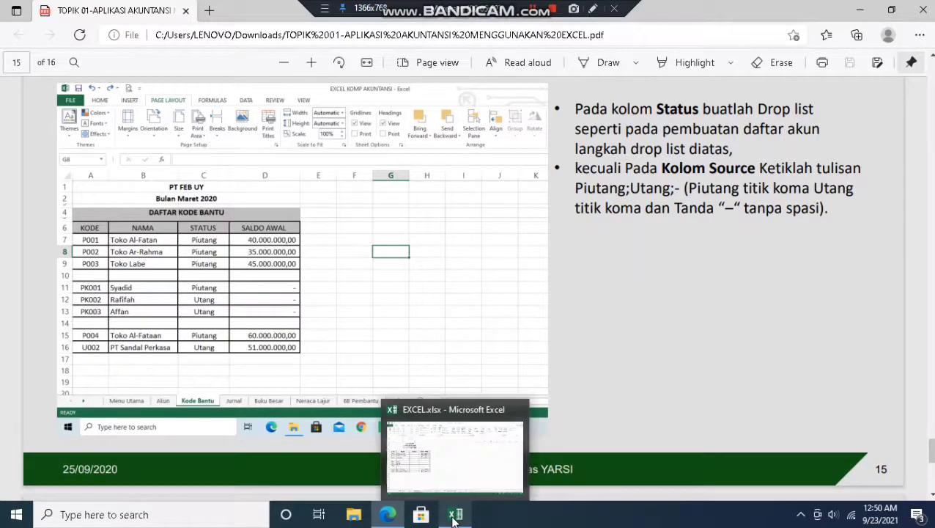
left_click(459, 482)
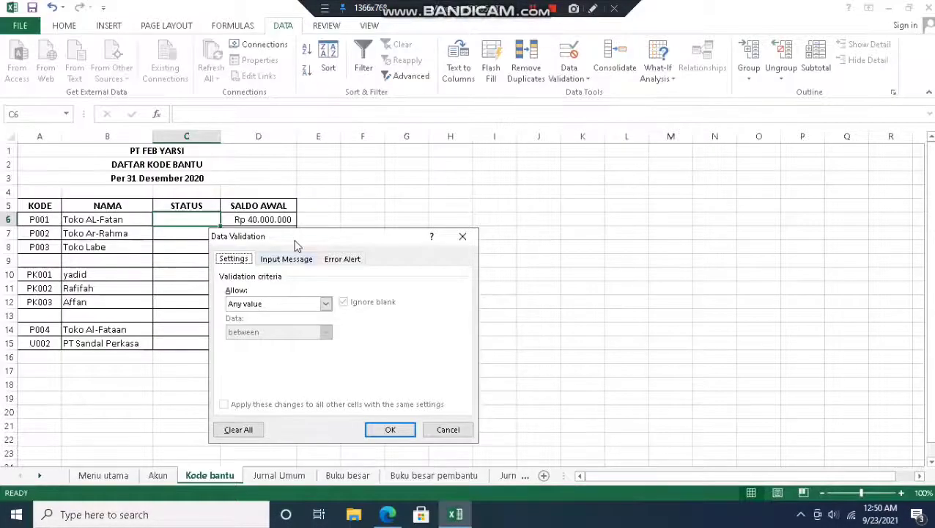
Step: Validate cell C6 with an in-cell dropdown list of PIUTANG, UTANG and -, with Ignore blank turned off
left_click(325, 303)
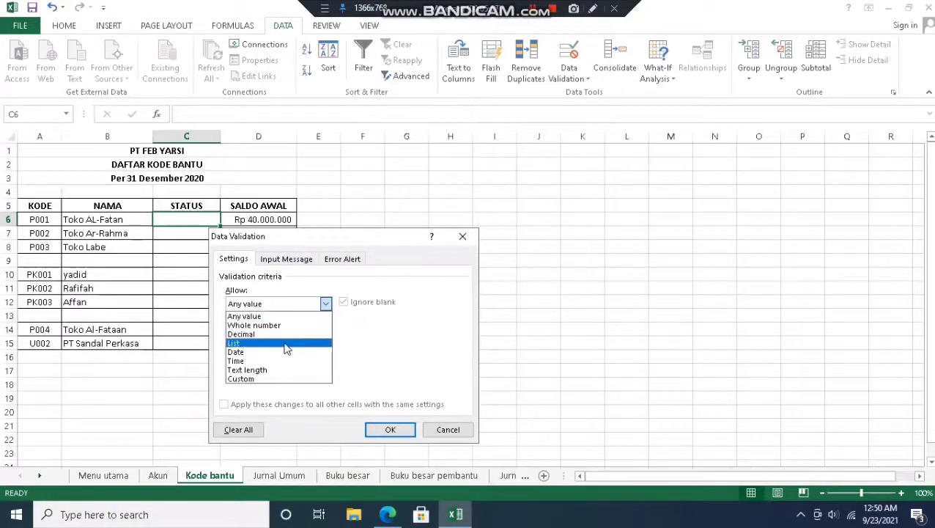
left_click(302, 342)
left_click(344, 302)
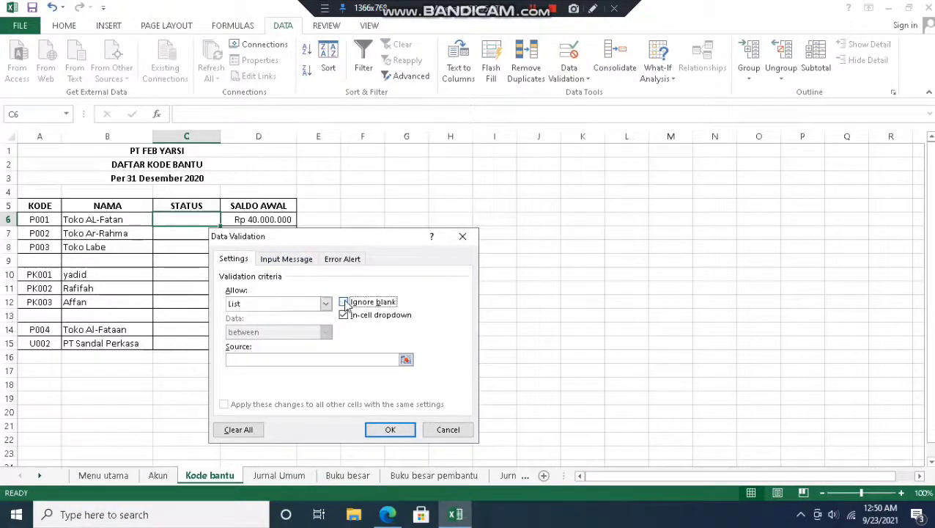
left_click(305, 360)
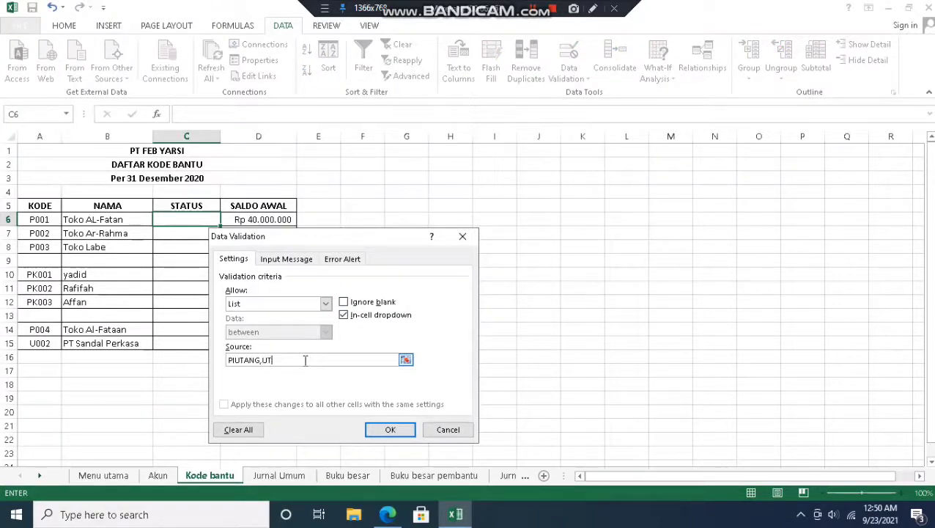
type("ANG,-")
left_click(386, 430)
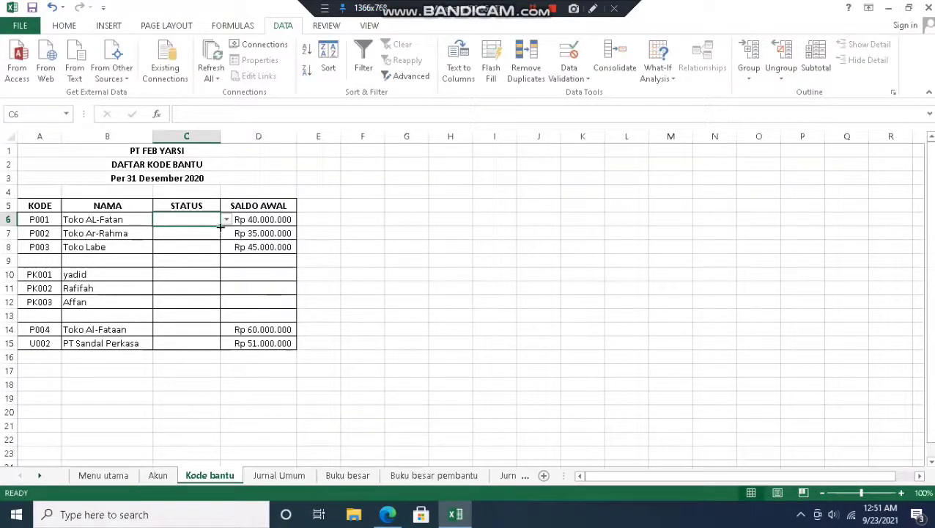
Step: Set the STATUS in C6 to PIUTANG and fill the dropdown and value down through the PT Sandal Perkasa row
left_click_drag(218, 224, 214, 344)
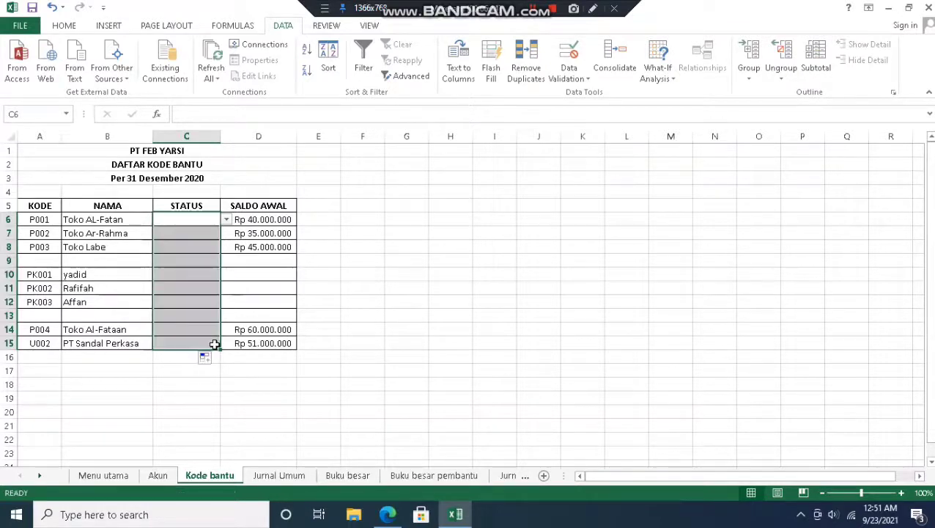
left_click(227, 220)
left_click(215, 230)
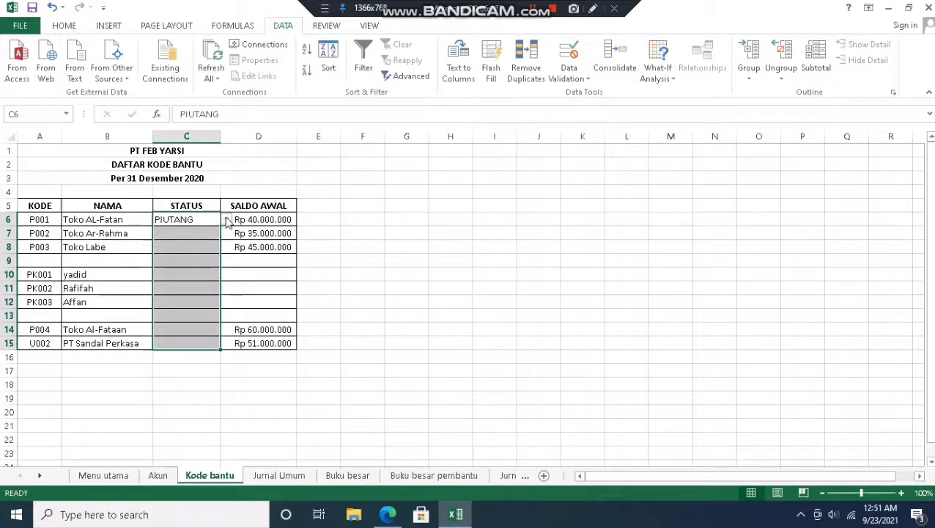
left_click(215, 222)
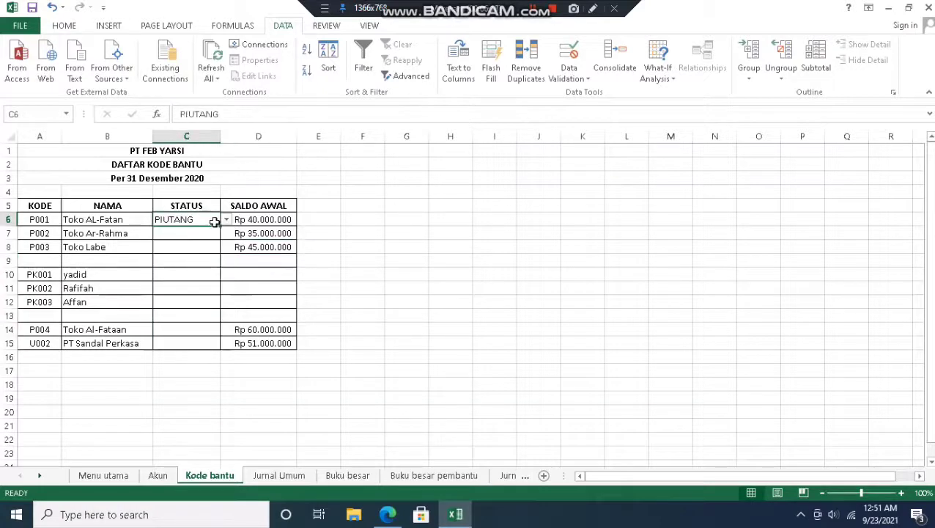
left_click_drag(218, 226, 200, 344)
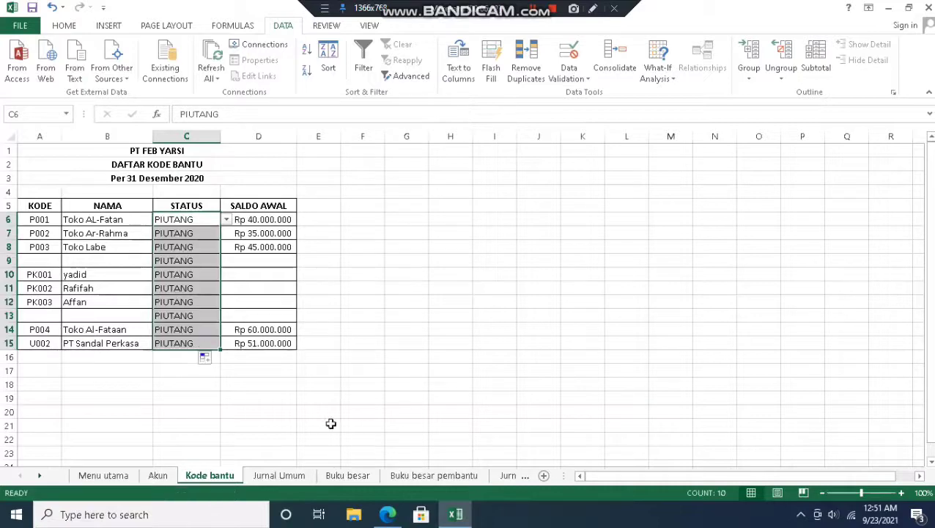
Step: Check the STATUS of each entry in the Kode Bantu example in the Edge PDF, and return to Excel
mouse_move(387, 514)
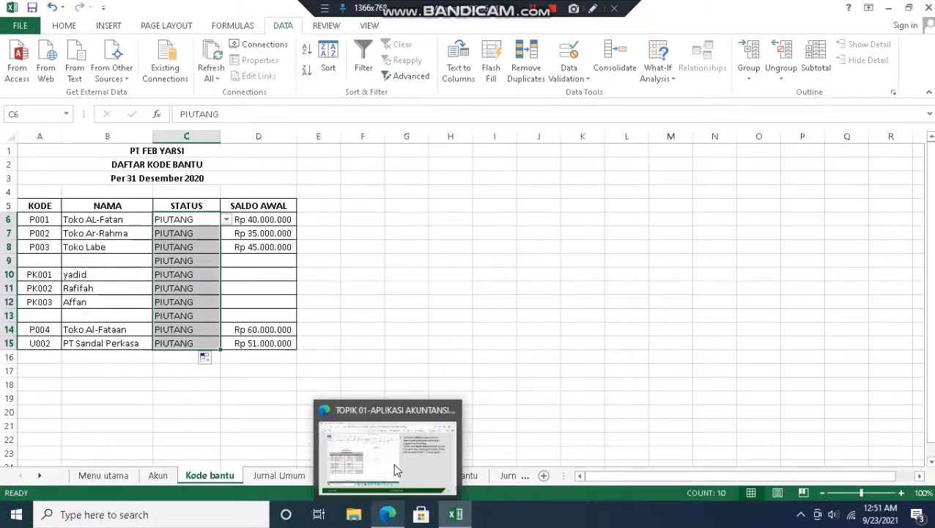
left_click(394, 469)
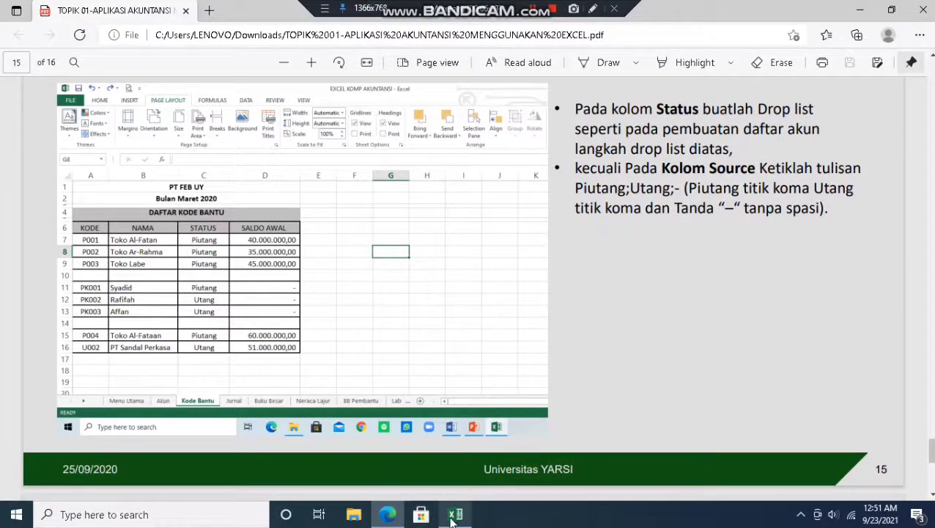
mouse_move(454, 517)
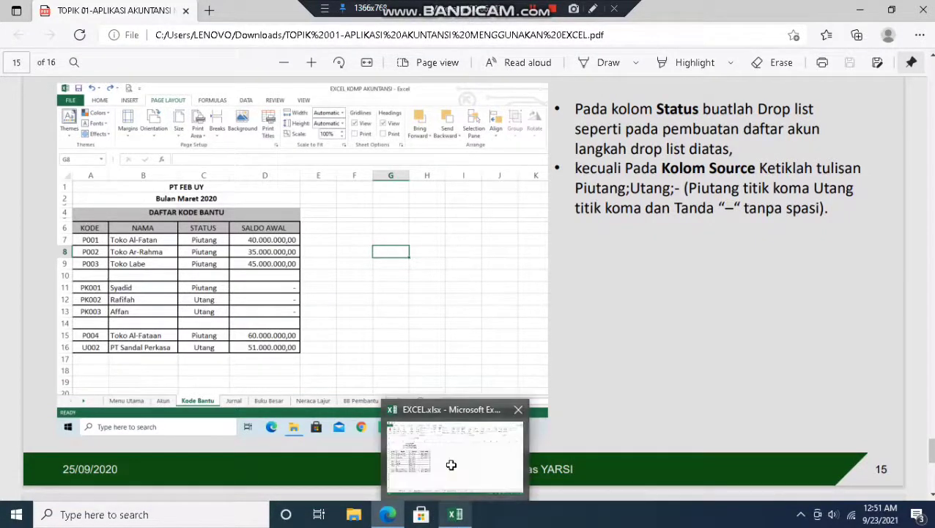
left_click(449, 462)
Step: Change the STATUS to UTANG in cells C11, C12 and C15 of the Kode bantu sheet
left_click(186, 288)
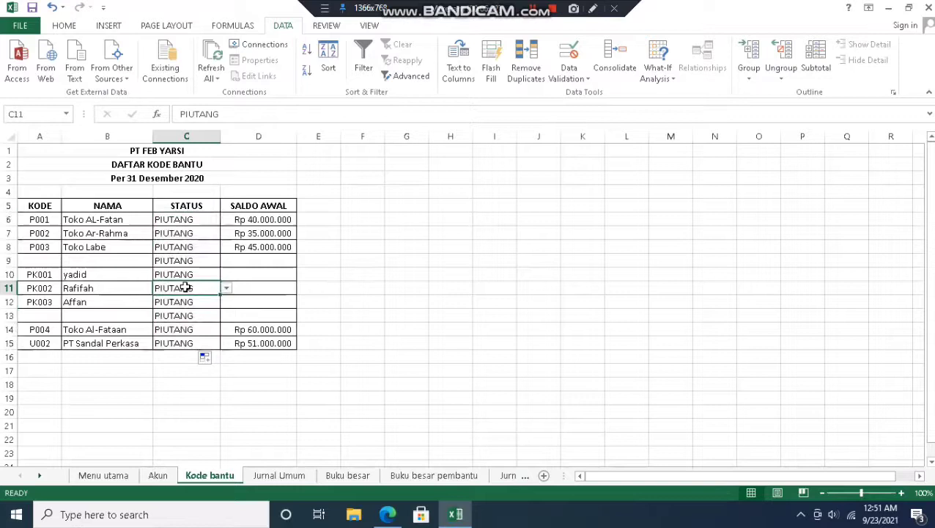
left_click(227, 288)
left_click(205, 306)
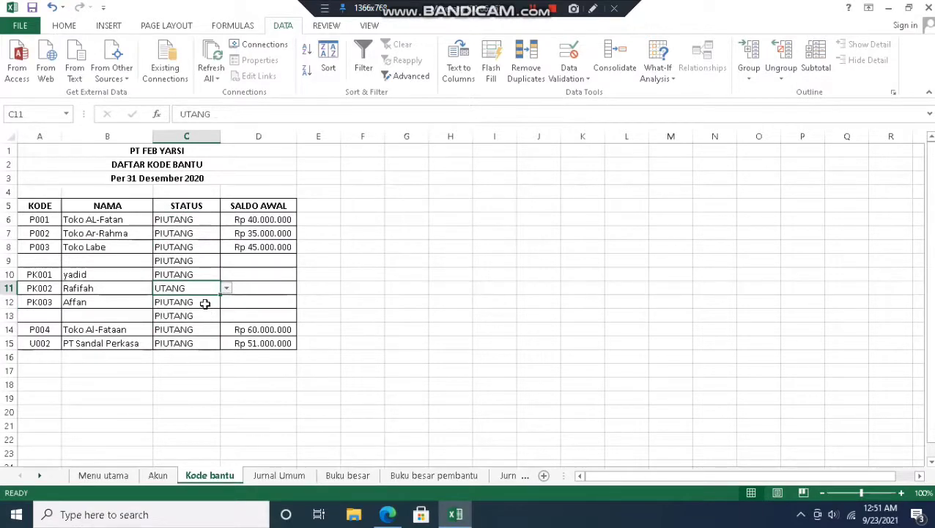
left_click(206, 305)
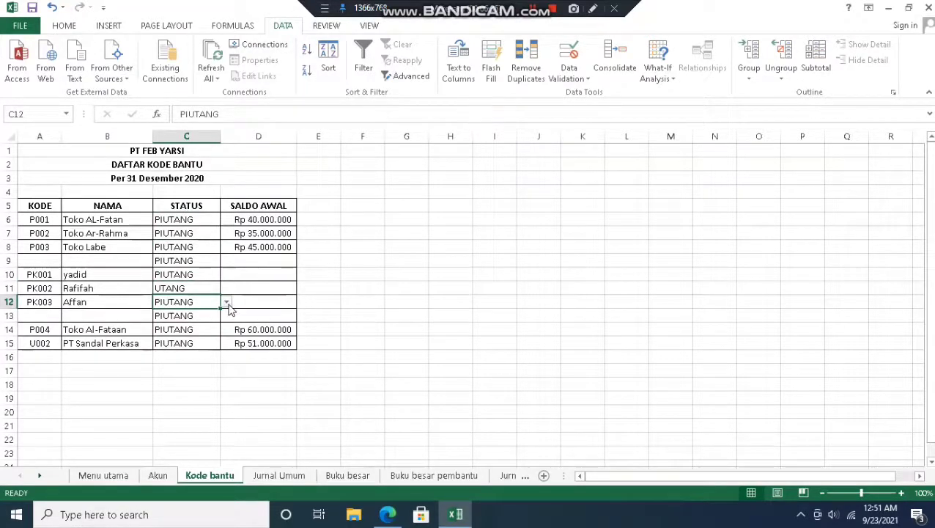
left_click(227, 301)
left_click(205, 320)
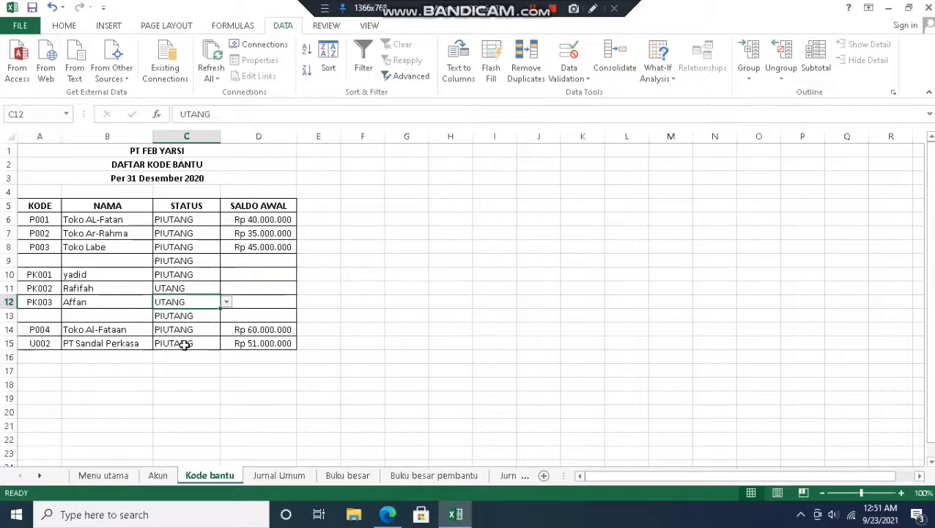
left_click(185, 345)
left_click(227, 341)
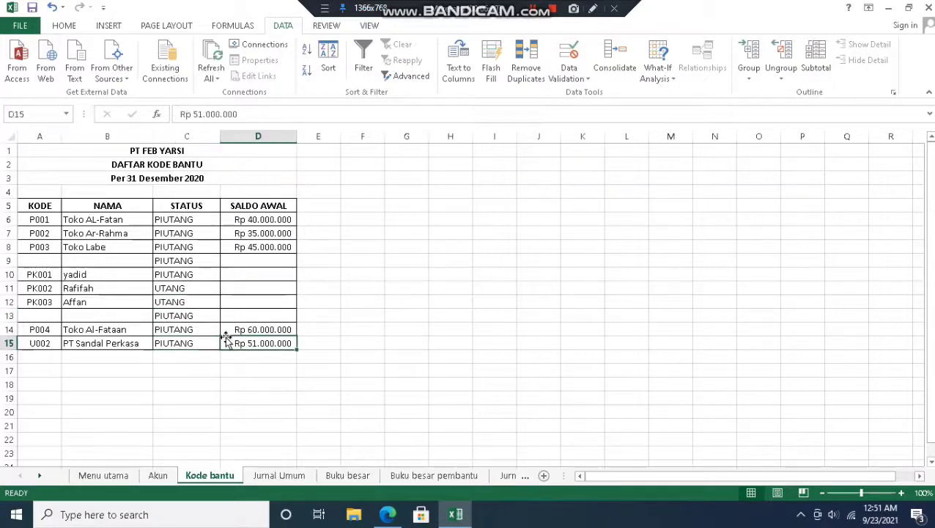
left_click(201, 343)
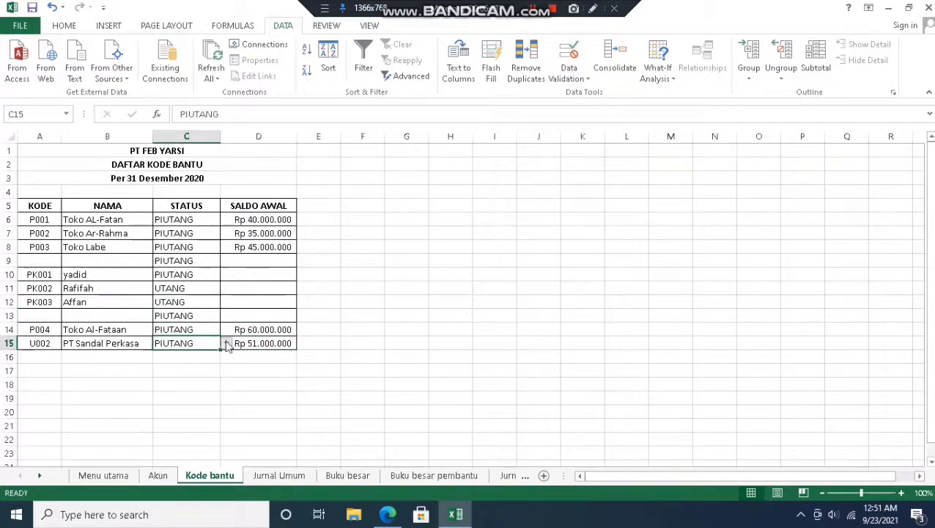
left_click(227, 345)
left_click(206, 365)
Step: Set the STATUS to - for the two blank entries in cells C13 and C9 of the Kode bantu sheet
left_click(209, 317)
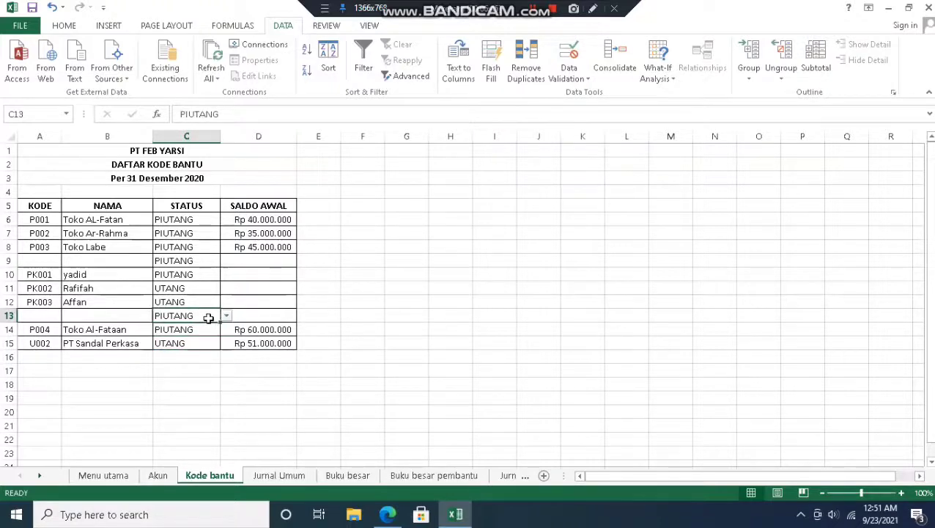
left_click(226, 316)
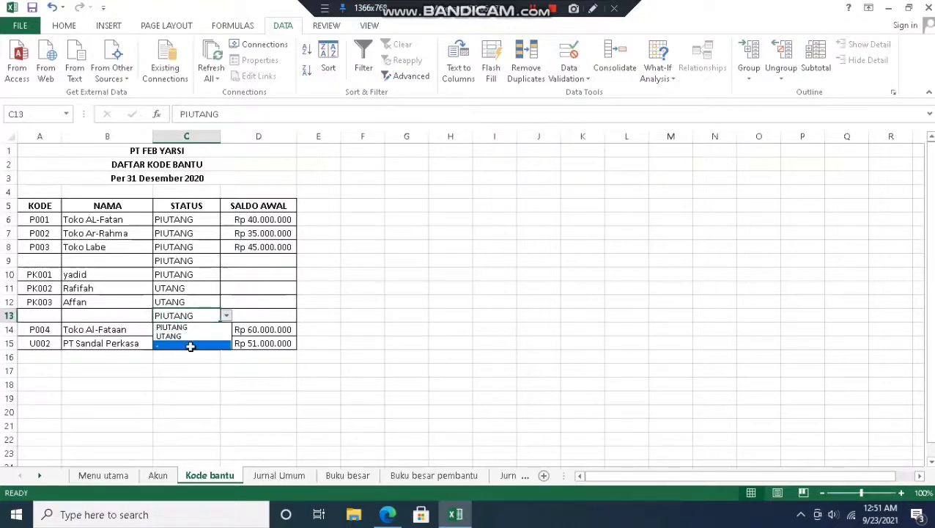
left_click(190, 346)
left_click(200, 261)
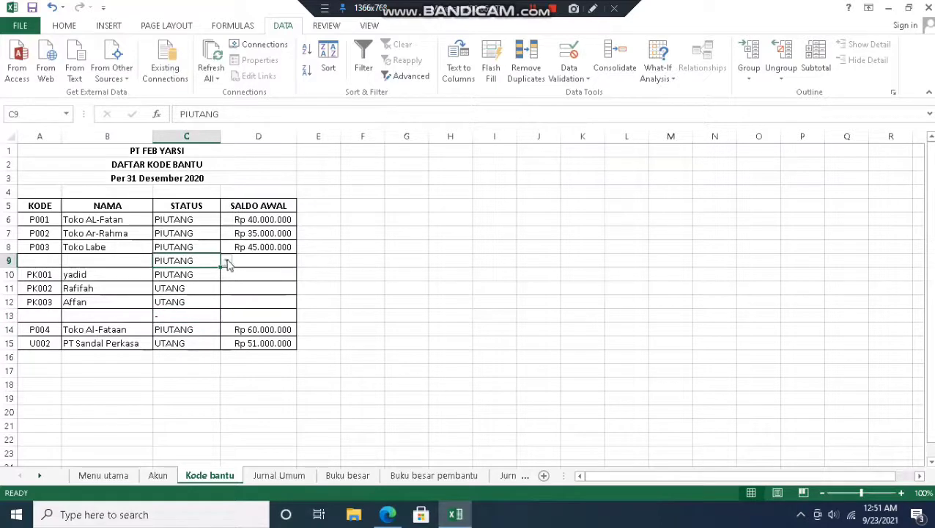
left_click(227, 261)
left_click(209, 291)
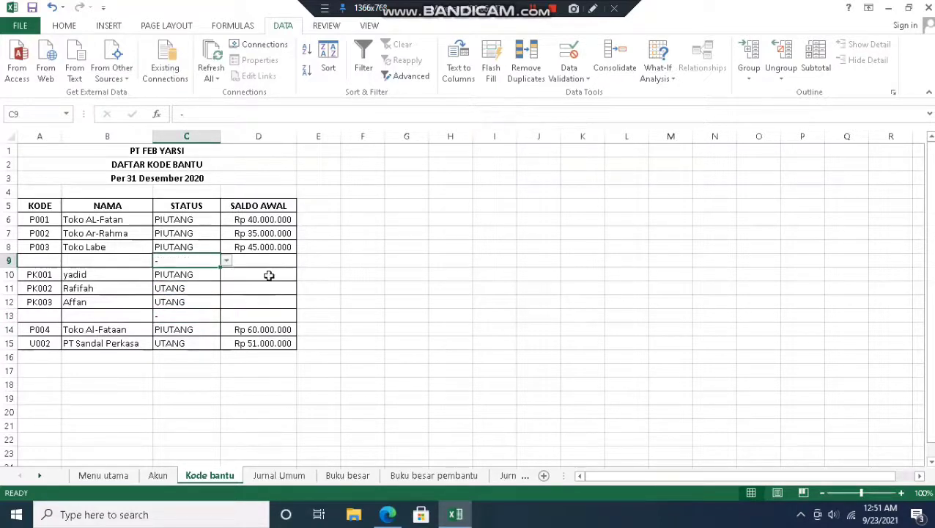
left_click(320, 303)
Step: Center the STATUS values in cells C6 through C15 horizontally
left_click_drag(180, 219, 168, 343)
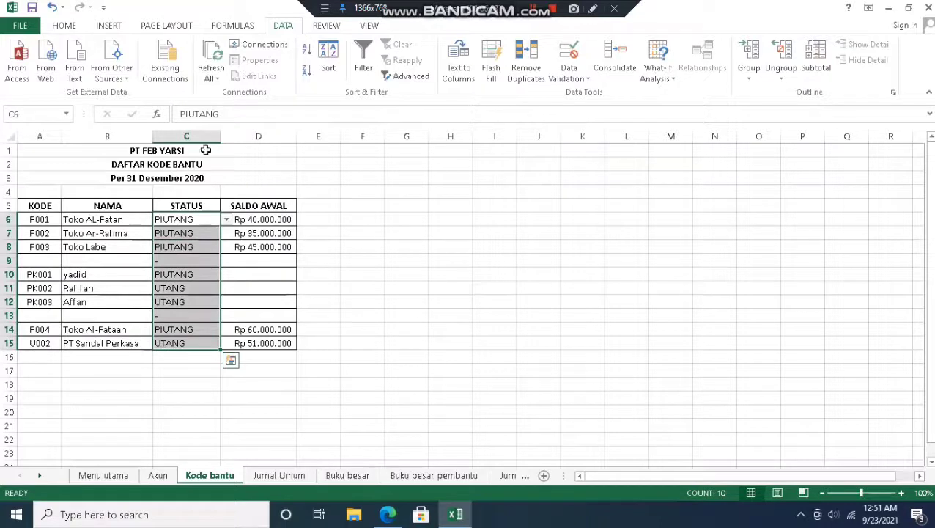
left_click(70, 27)
left_click(276, 71)
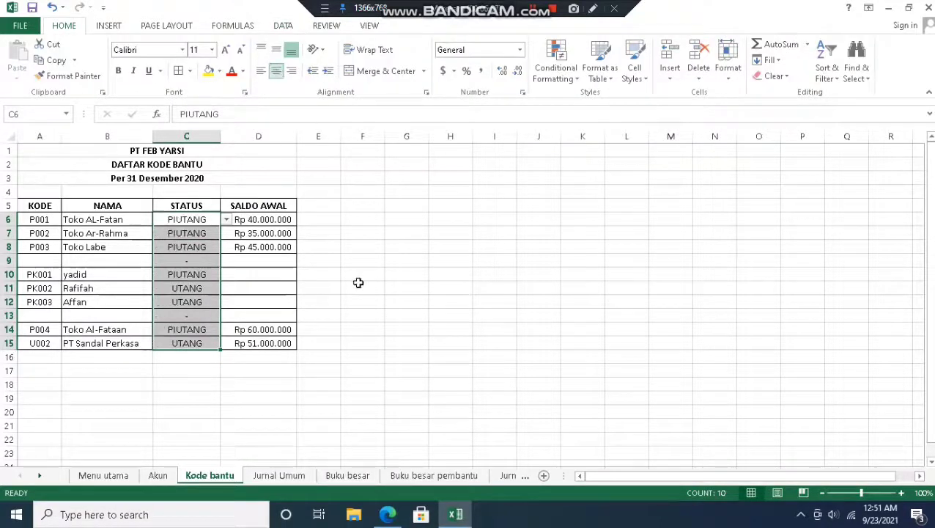
left_click(358, 284)
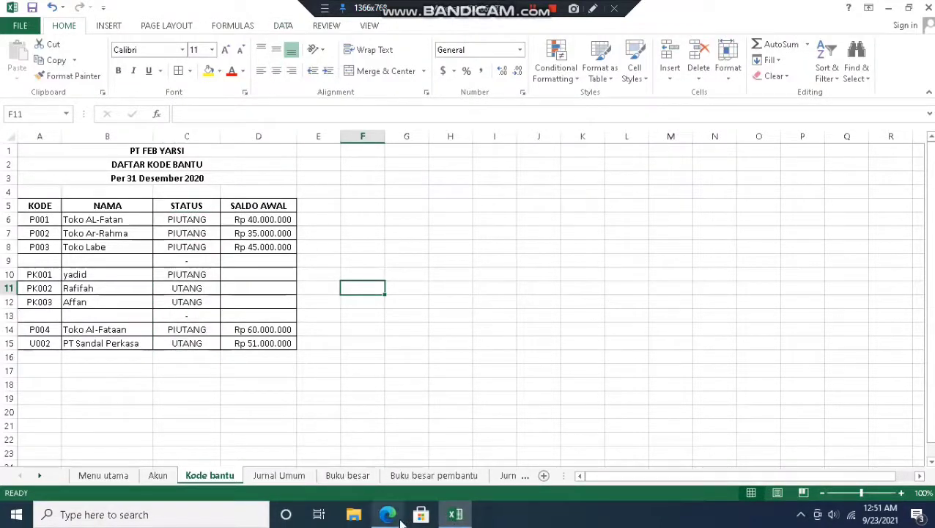
Step: Compare the finished table with the Kode Bantu example on page 15 of the Edge PDF, and return to Excel
mouse_move(386, 515)
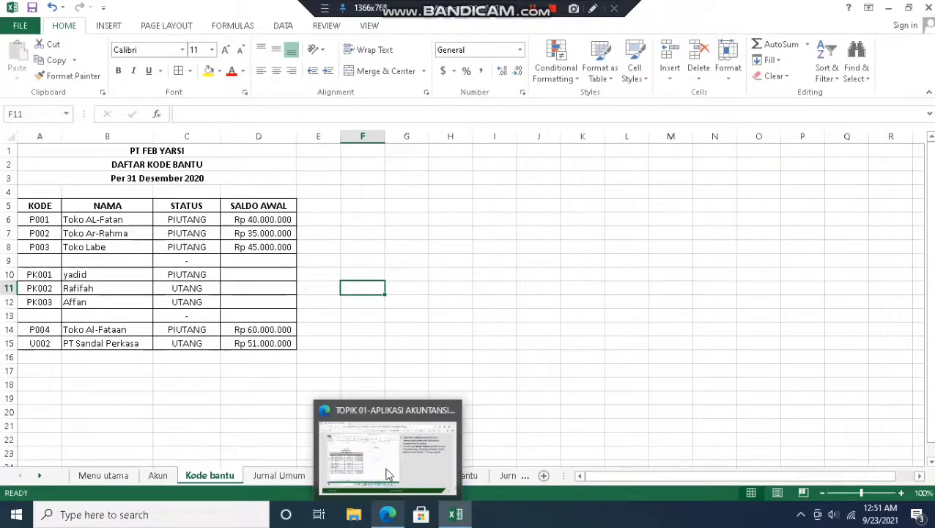
left_click(387, 473)
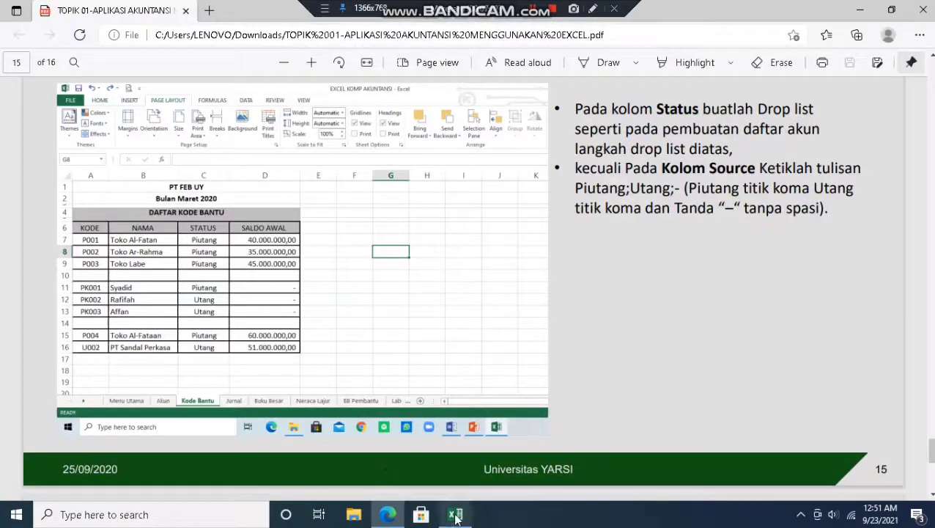
mouse_move(455, 516)
left_click(452, 482)
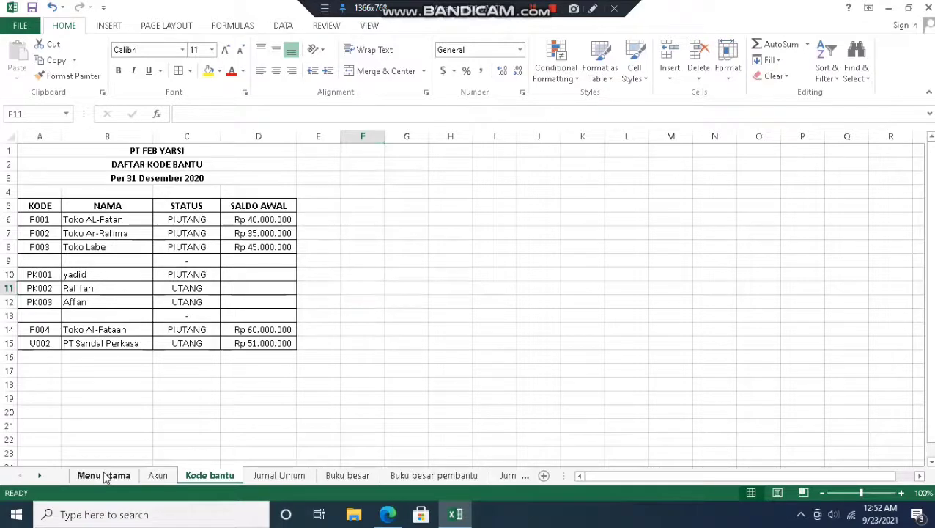
Step: Review the Menu utama and Akun sheets of the workbook
left_click(106, 477)
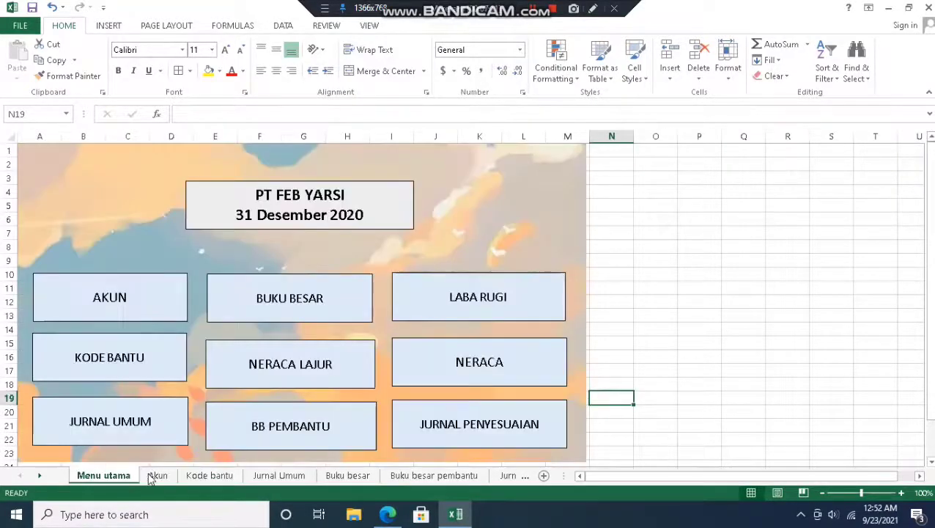
left_click(156, 477)
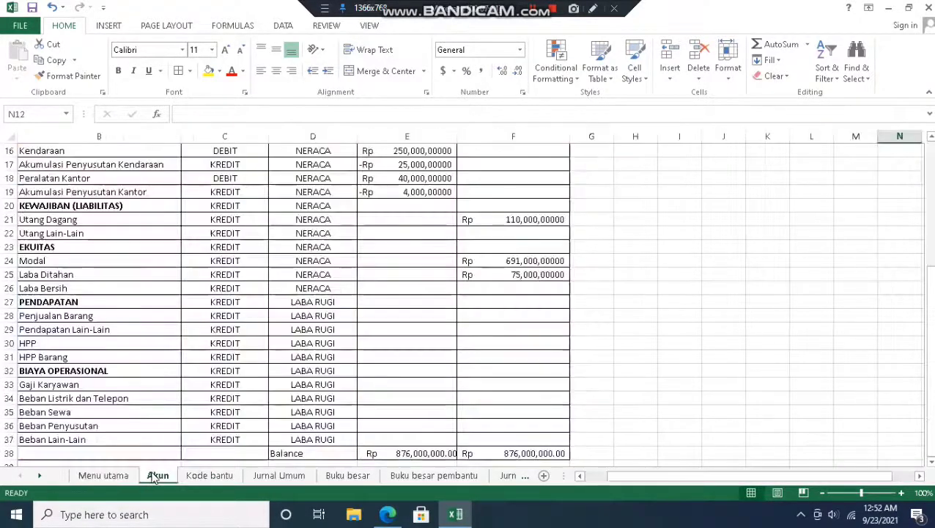
left_click(103, 476)
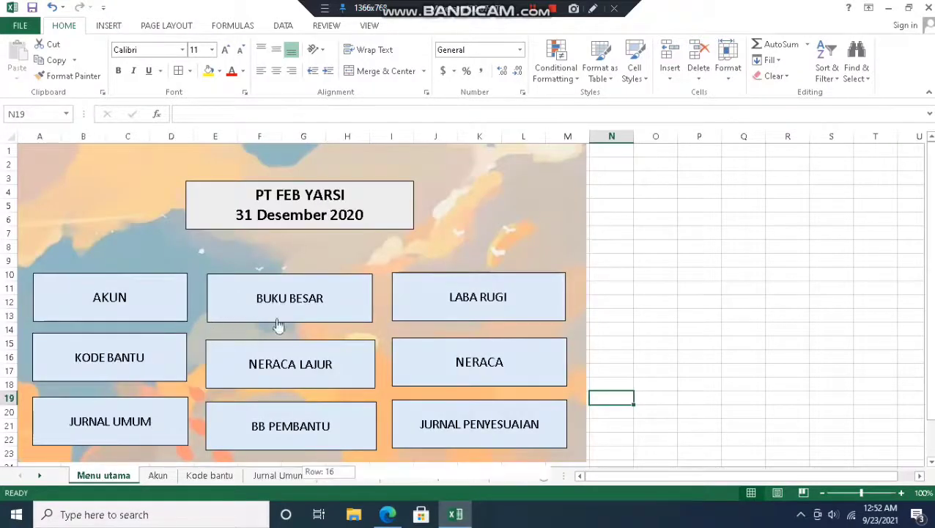
left_click(155, 476)
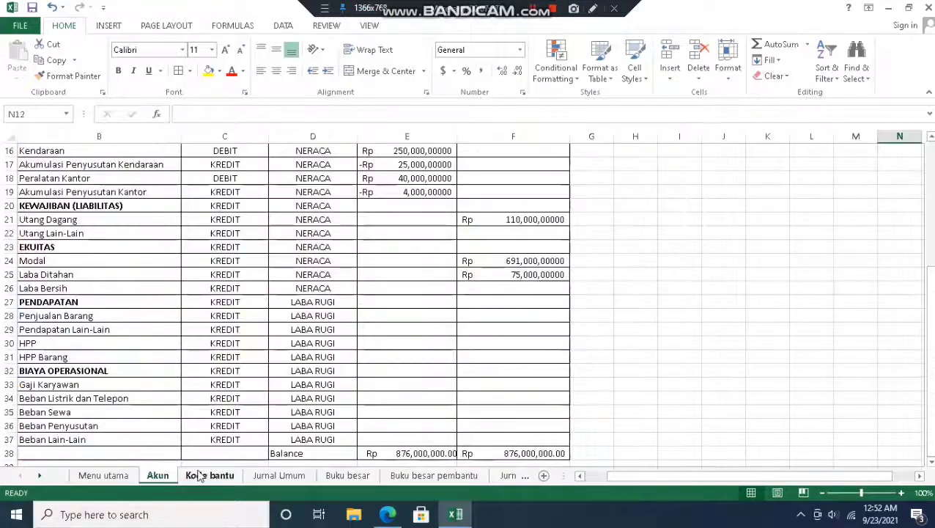